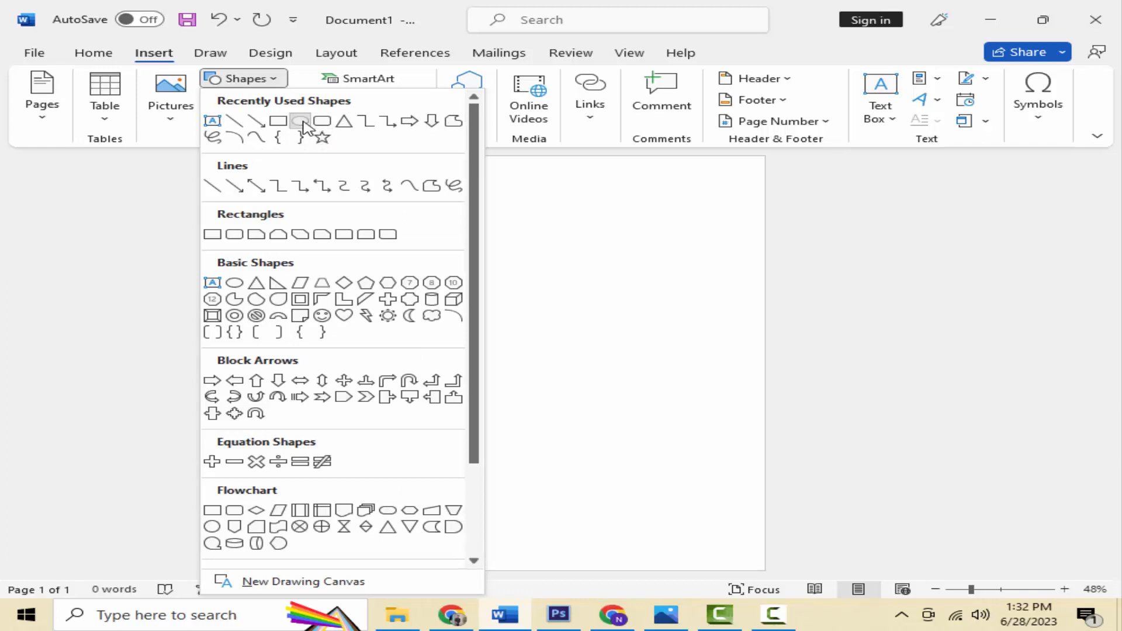
Step: Draw a large oval and position it toward the page's upper right
click(300, 121)
drag(446, 216, 865, 615)
drag(622, 414, 605, 260)
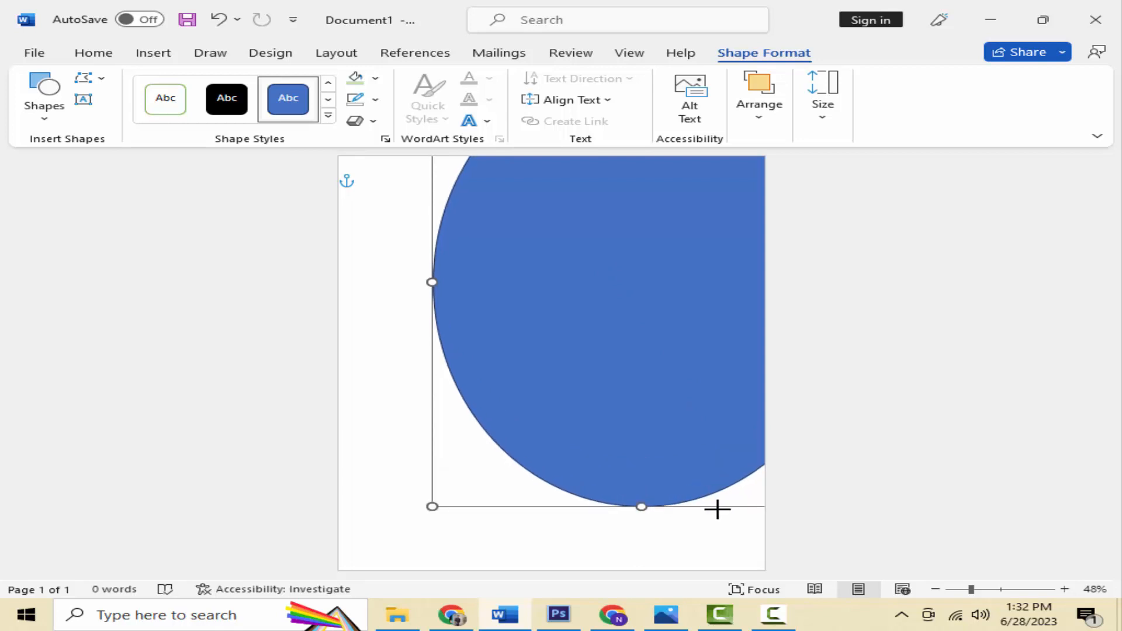
drag(648, 426, 625, 317)
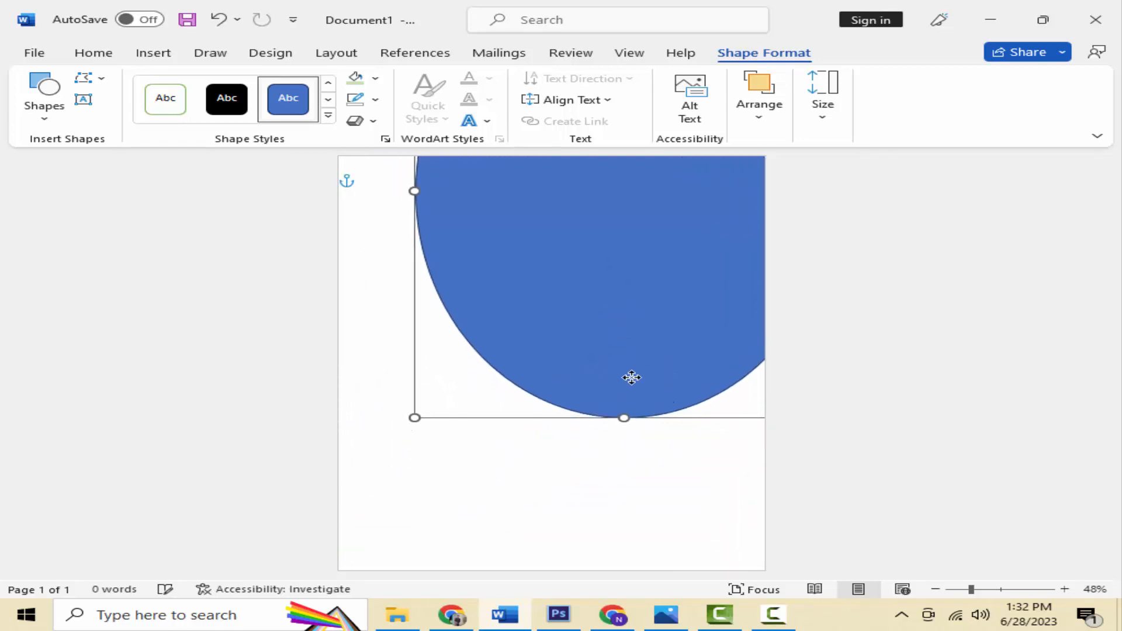
drag(631, 376, 579, 388)
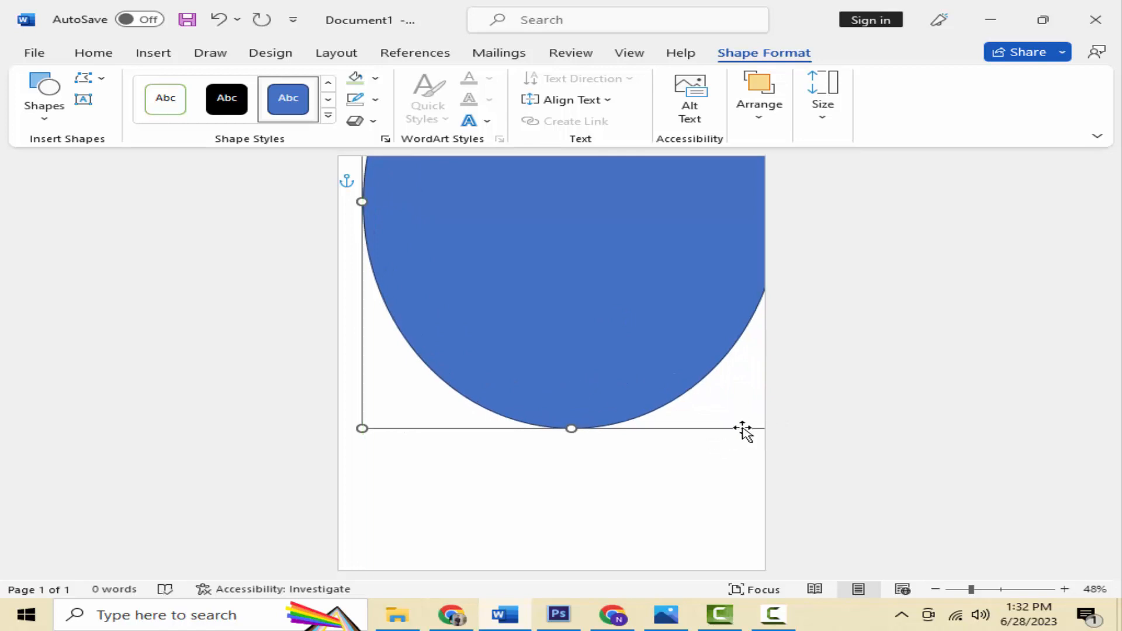
Step: Stretch the ellipse taller, tilt it about 25°, and push it off the top-right corner
drag(572, 428, 597, 473)
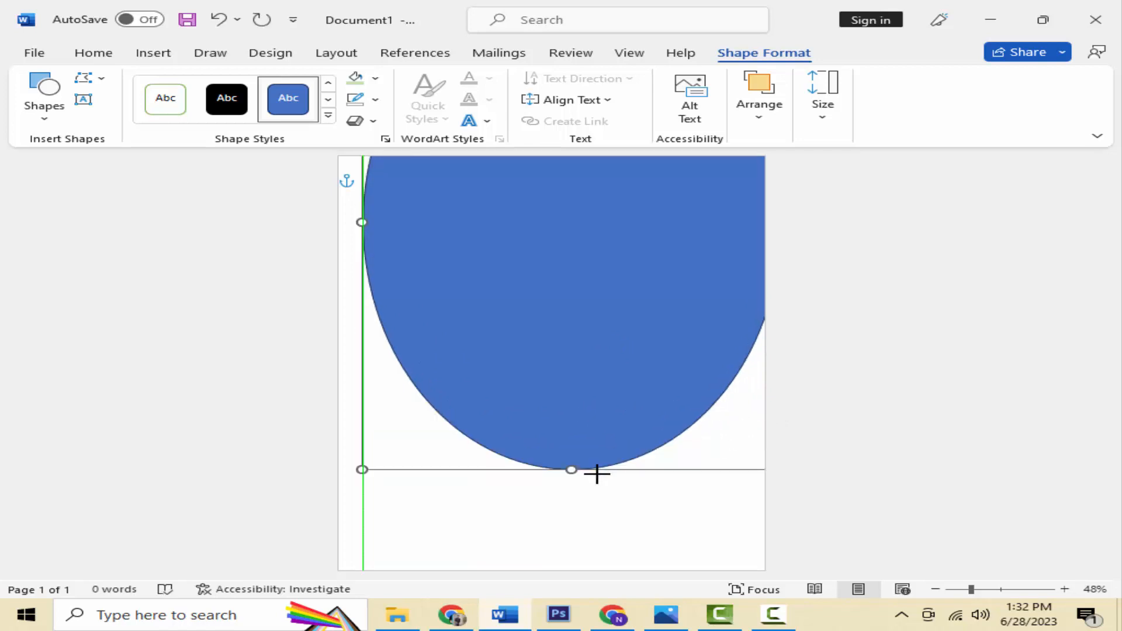
drag(556, 408, 563, 467)
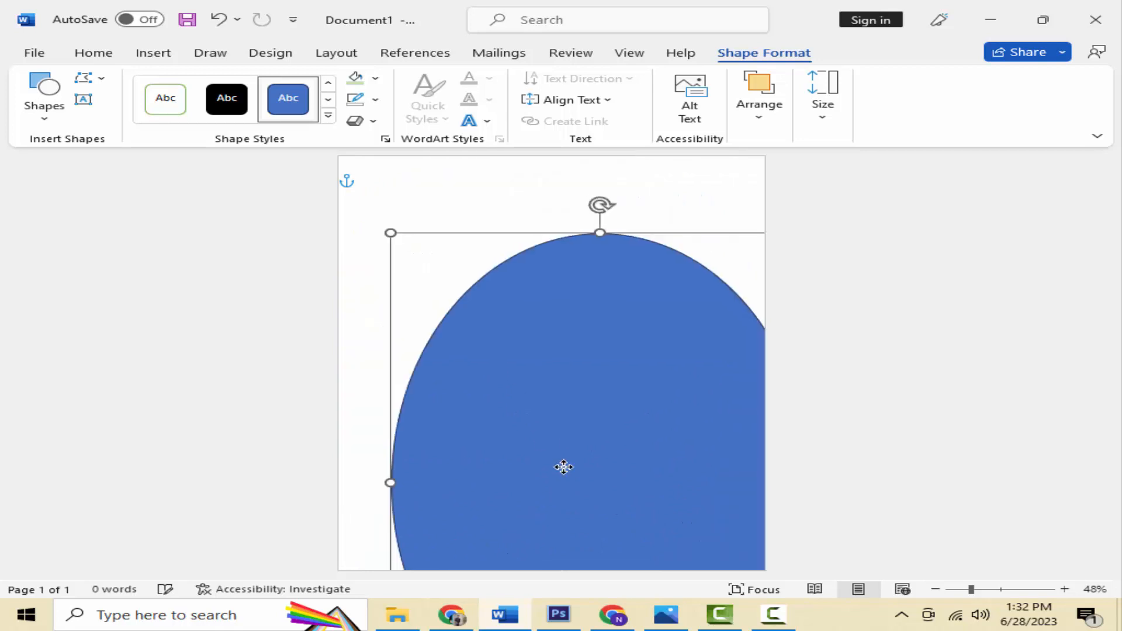
drag(600, 205, 432, 201)
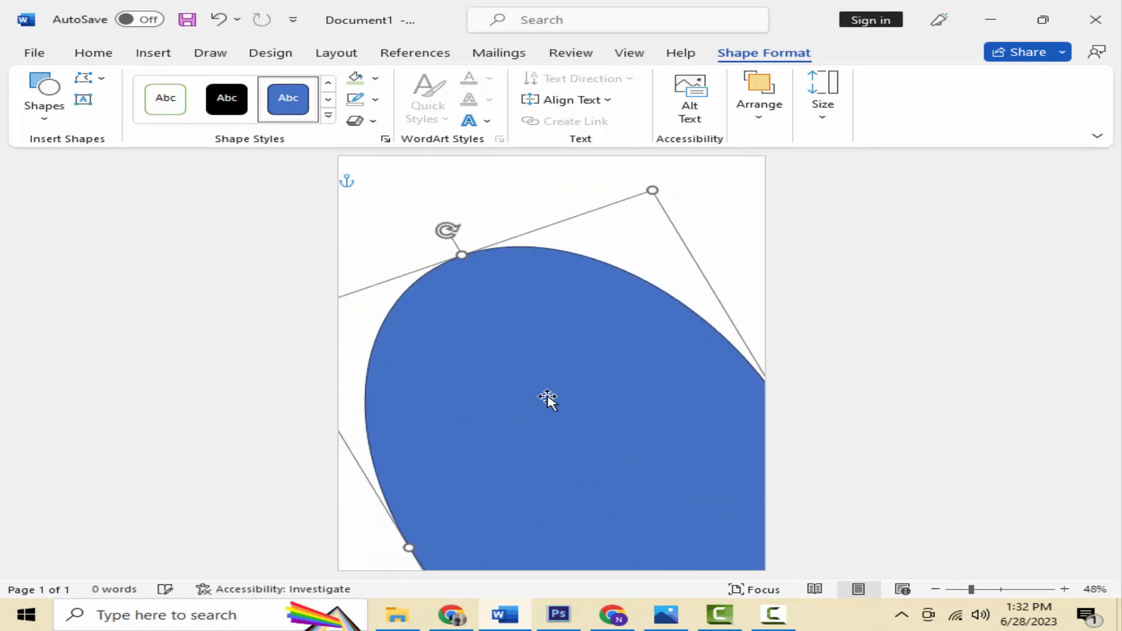
drag(548, 399, 608, 301)
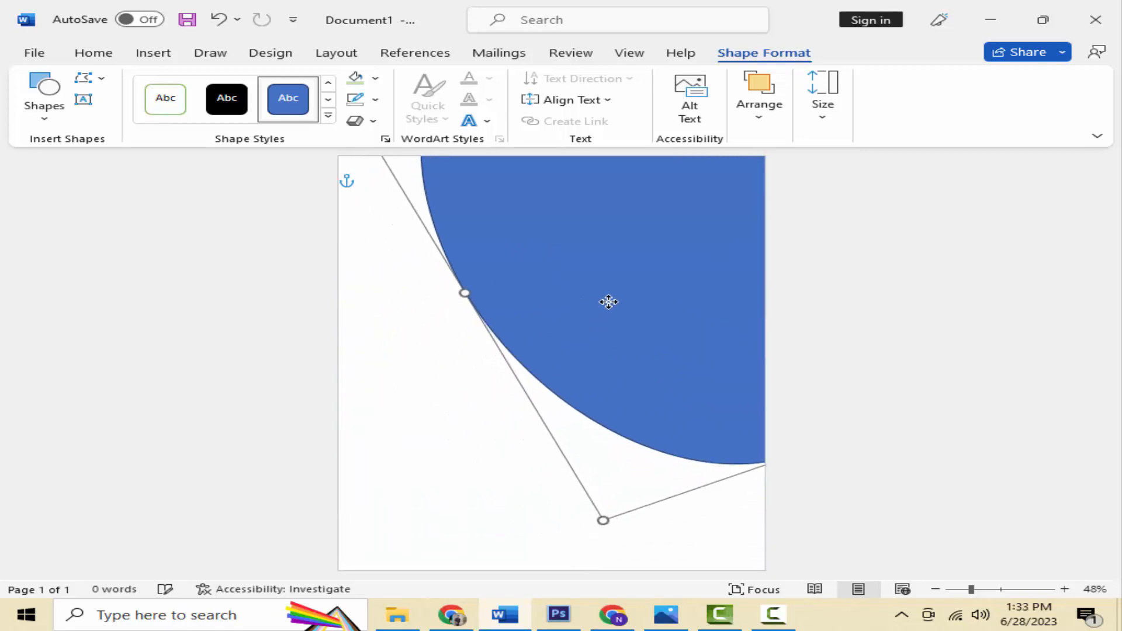
click(375, 77)
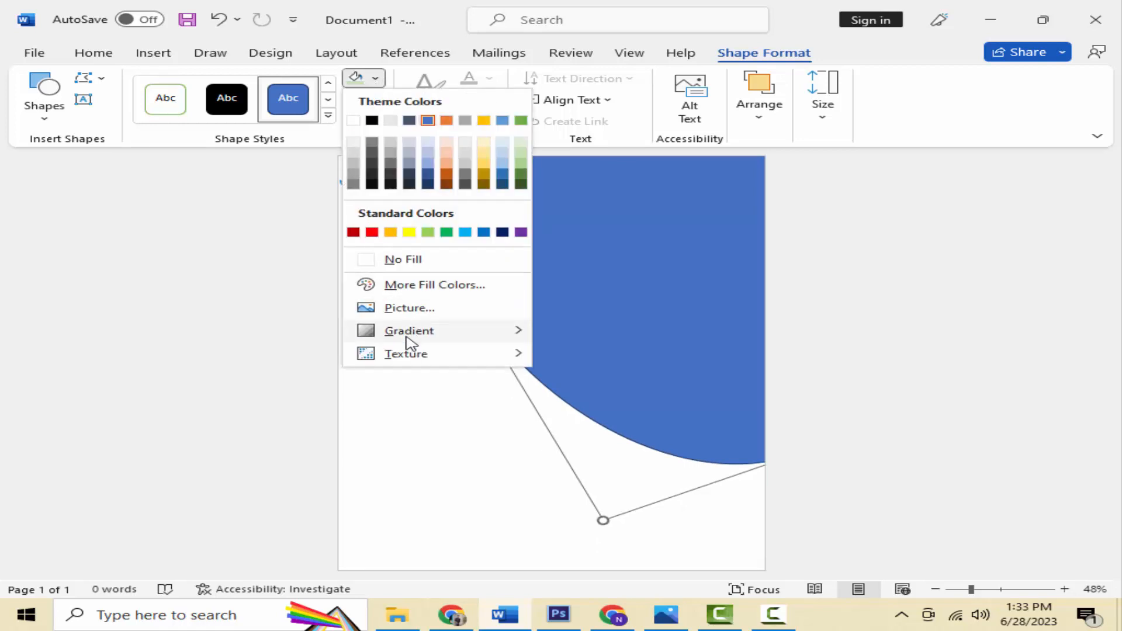
Step: Give the ellipse a gradient fill from a pale green left stop to a light blue right stop
mouse_move(480, 335)
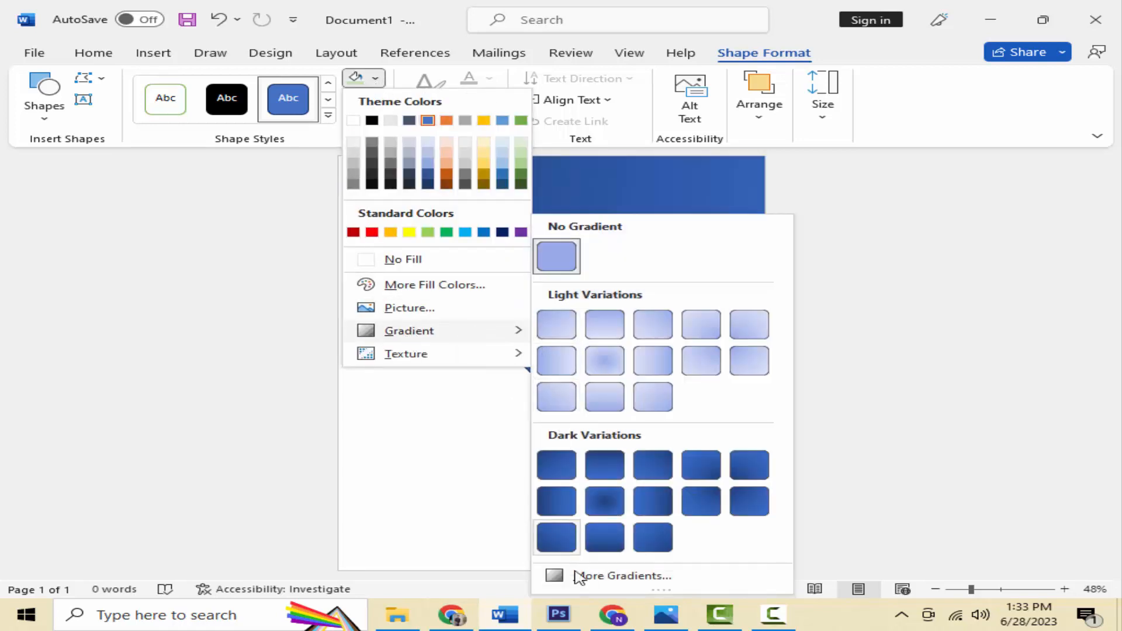
click(620, 577)
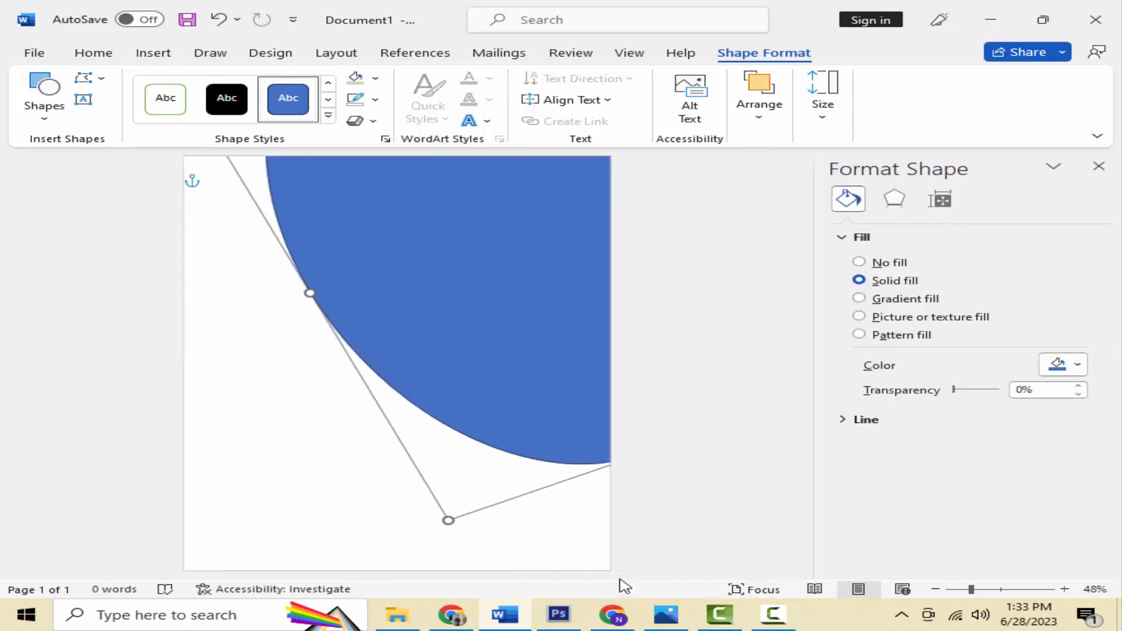
click(875, 301)
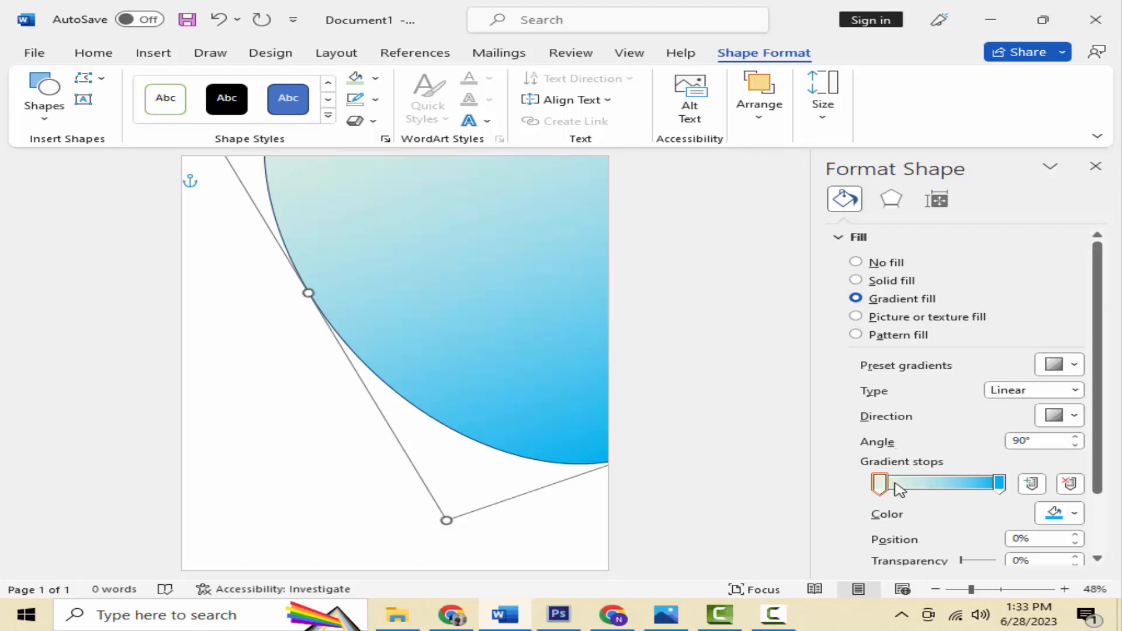
click(885, 486)
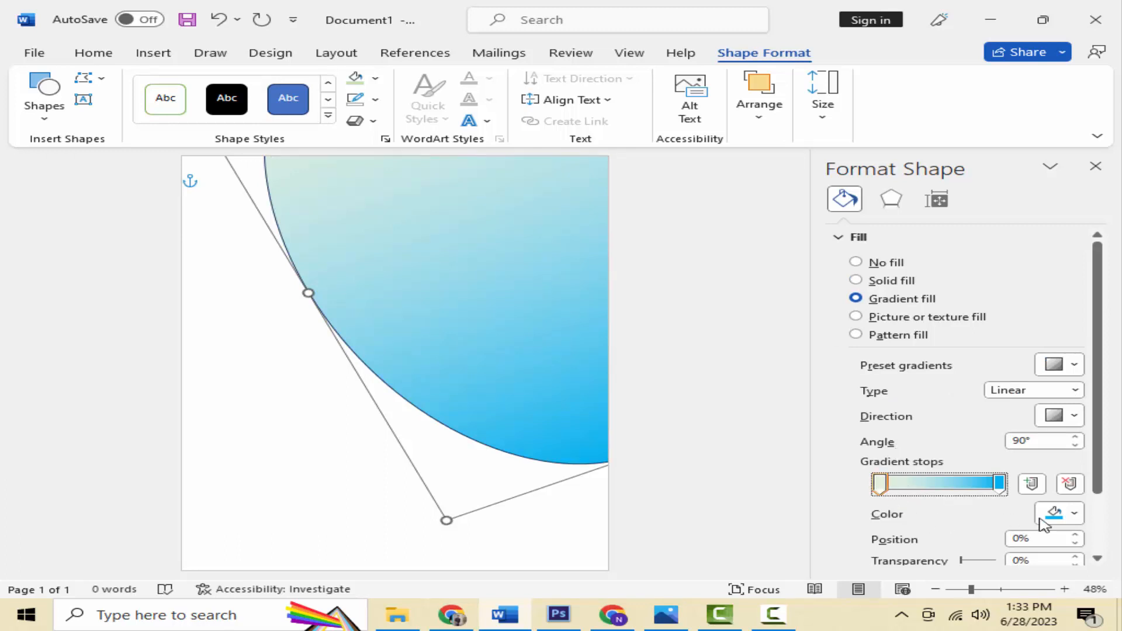
click(1067, 514)
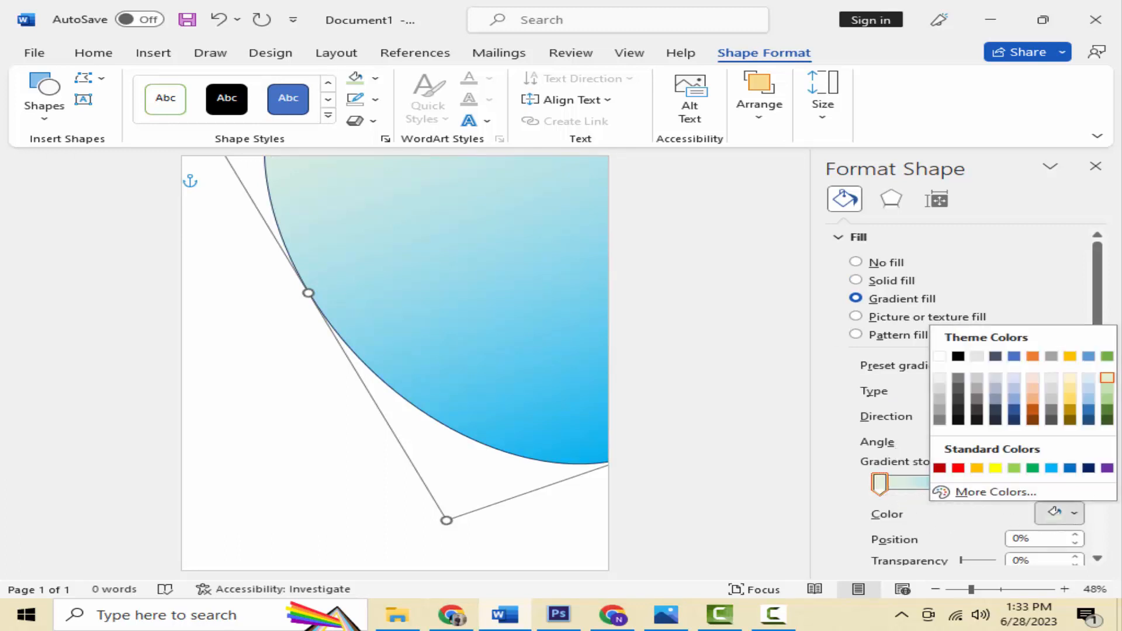
click(1108, 381)
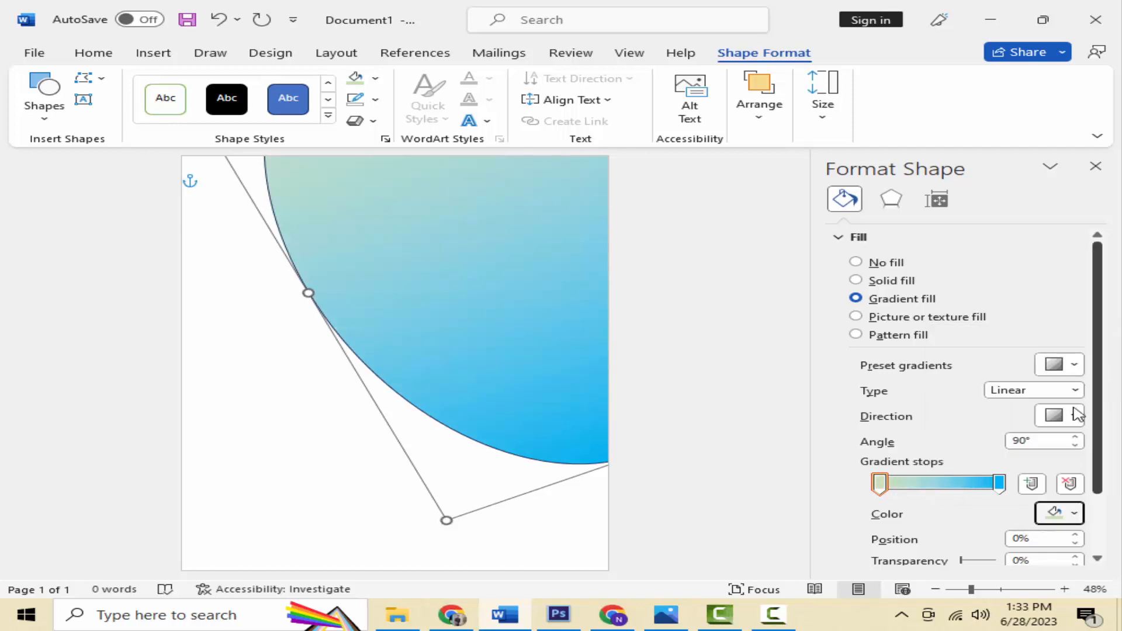
click(999, 483)
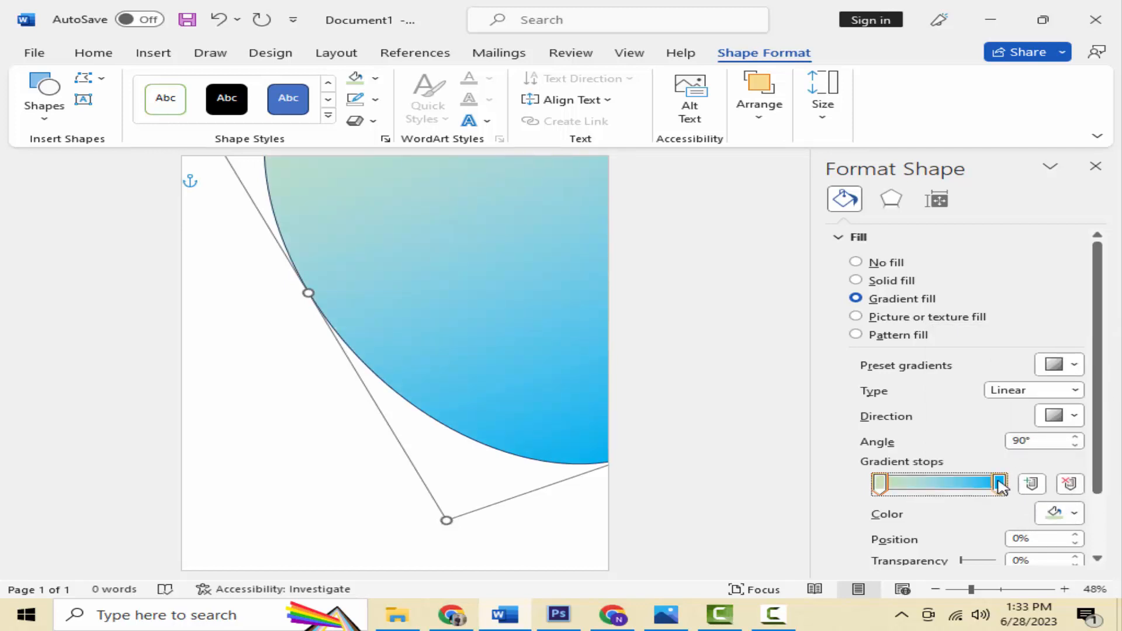
click(1067, 517)
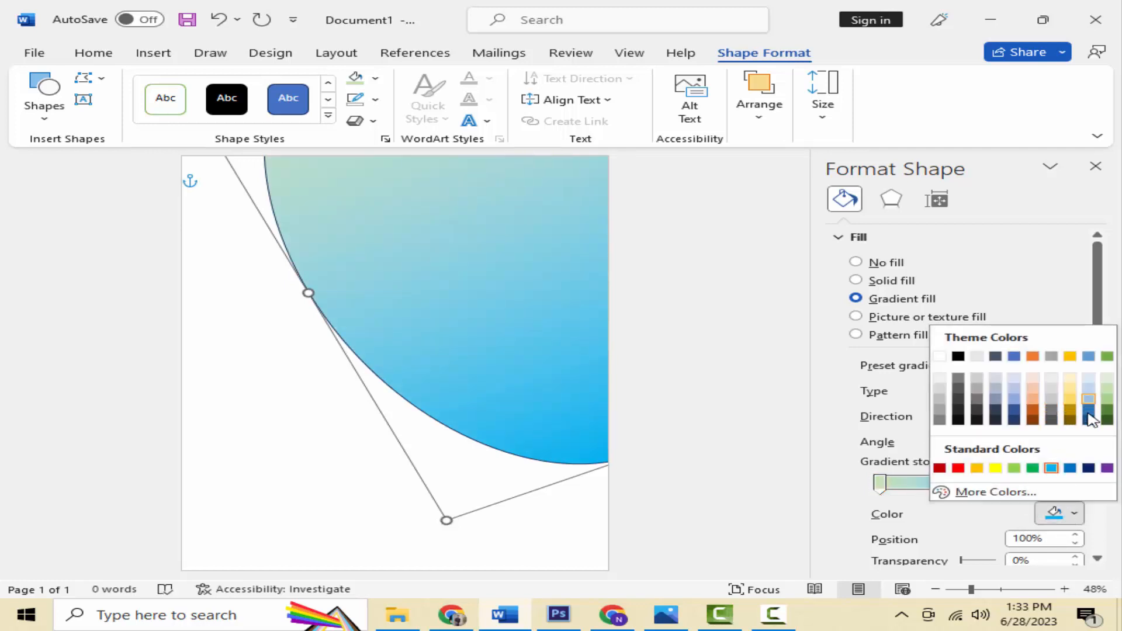
click(1032, 468)
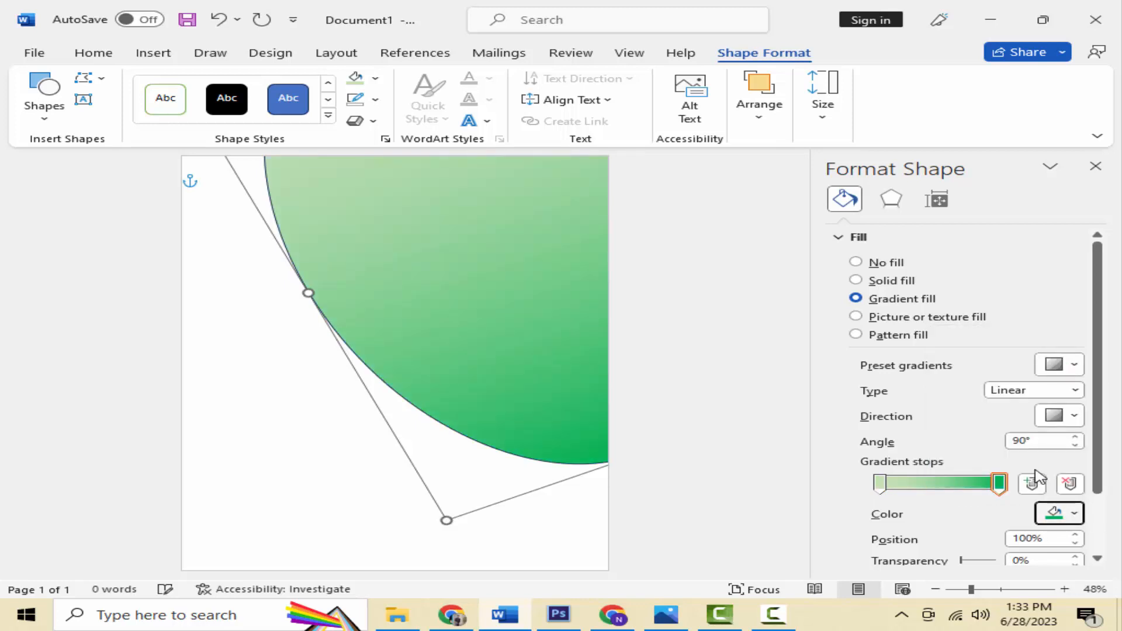
click(1054, 514)
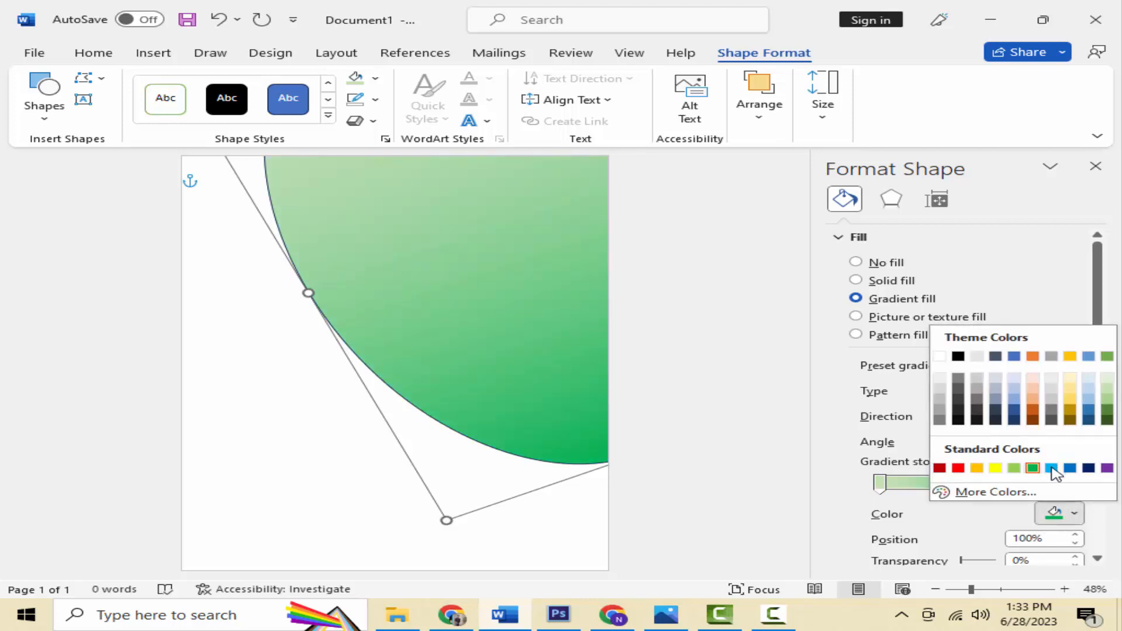
click(1051, 468)
Step: Try a pale middle gradient stop at 56%, then delete it
click(939, 485)
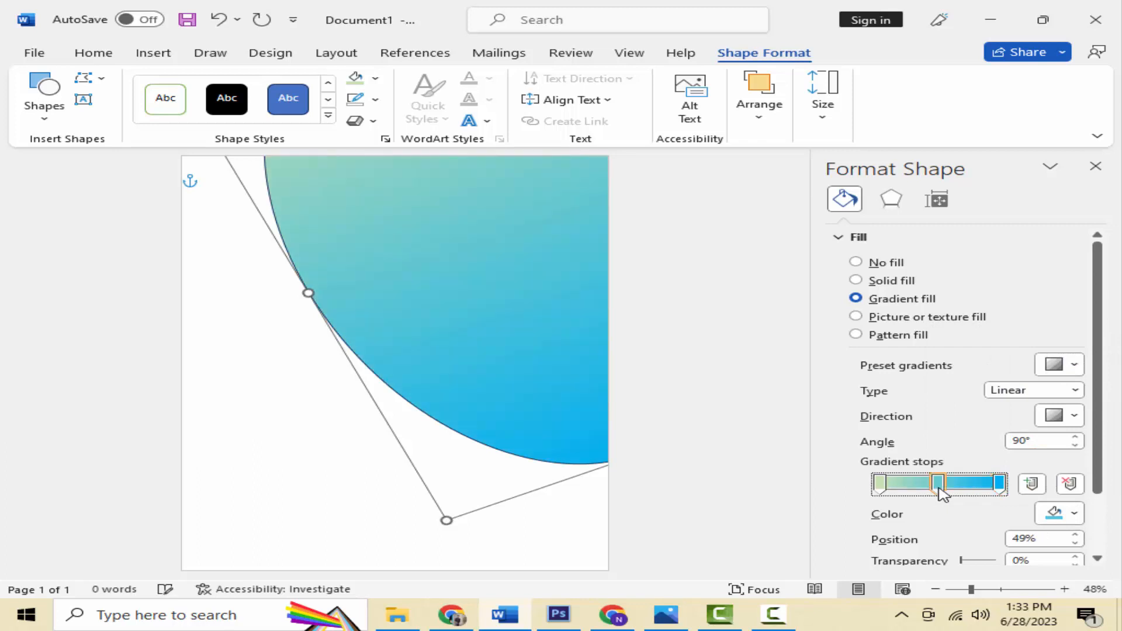
drag(942, 493, 950, 494)
click(1059, 515)
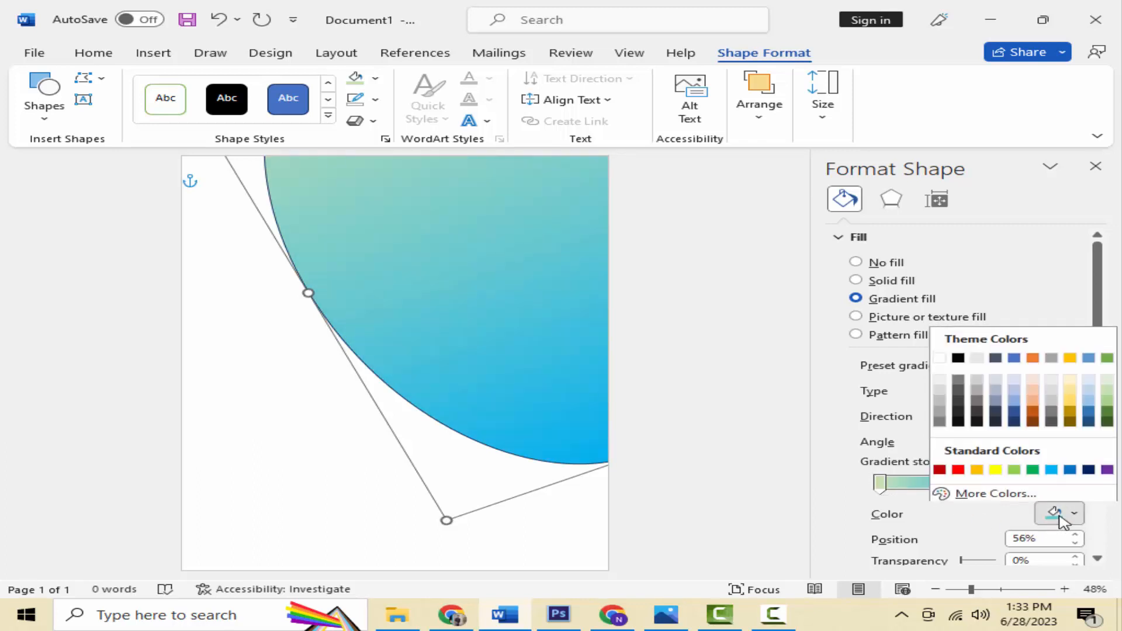
click(1033, 403)
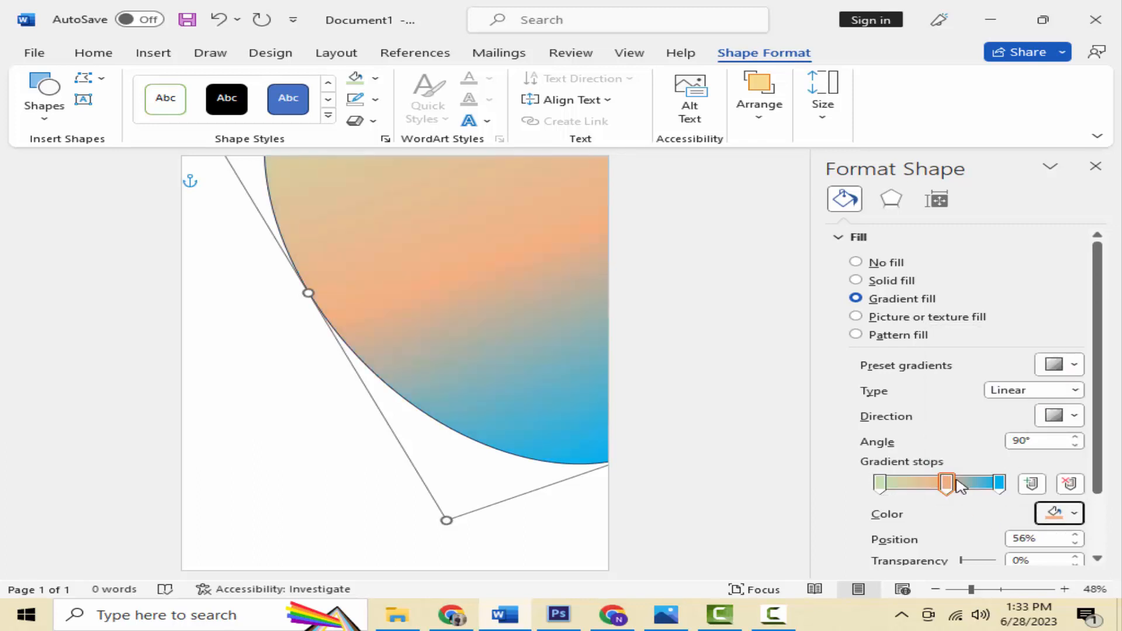
click(1052, 514)
click(1092, 389)
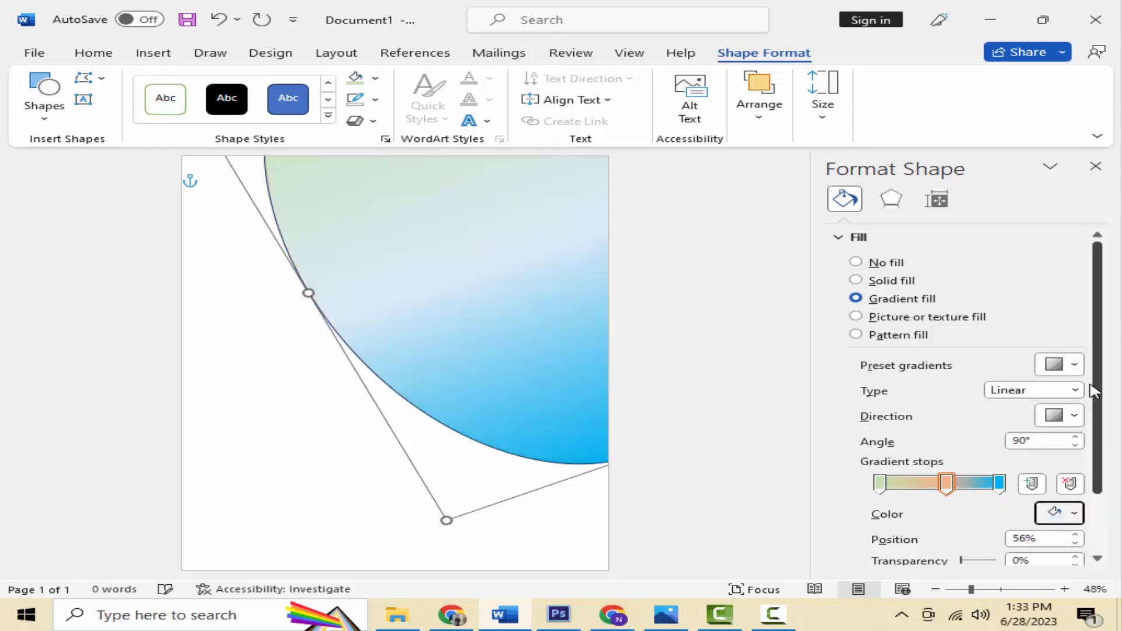
drag(948, 483, 959, 546)
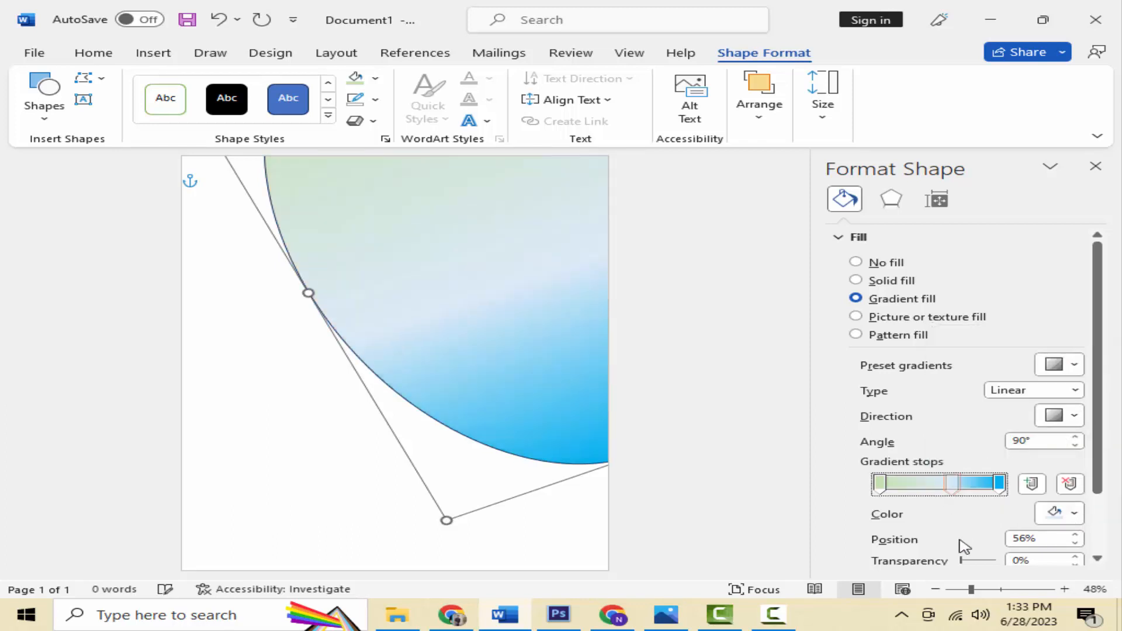
Step: Close the fill pane and remove the ellipse's outline
scroll(1023, 468, down, 3)
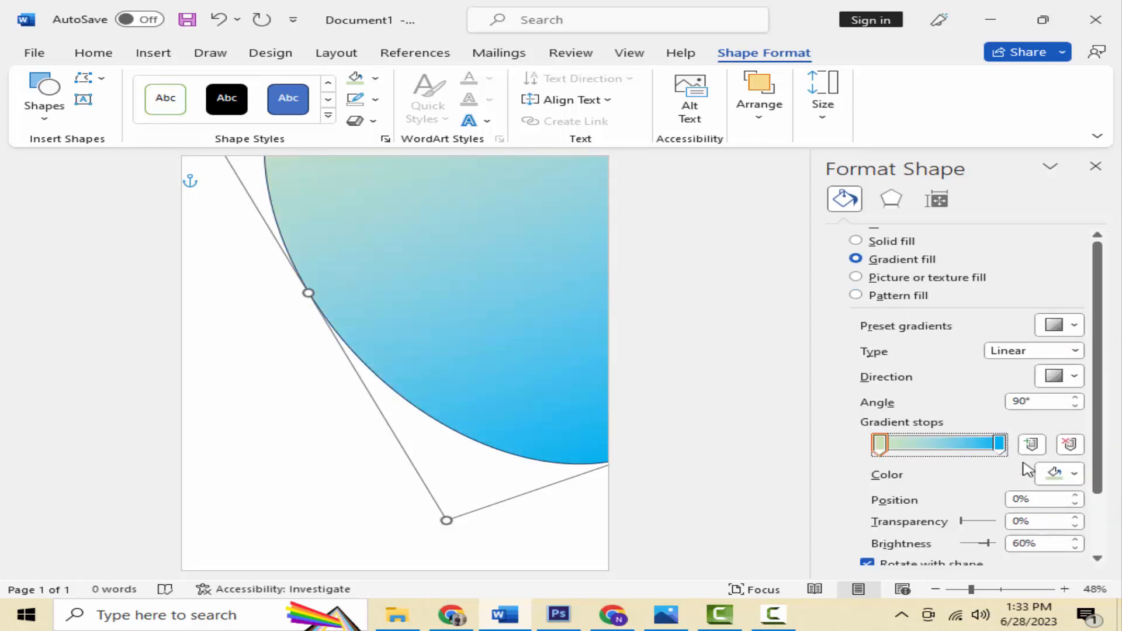
scroll(1024, 489, up, 3)
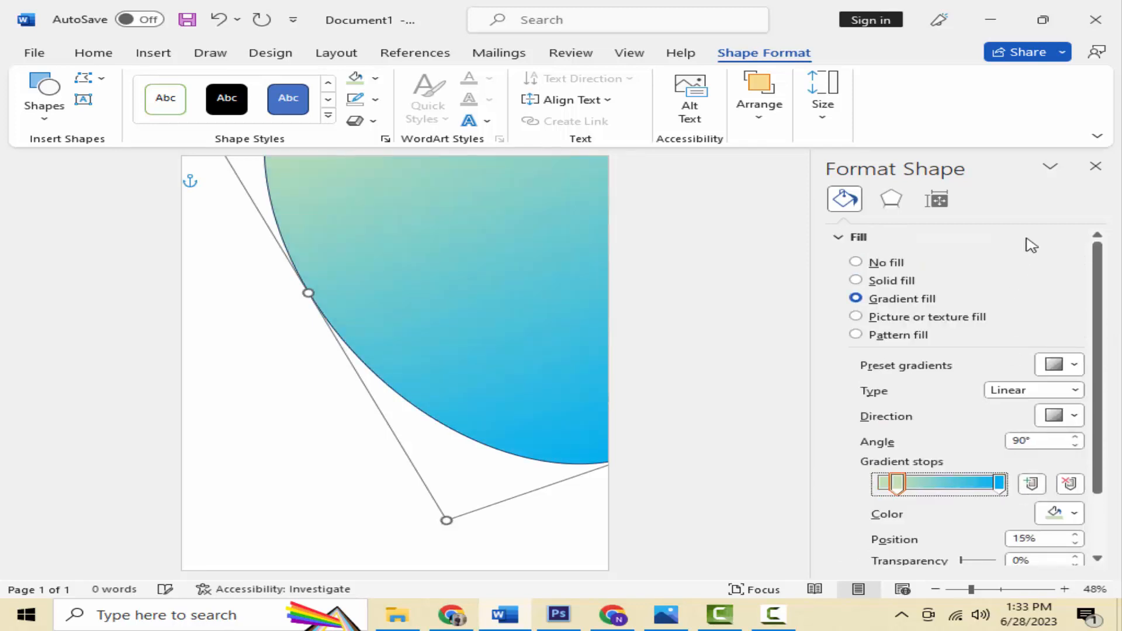
click(1095, 167)
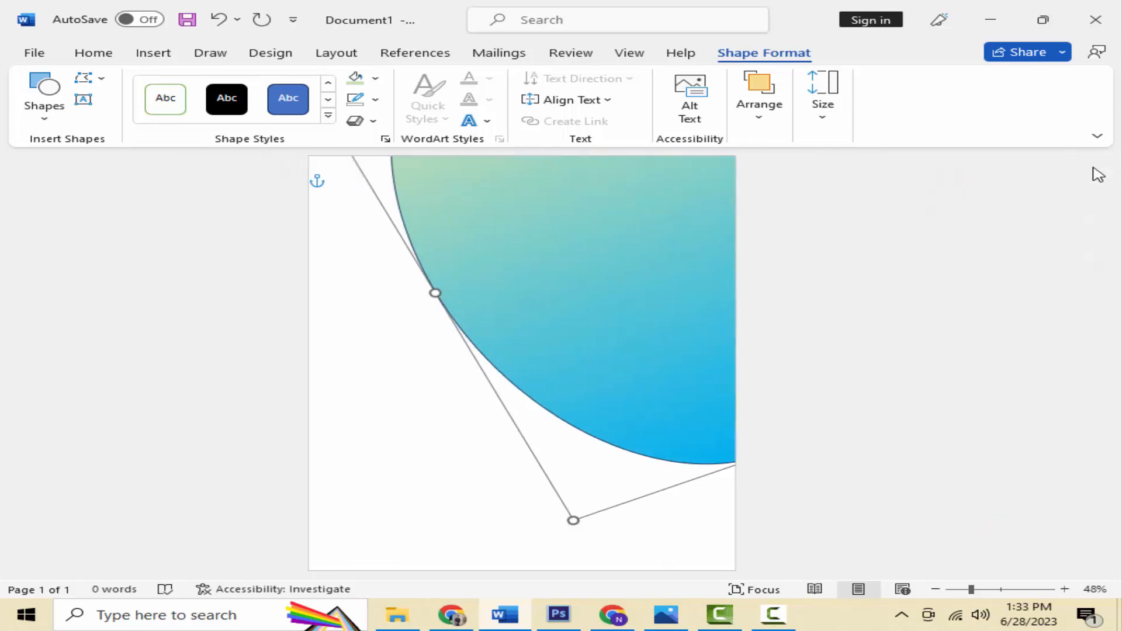
click(375, 100)
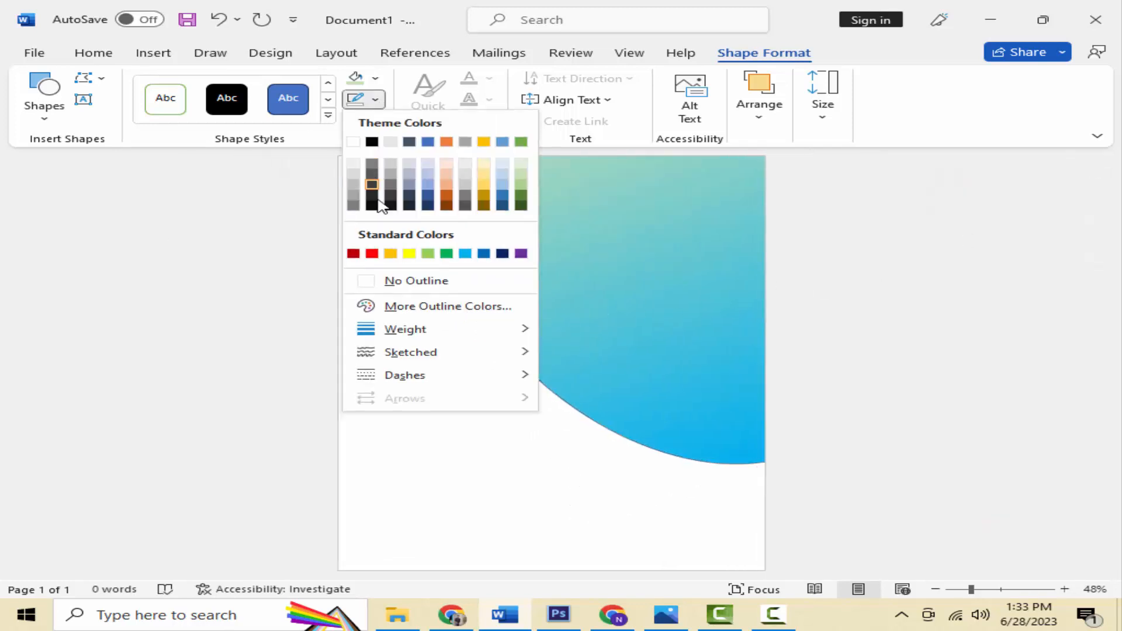
click(413, 282)
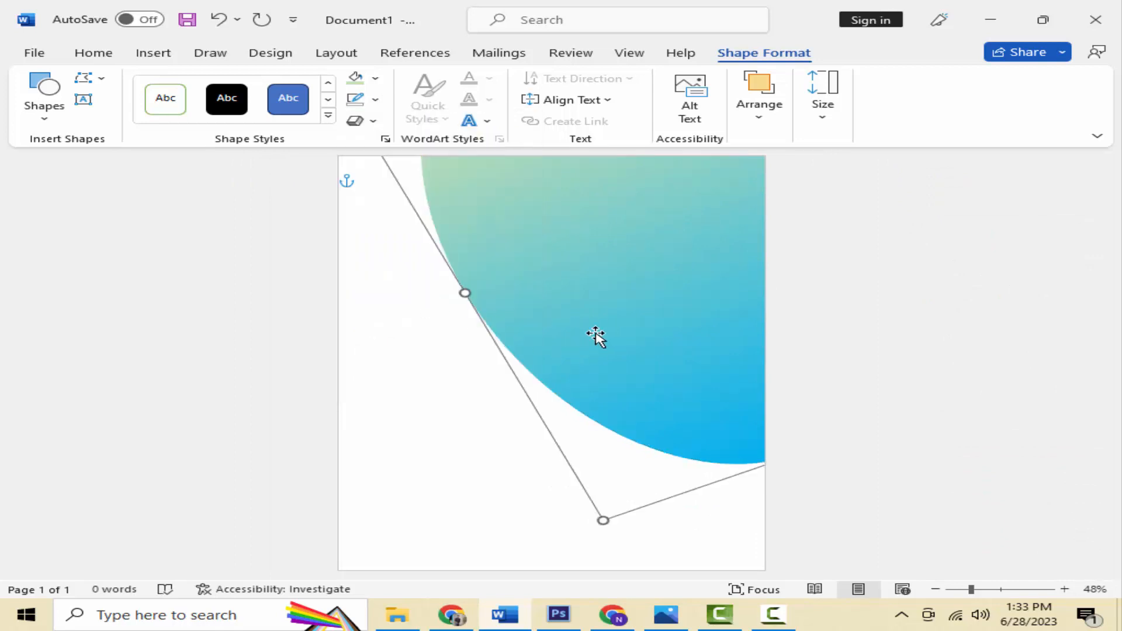
click(66, 103)
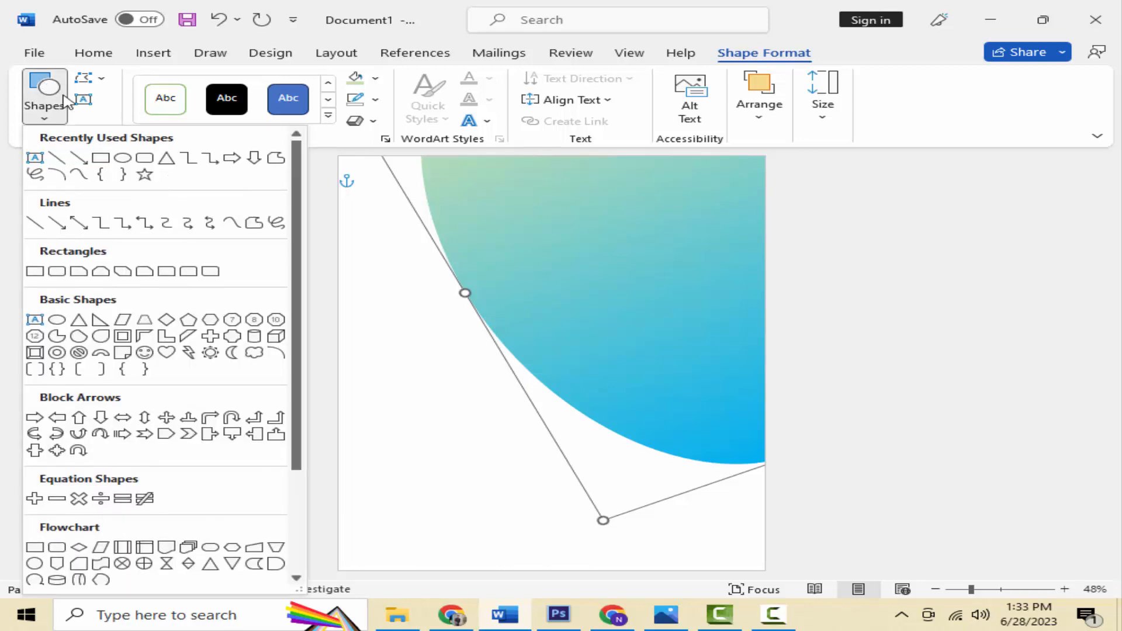
Step: Draw a new circle over the lower right of the gradient ellipse
click(124, 159)
drag(487, 395, 642, 575)
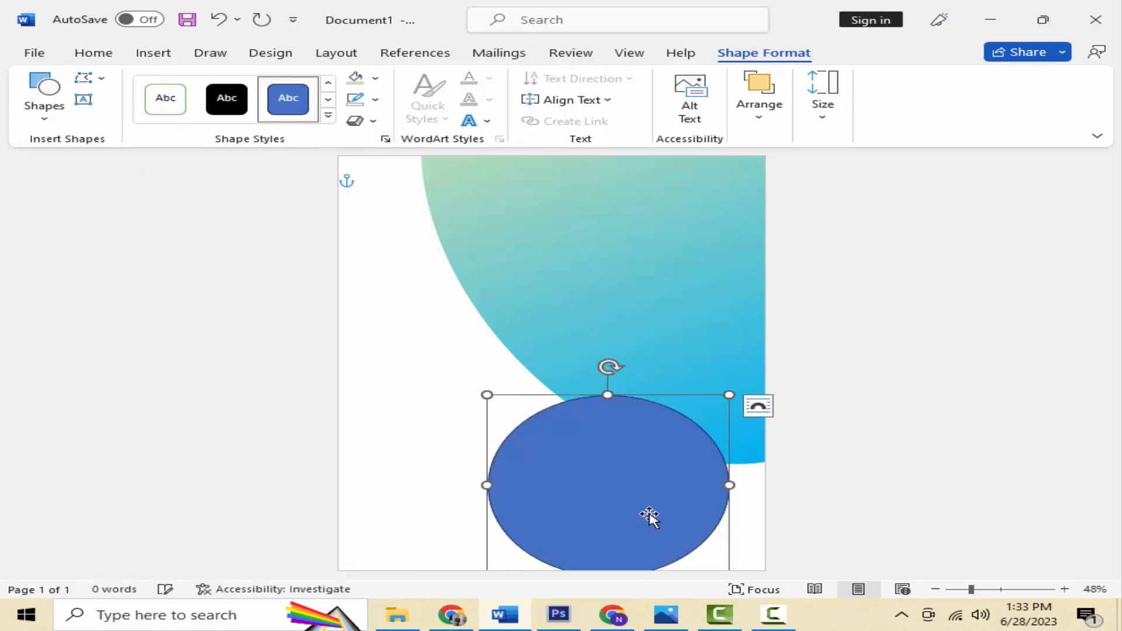
drag(648, 519, 710, 520)
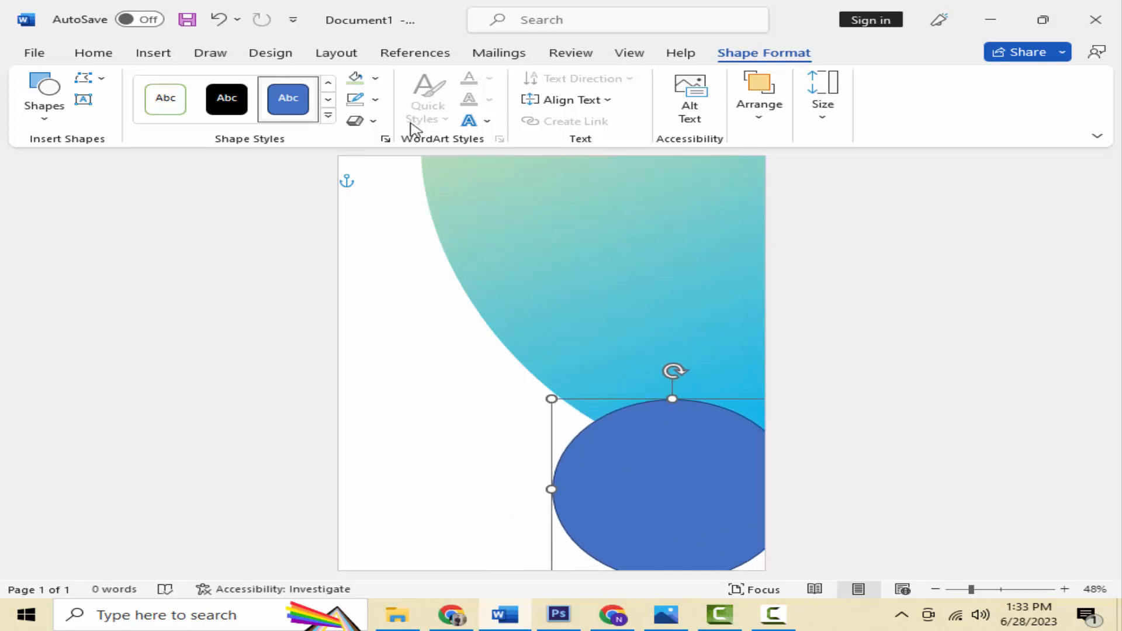
Step: Fill the circle Green, Accent 6, Lighter 60%, remove its outline, and move it off the bottom-right corner
click(375, 78)
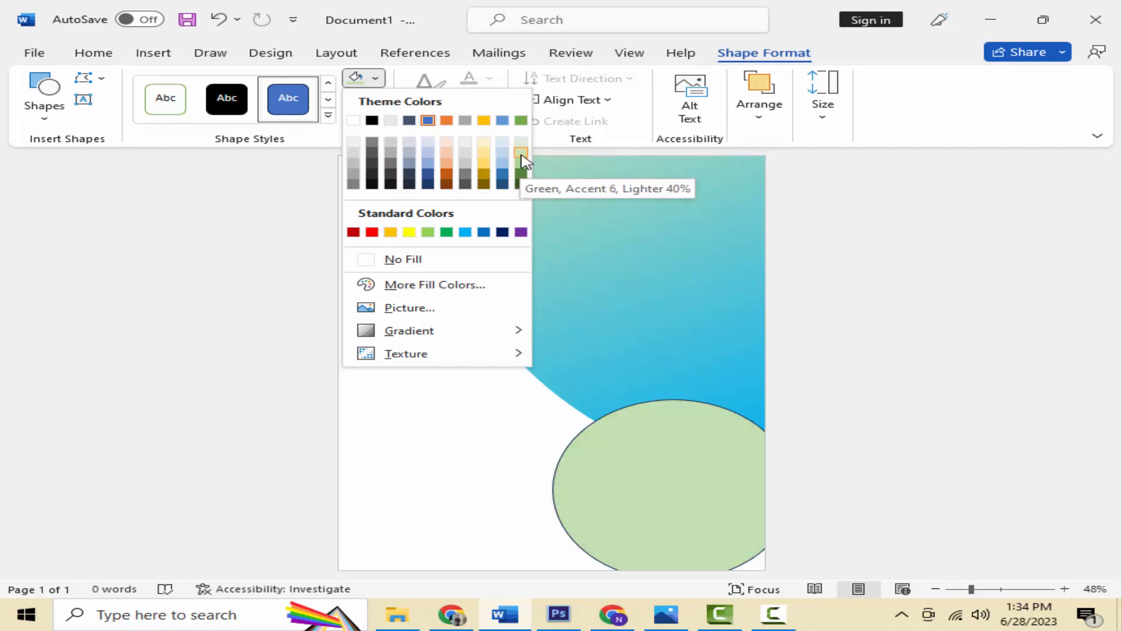
click(521, 153)
click(375, 100)
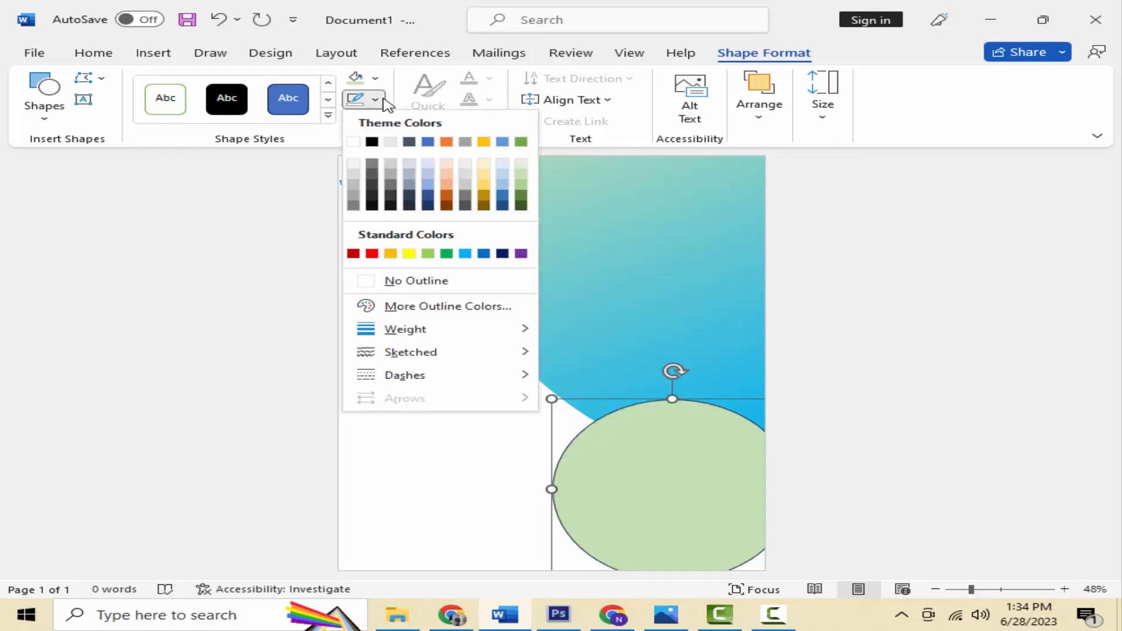
click(424, 282)
click(691, 504)
drag(692, 503, 713, 538)
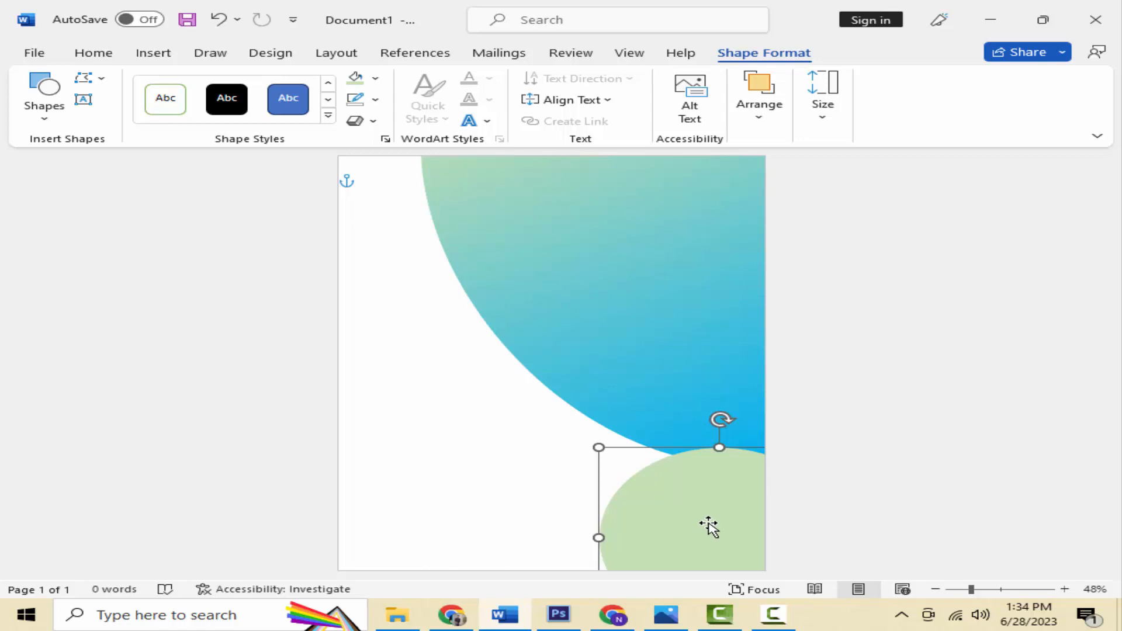
Step: Paste a copy of the green circle and place it partly off the top-left corner
right_click(703, 506)
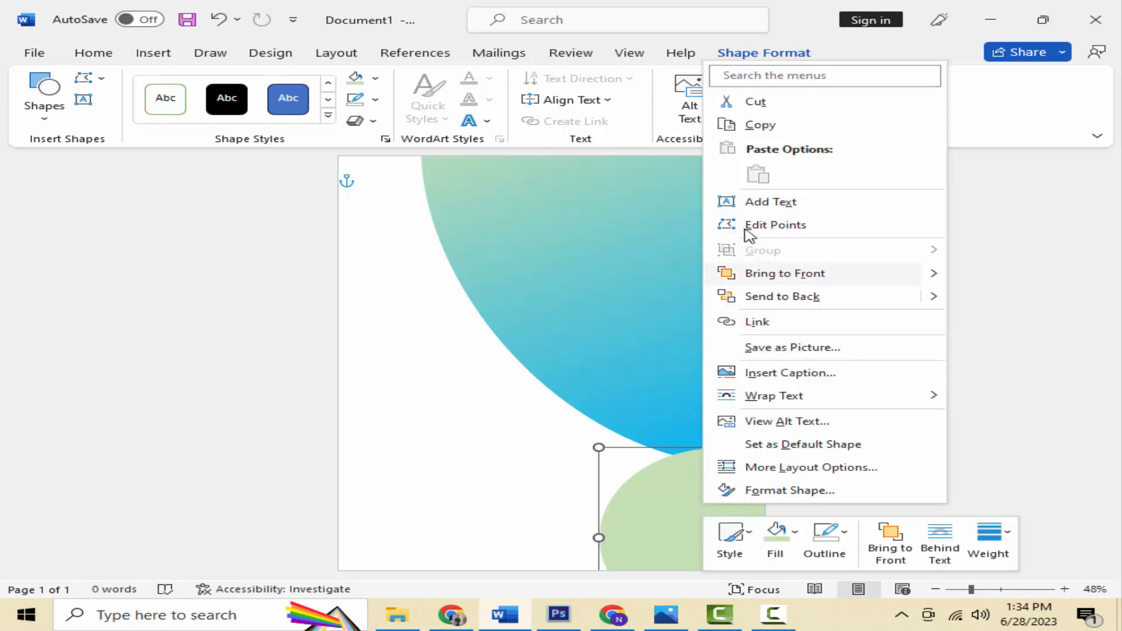
click(754, 129)
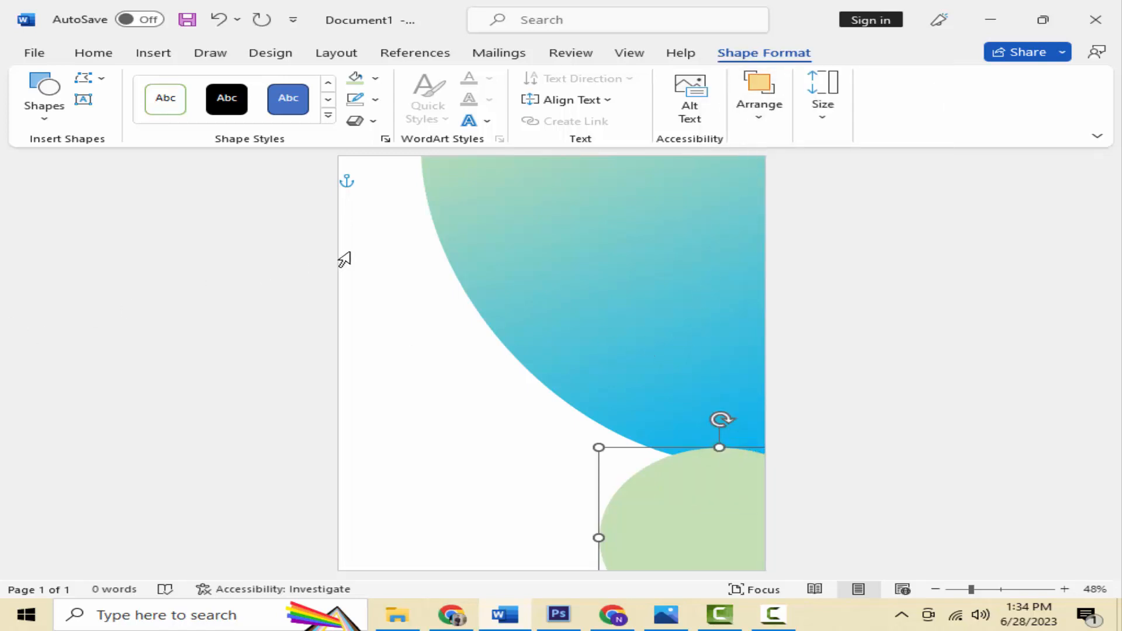
click(408, 233)
right_click(409, 234)
click(463, 350)
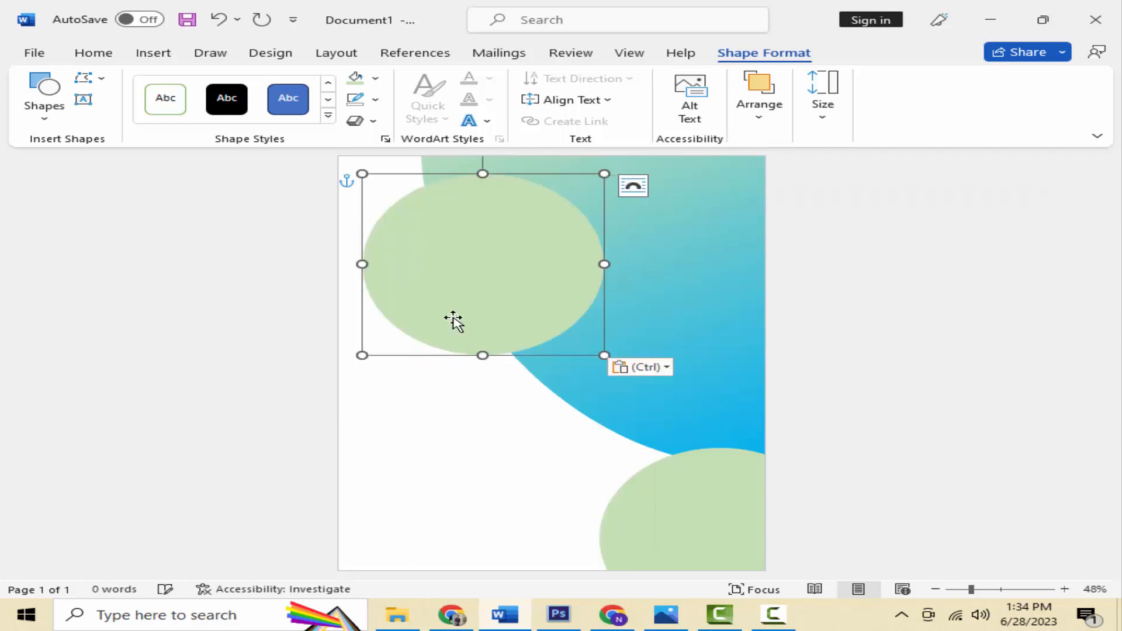
drag(604, 355, 505, 308)
drag(450, 255, 375, 202)
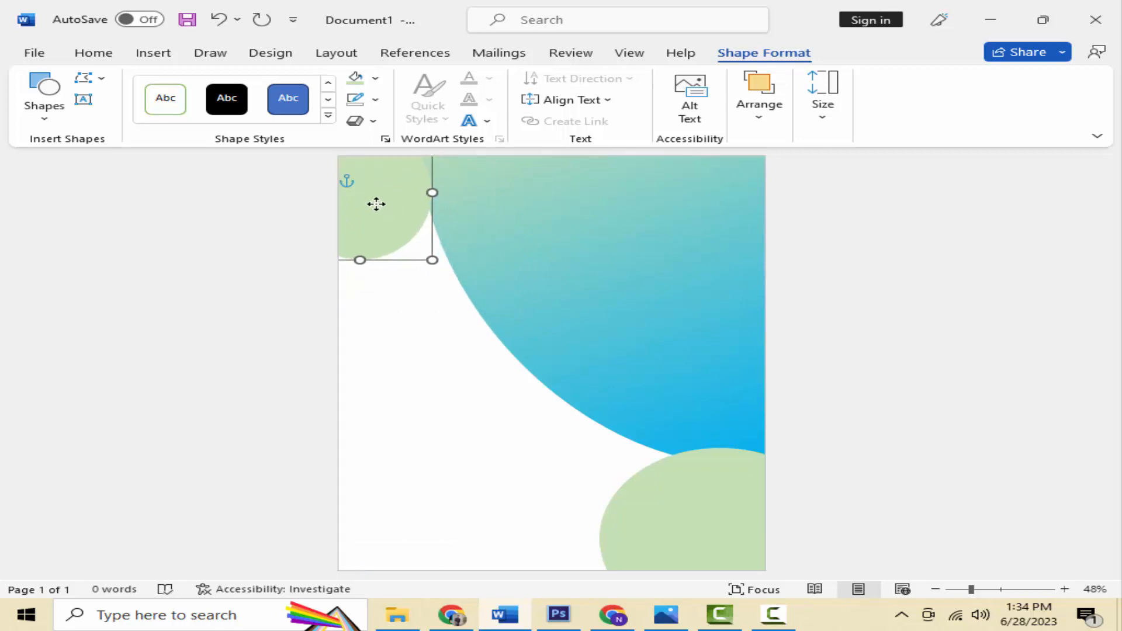
drag(433, 260, 588, 354)
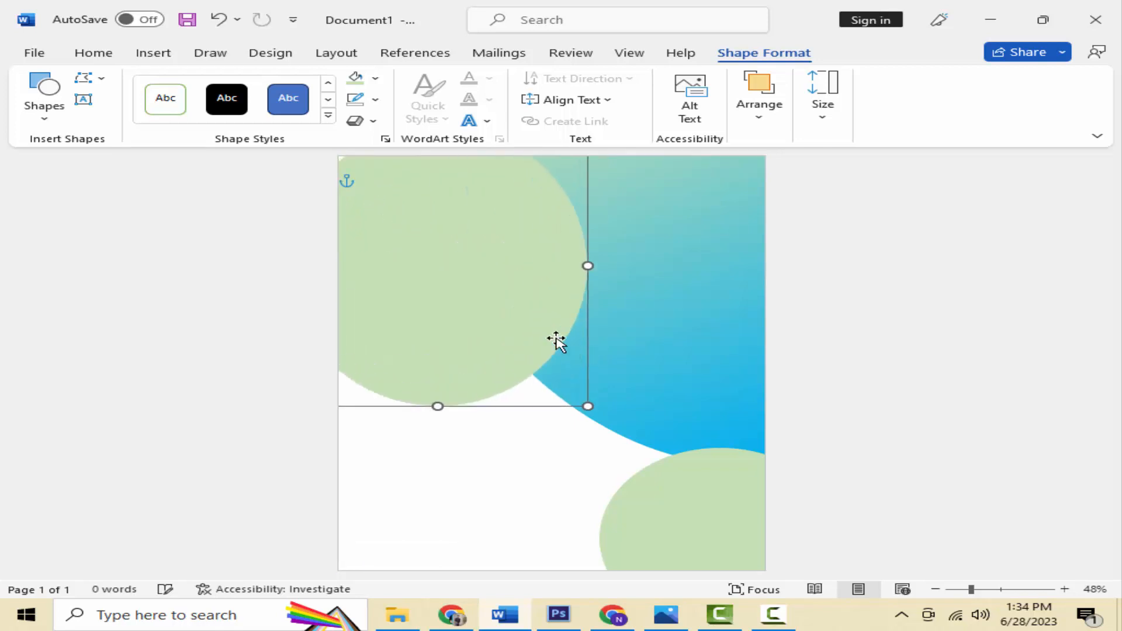
drag(523, 325, 461, 252)
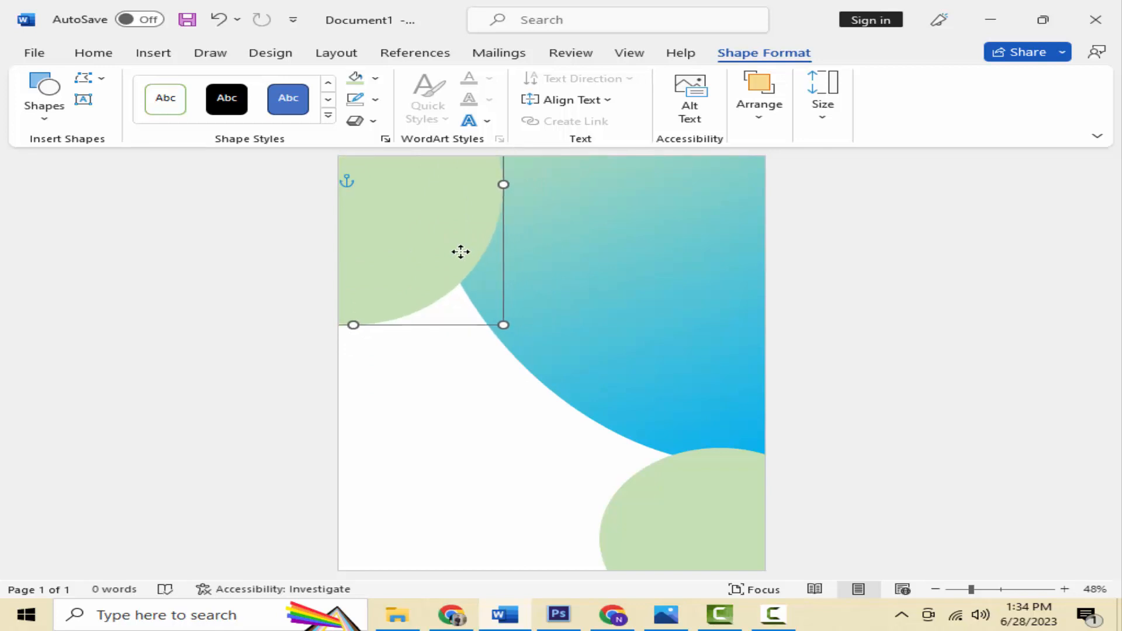
Step: Paste another circle along the top edge, shrink it, and fill it light gold
right_click(461, 256)
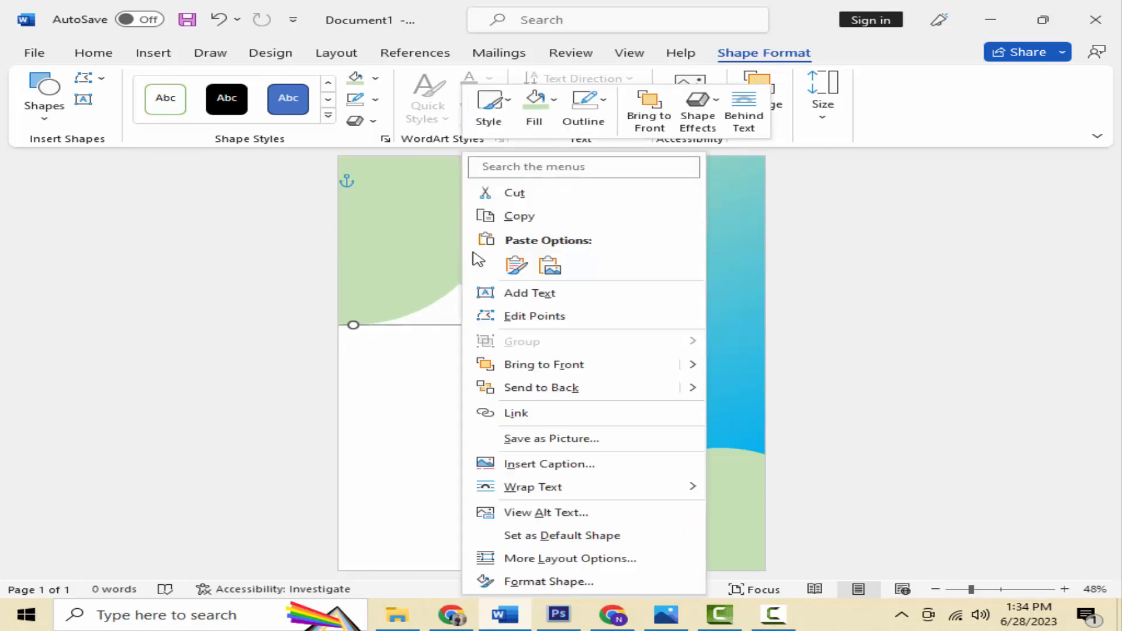
click(521, 220)
right_click(518, 236)
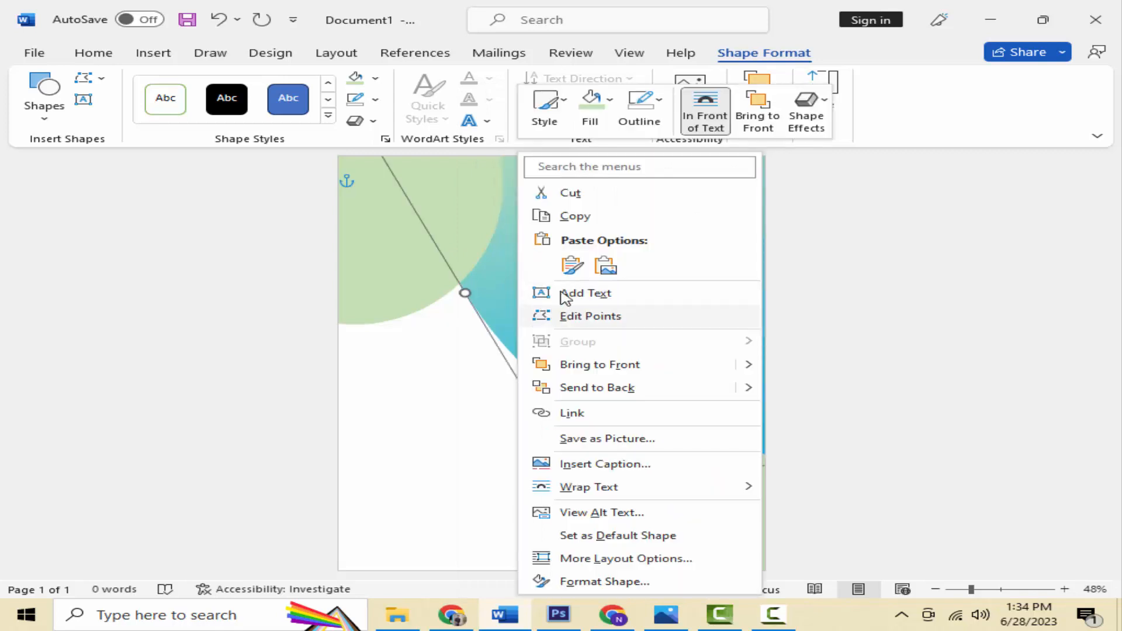
click(572, 266)
drag(594, 258, 593, 260)
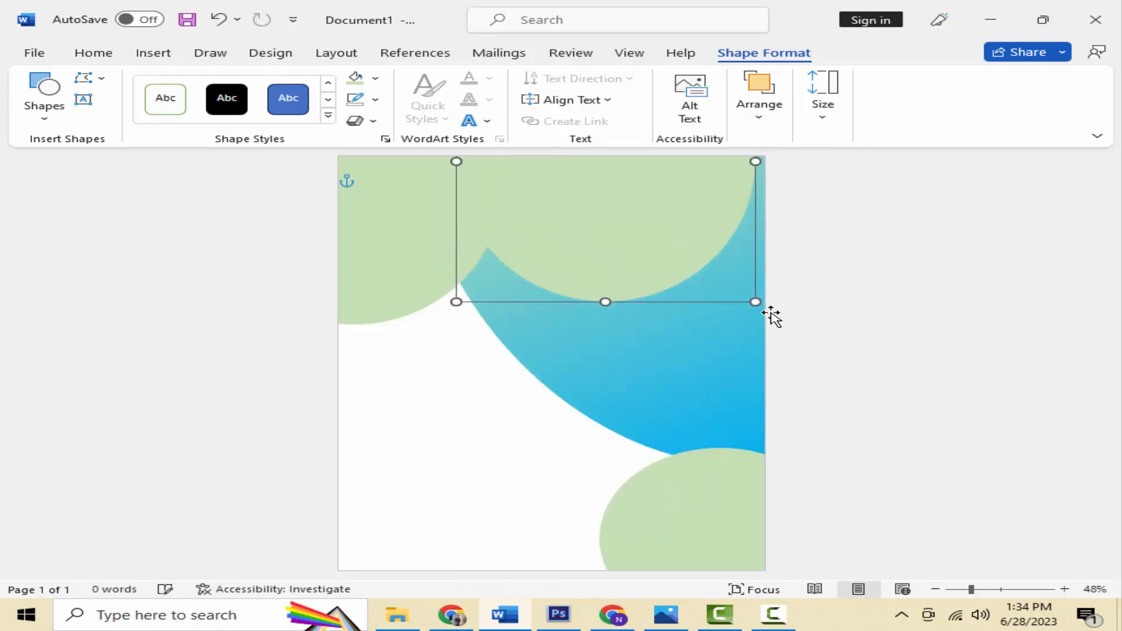
drag(755, 302, 632, 194)
click(375, 78)
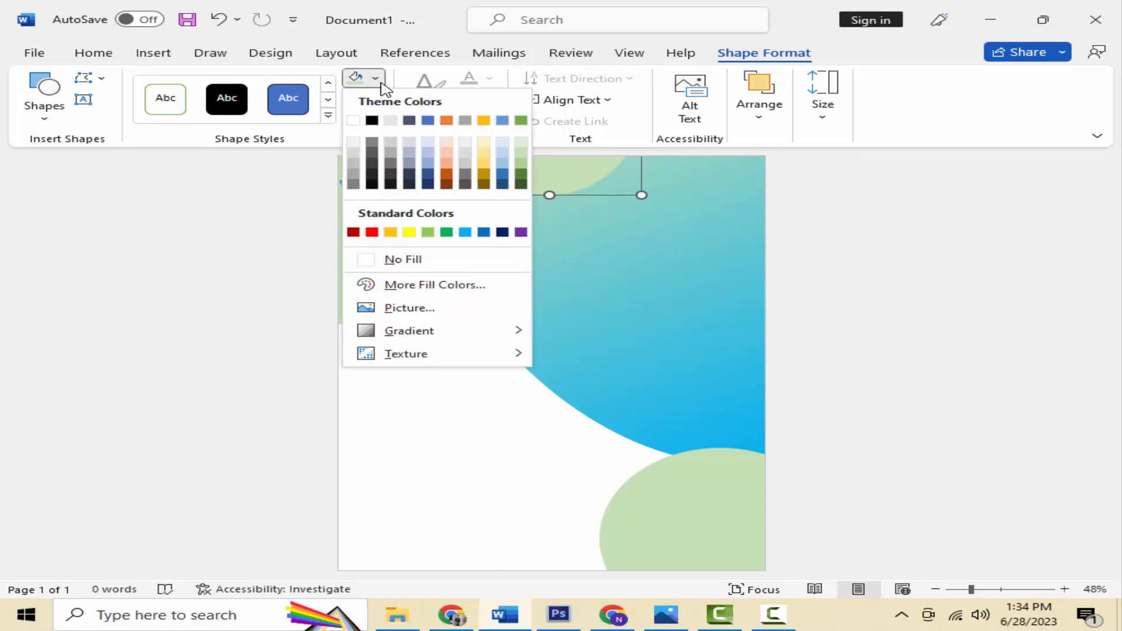
click(485, 145)
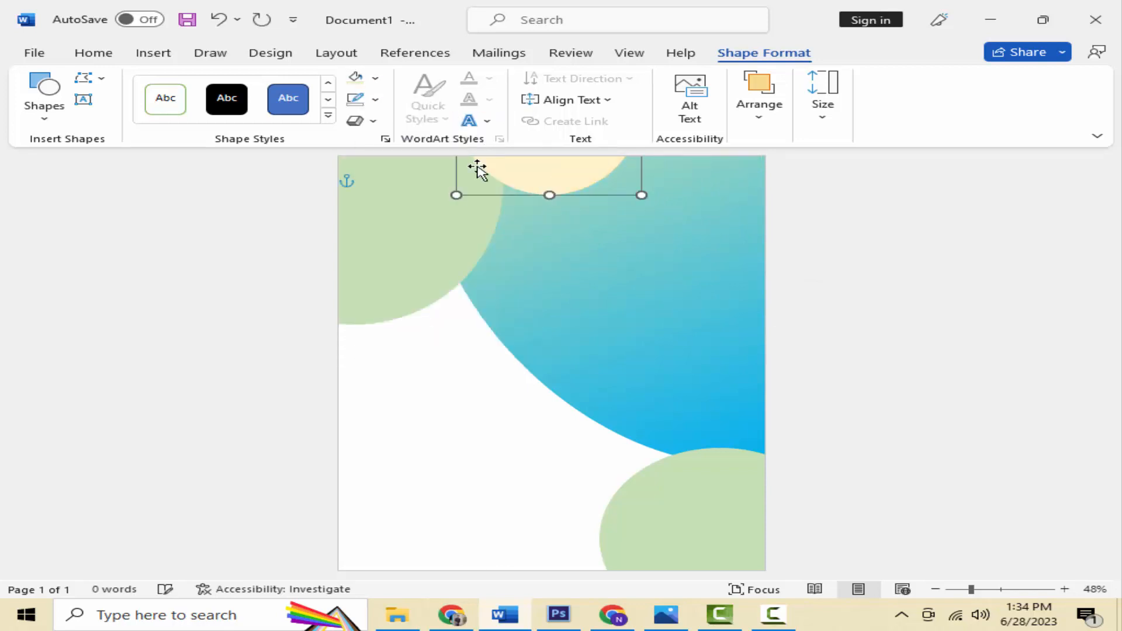
click(464, 239)
right_click(465, 238)
Step: Bring the top-left green circle to the front, over the yellow circle
click(443, 265)
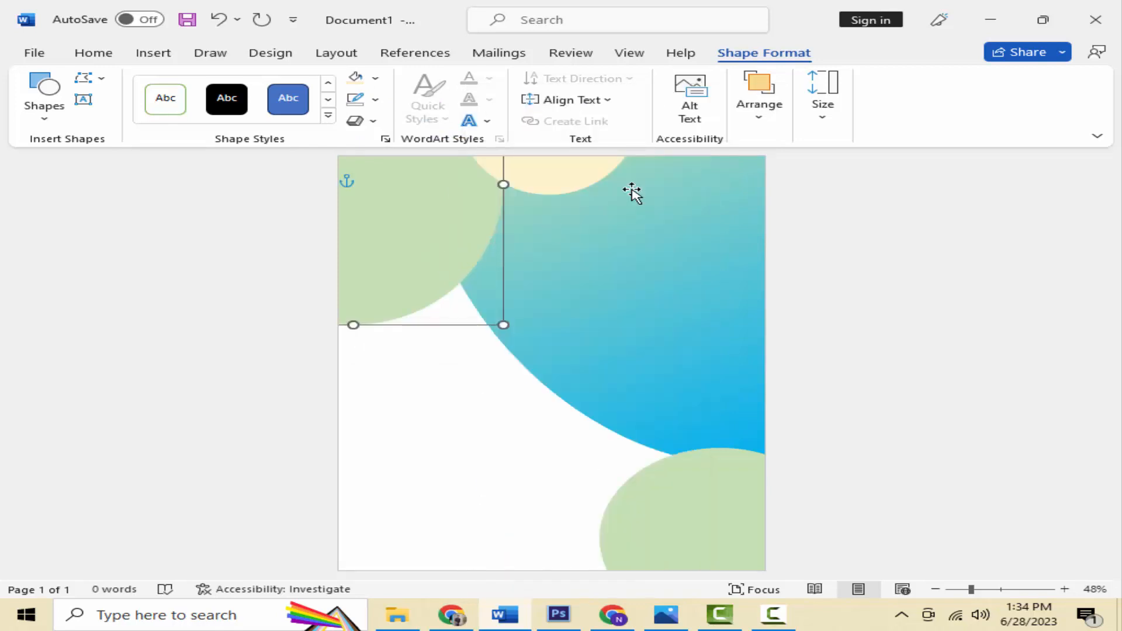
click(757, 118)
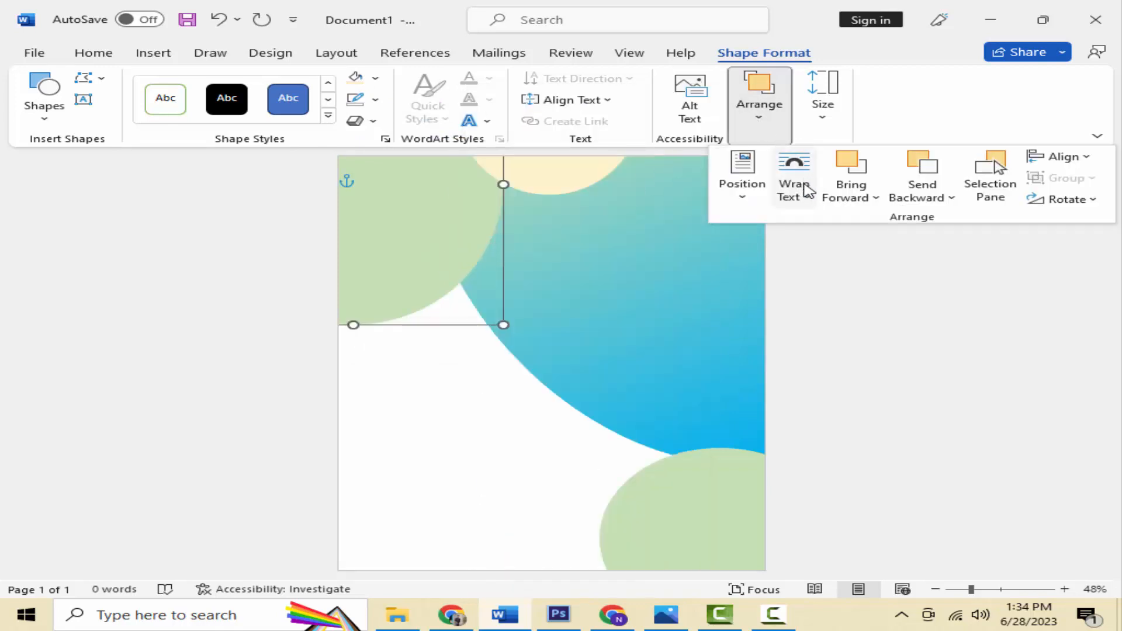
click(848, 201)
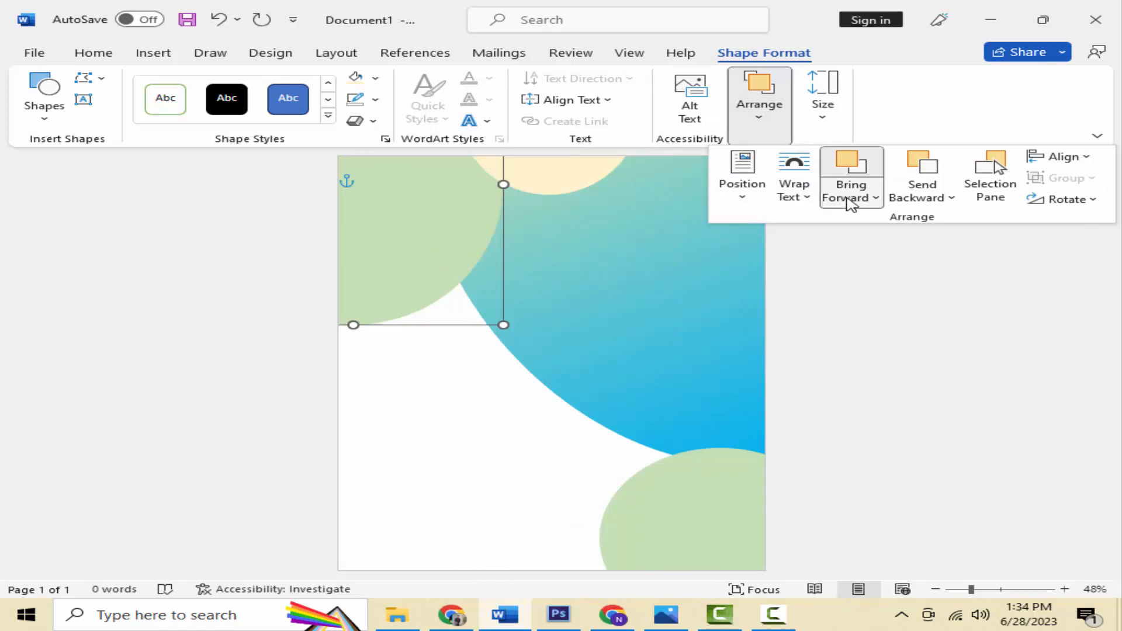
click(876, 246)
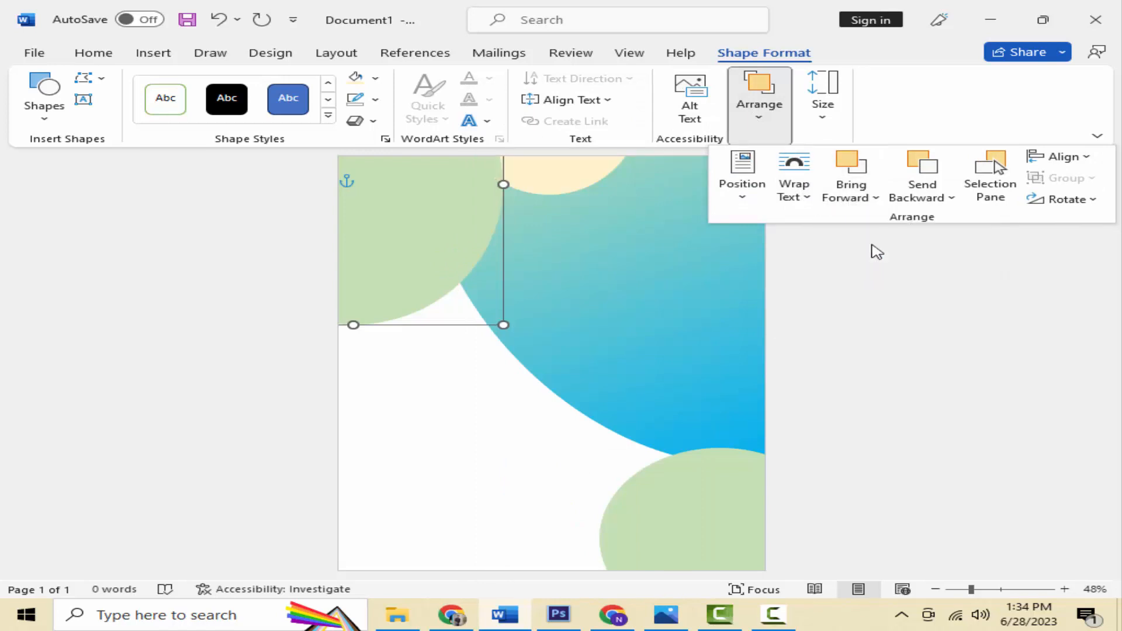
click(464, 391)
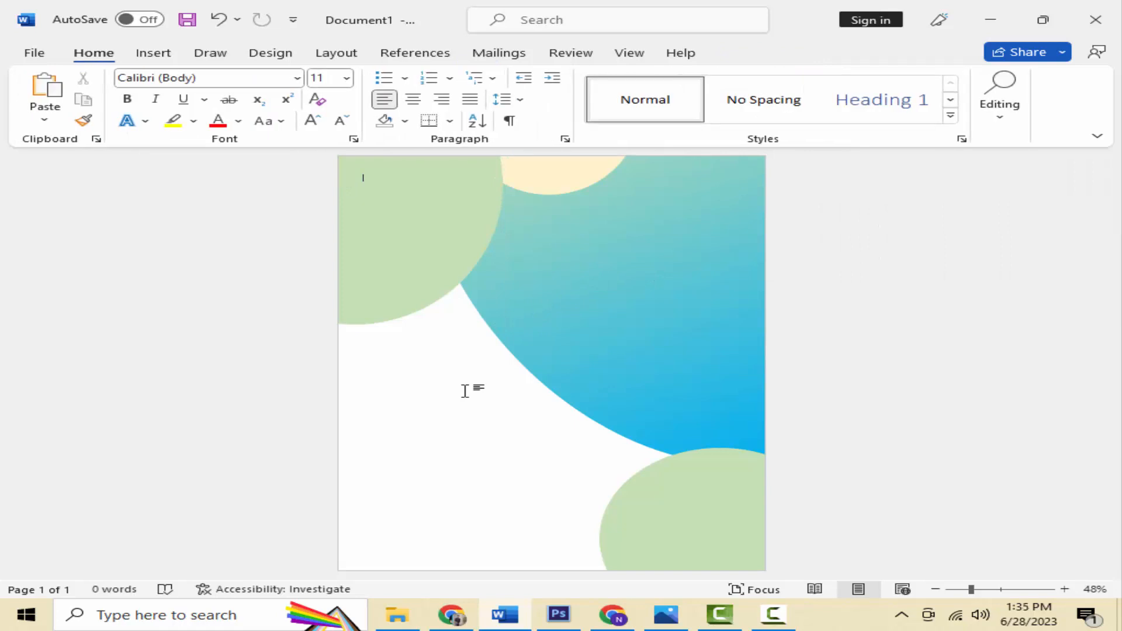
Step: Place the lower green circle in front of text
click(693, 490)
click(657, 418)
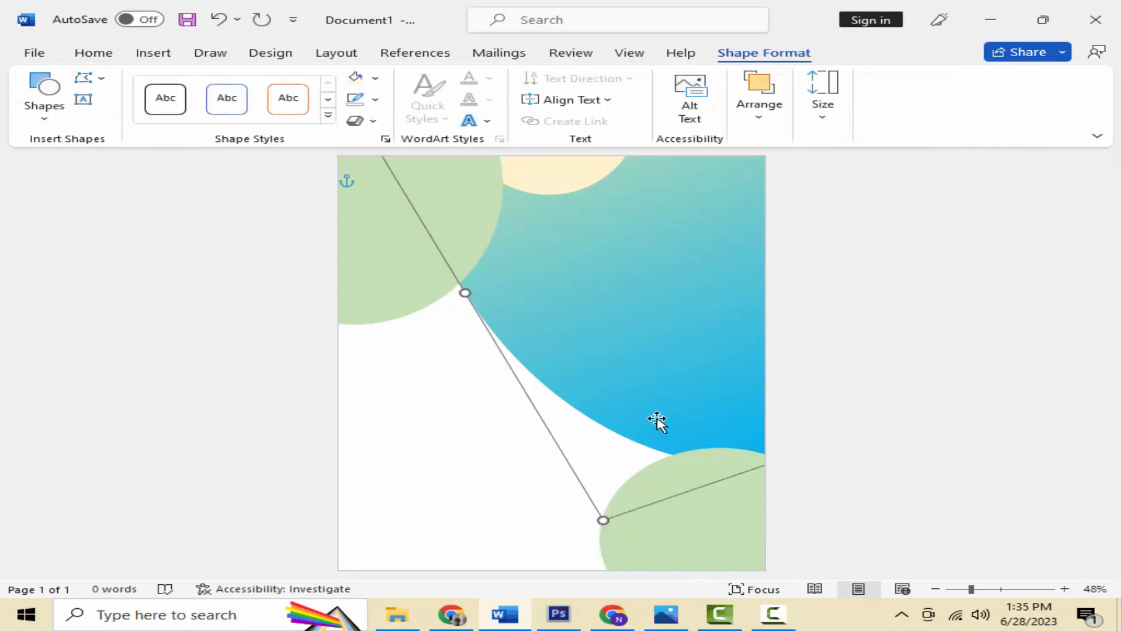
click(689, 523)
click(781, 134)
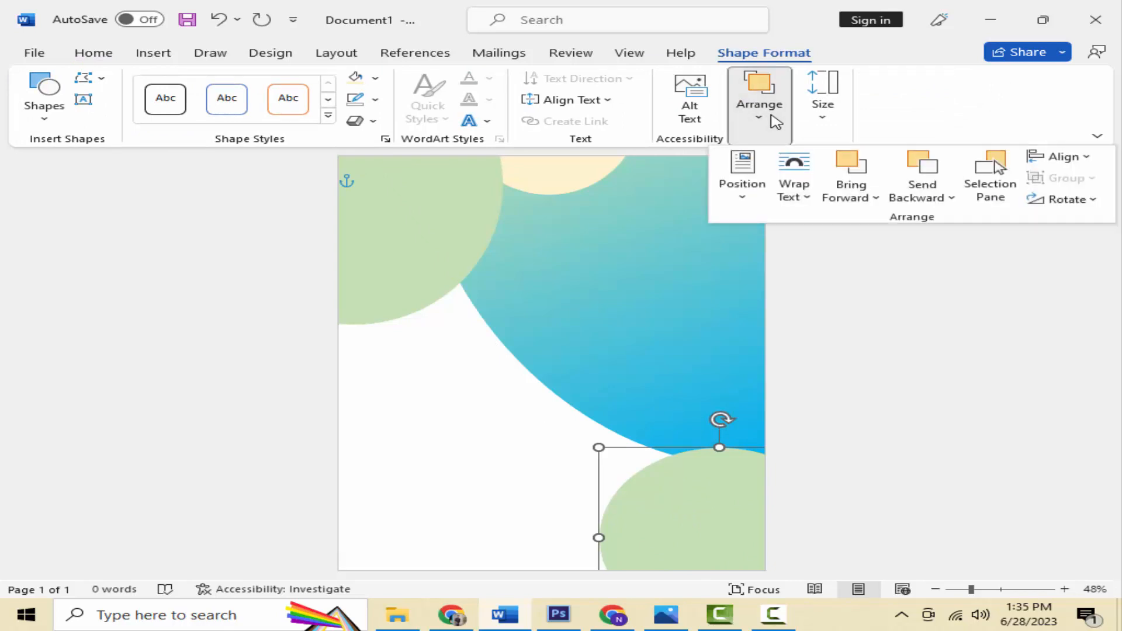
click(874, 194)
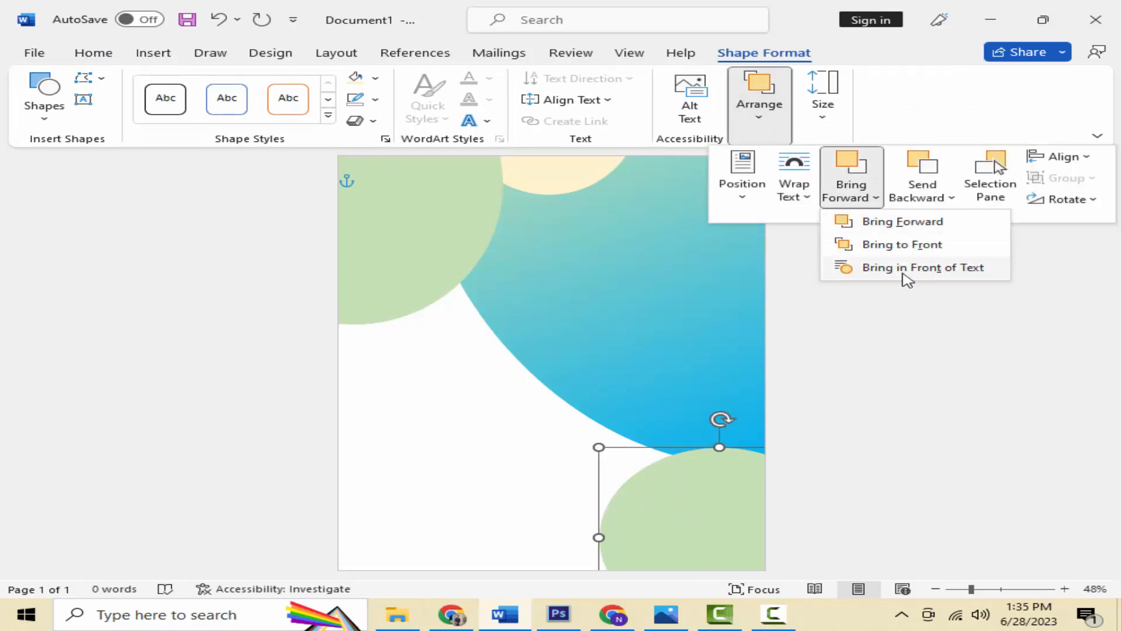
click(905, 225)
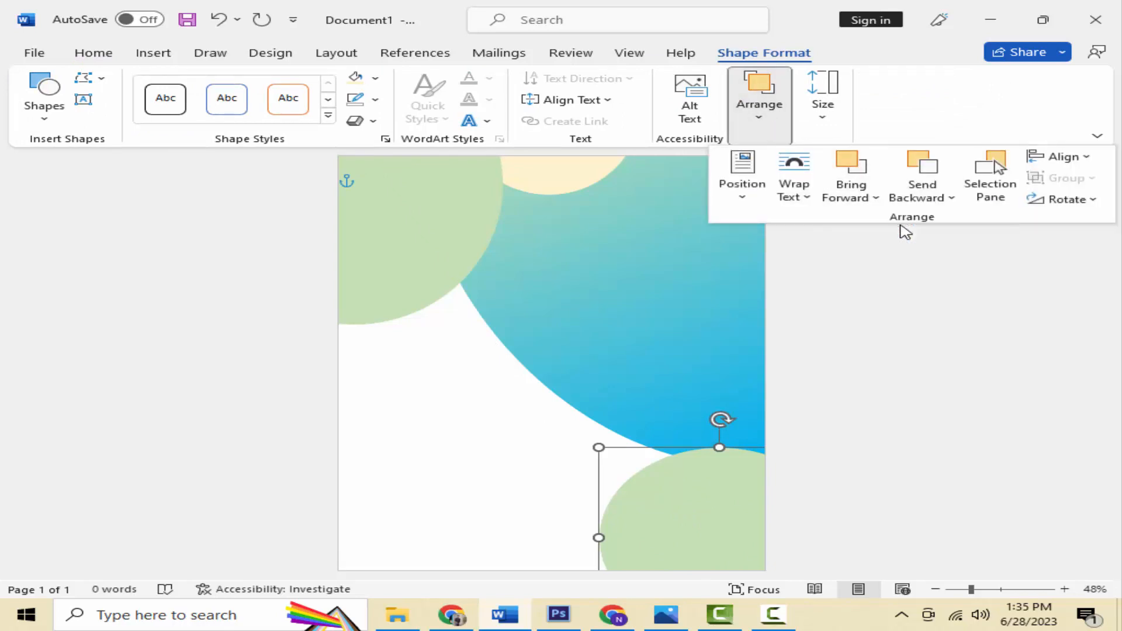
click(873, 202)
click(908, 266)
click(576, 396)
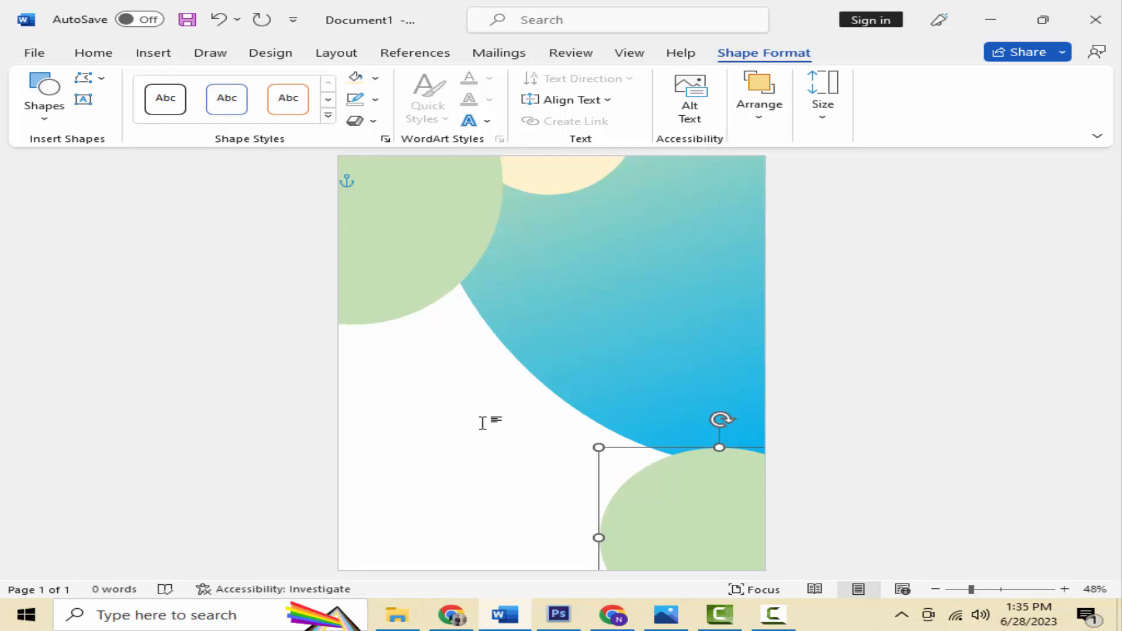
click(435, 240)
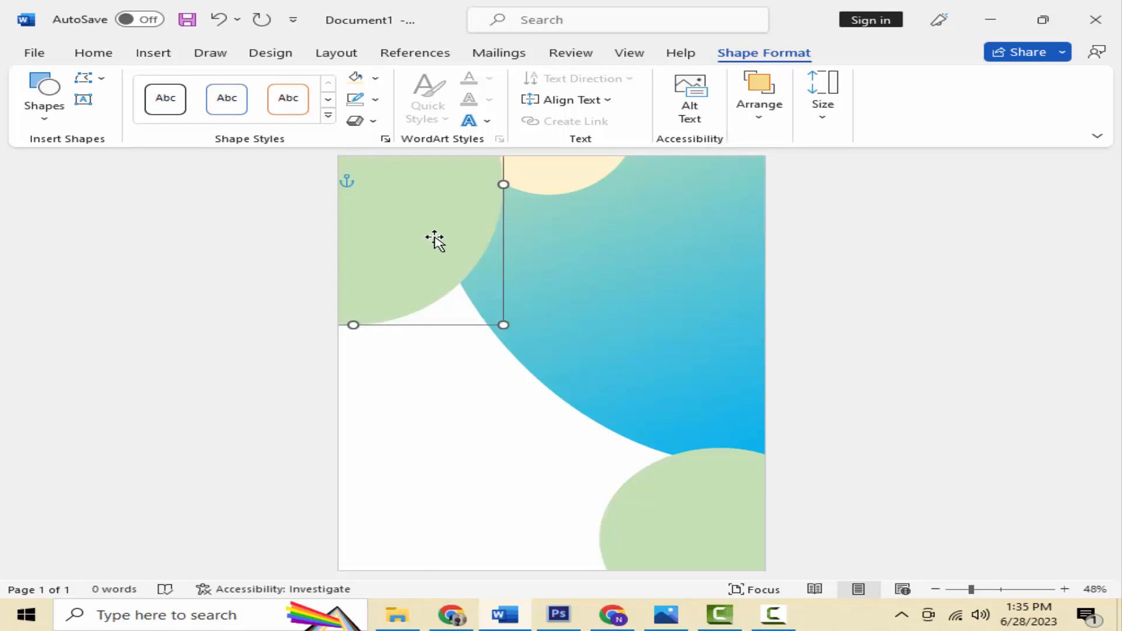
Step: Paste a copy of the green circle, resize it, and set it against the page's left edge
right_click(429, 246)
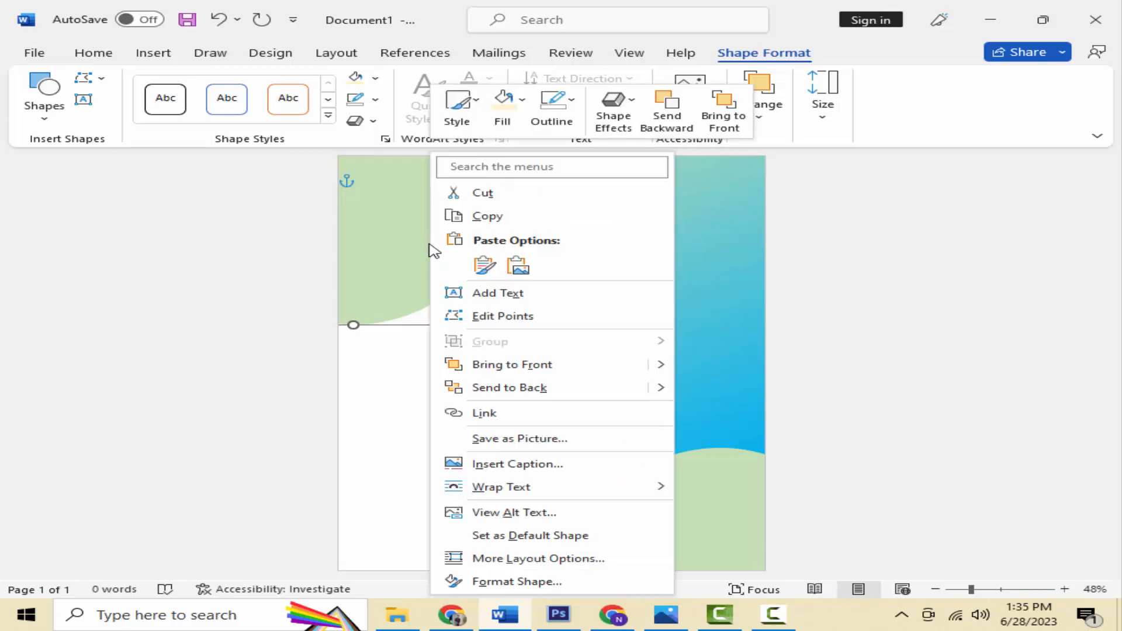
click(485, 216)
right_click(459, 434)
click(515, 228)
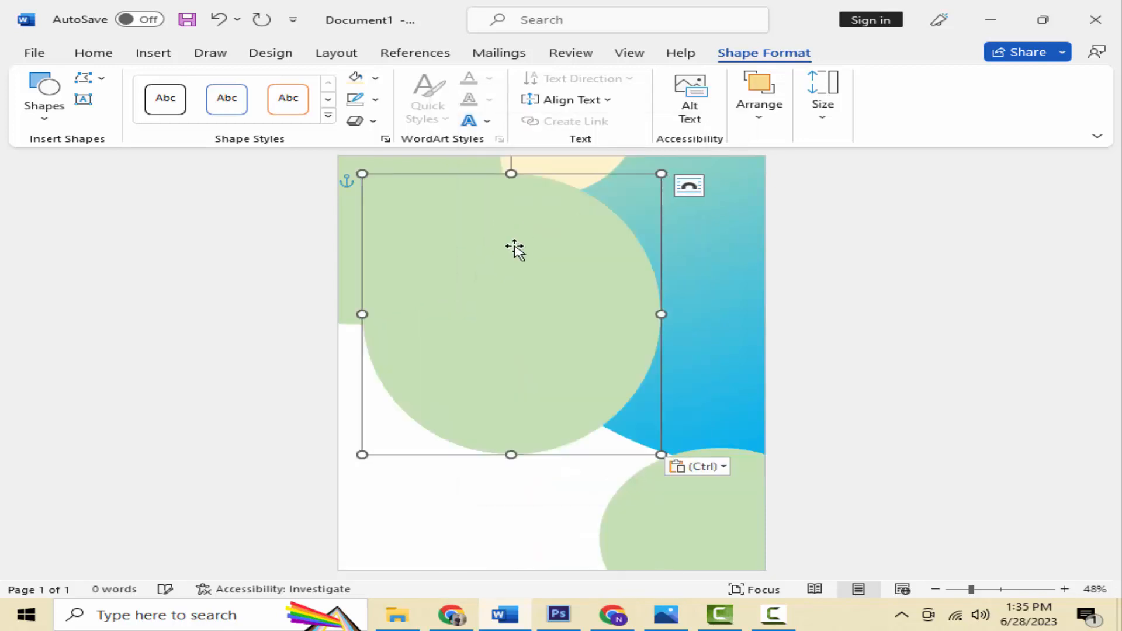
drag(661, 454, 488, 296)
drag(451, 261, 380, 363)
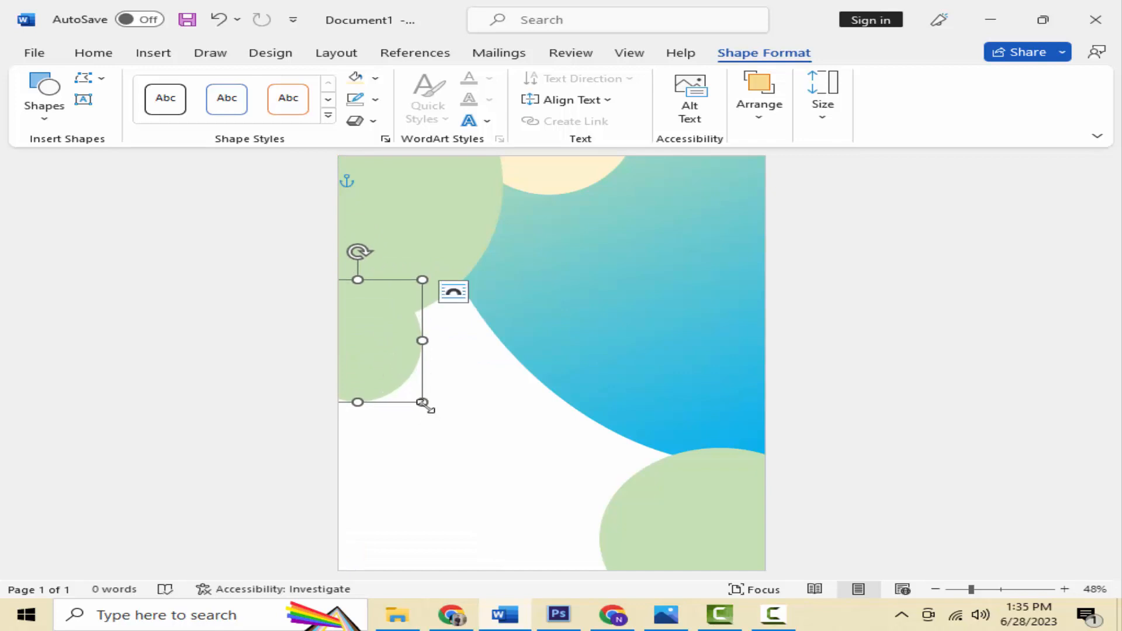
drag(422, 402, 483, 458)
drag(456, 405, 424, 391)
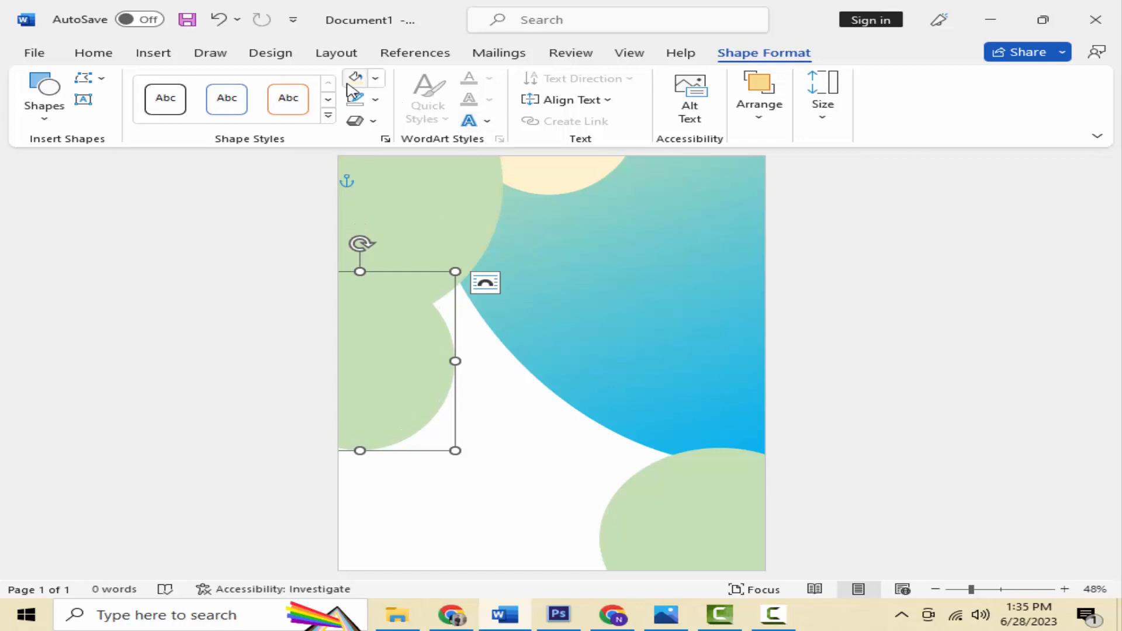
Step: Fill the new circle Orange, Accent 2, Lighter 60%
click(377, 78)
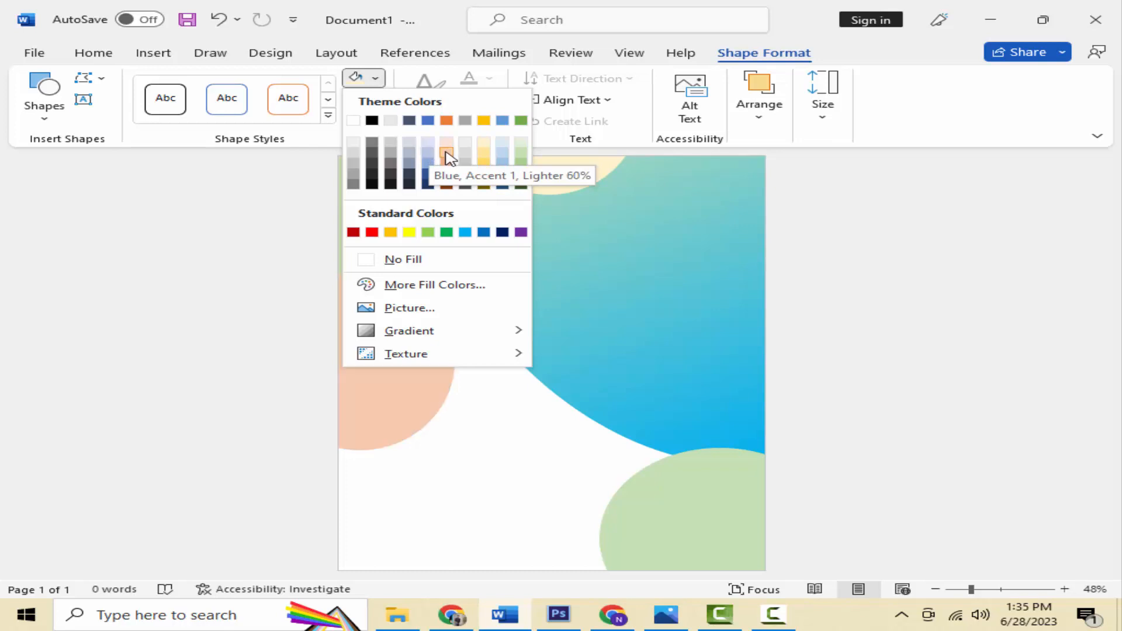
click(447, 154)
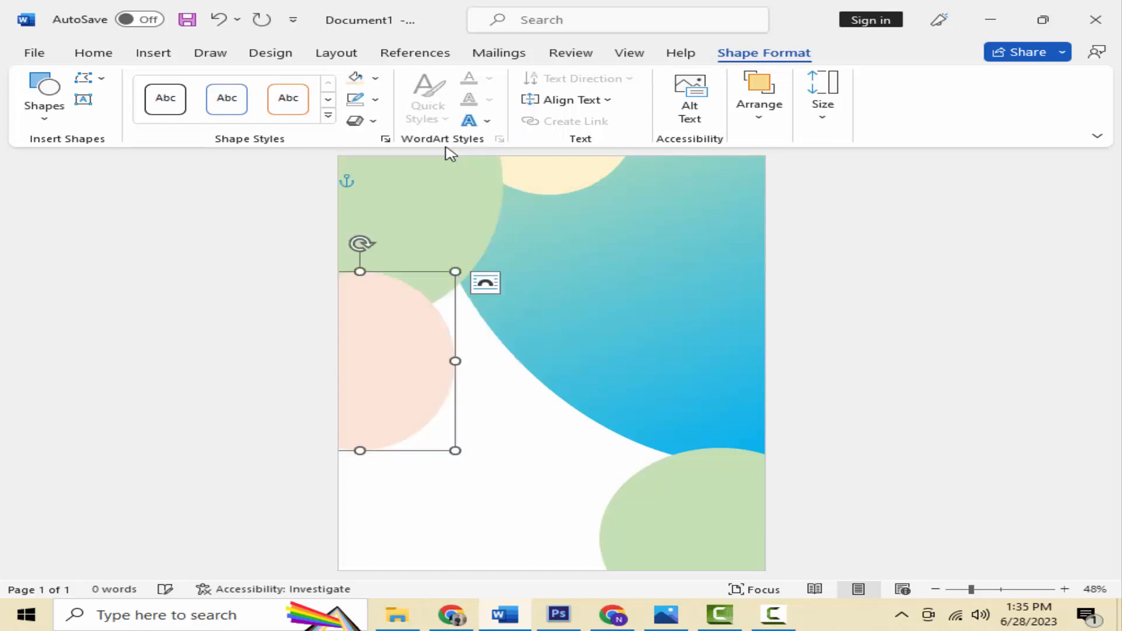
click(484, 418)
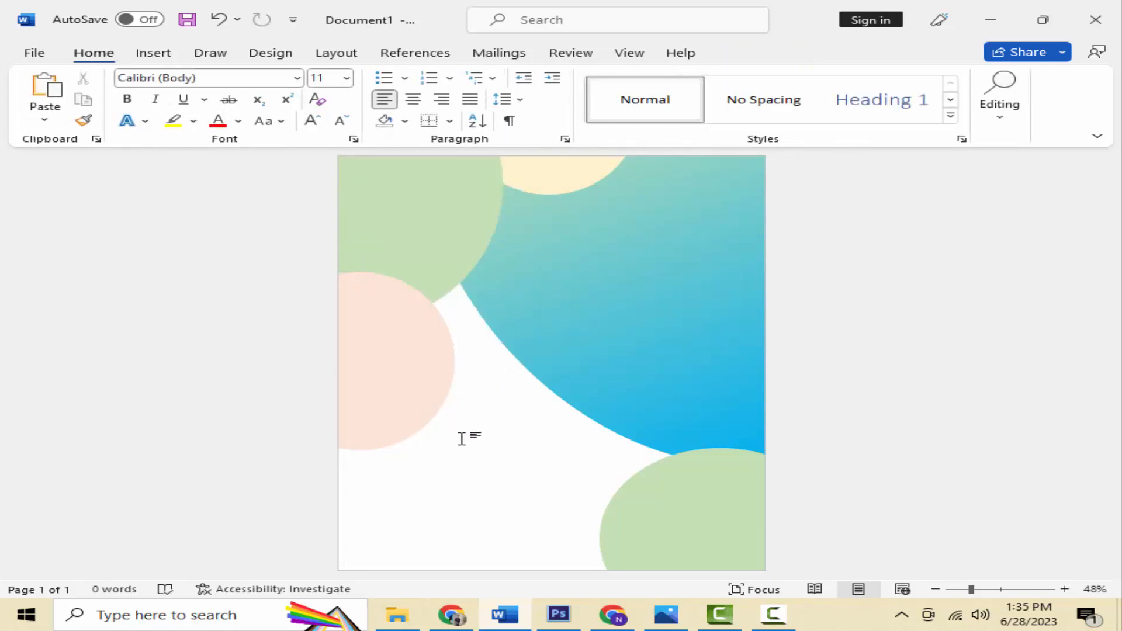
Step: Give the bottom-right green circle a light outline
click(401, 353)
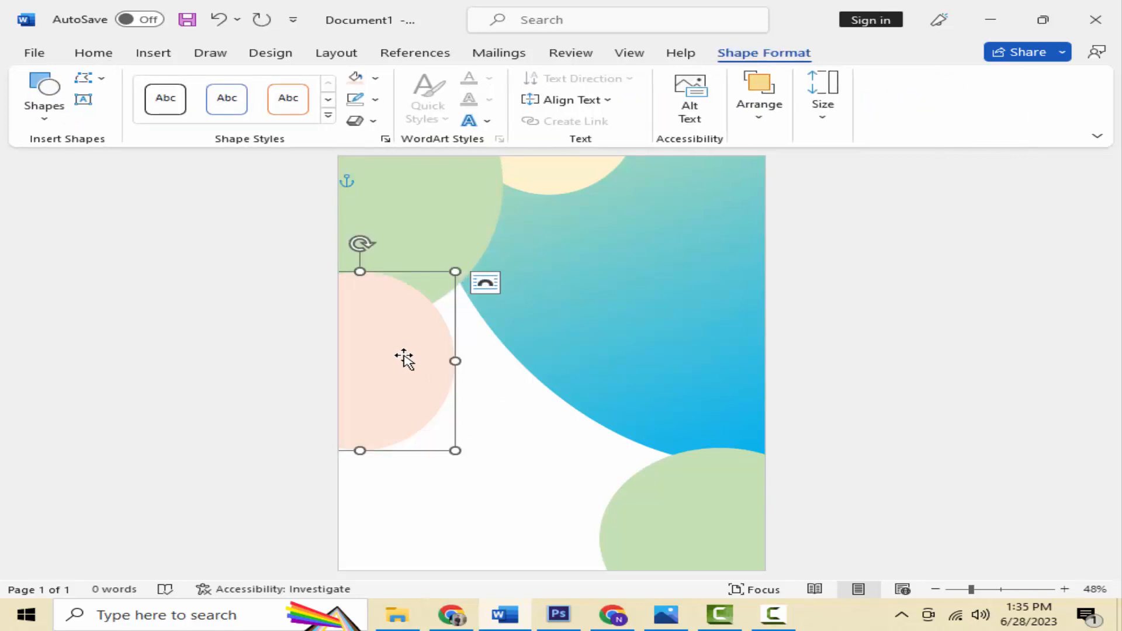
click(689, 506)
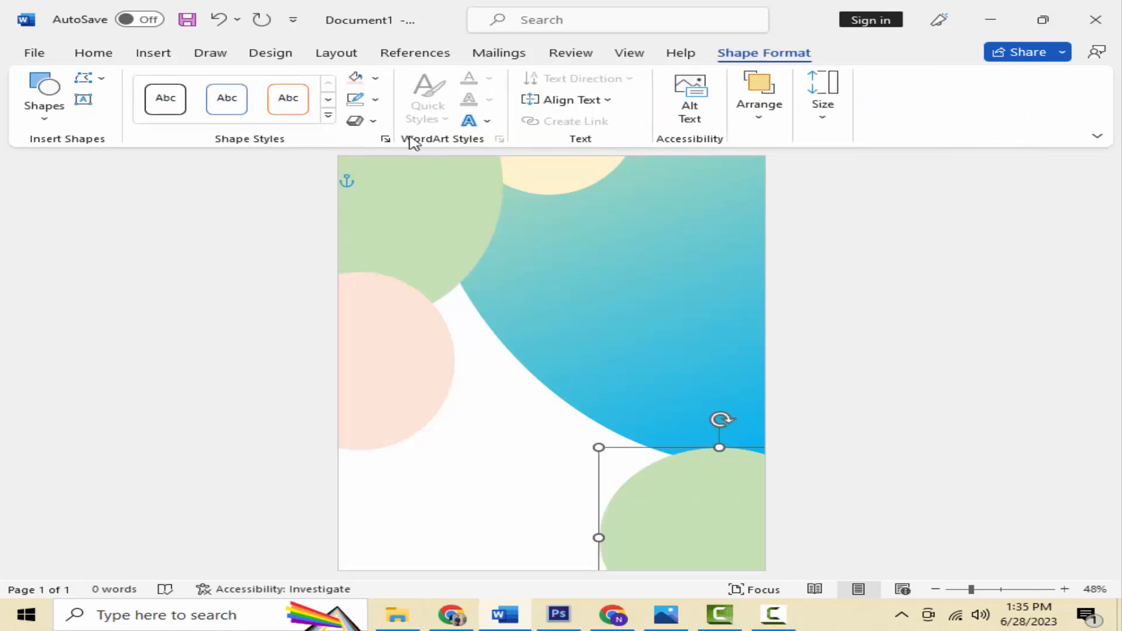
click(375, 99)
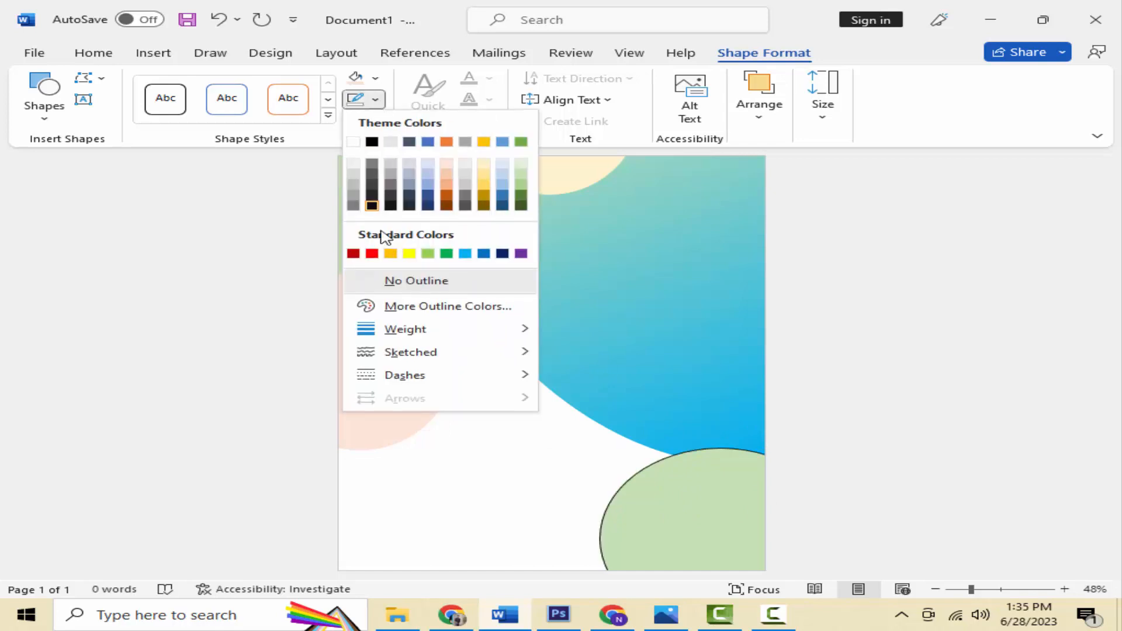
click(353, 165)
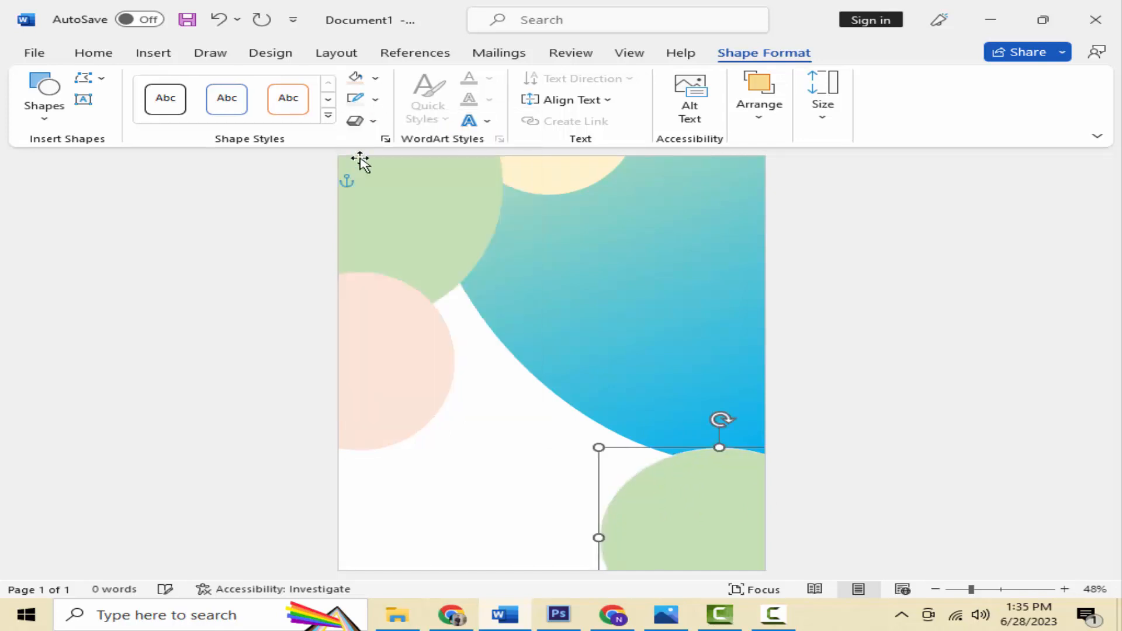
Step: Widen the circle's outline to 18.5 pt and make it white
click(374, 99)
mouse_move(416, 329)
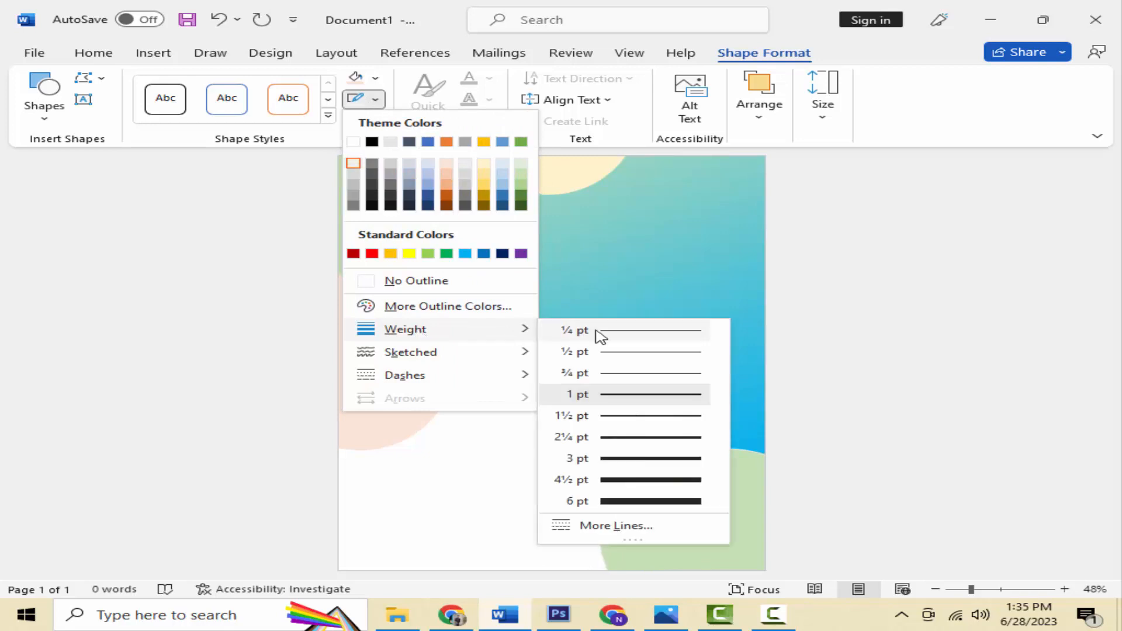
click(612, 526)
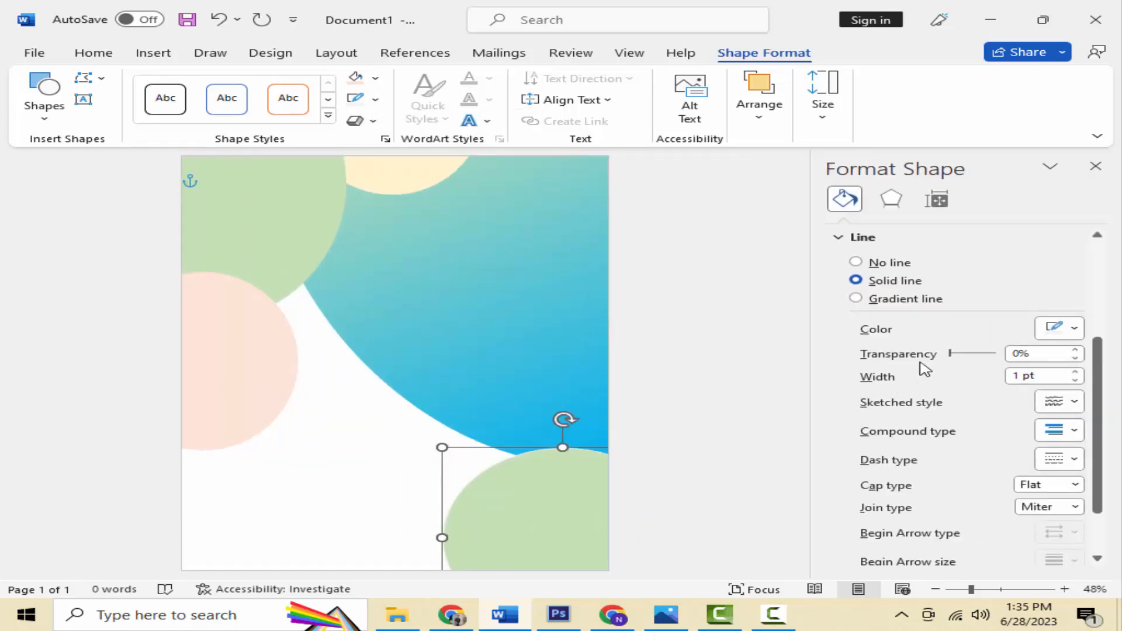
click(1076, 371)
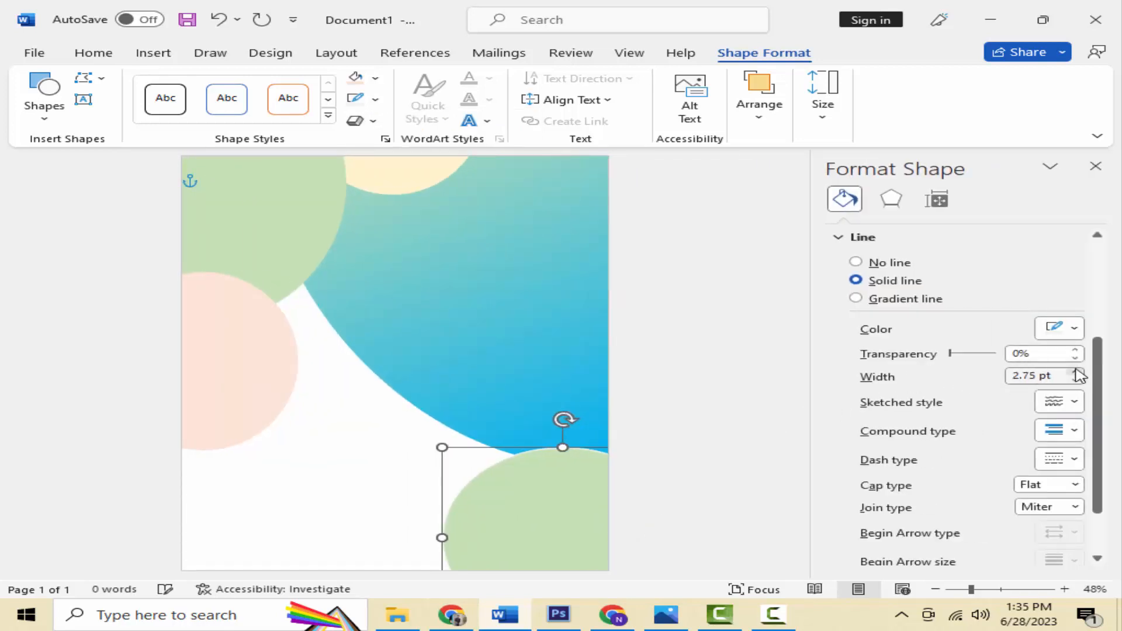
click(1075, 371)
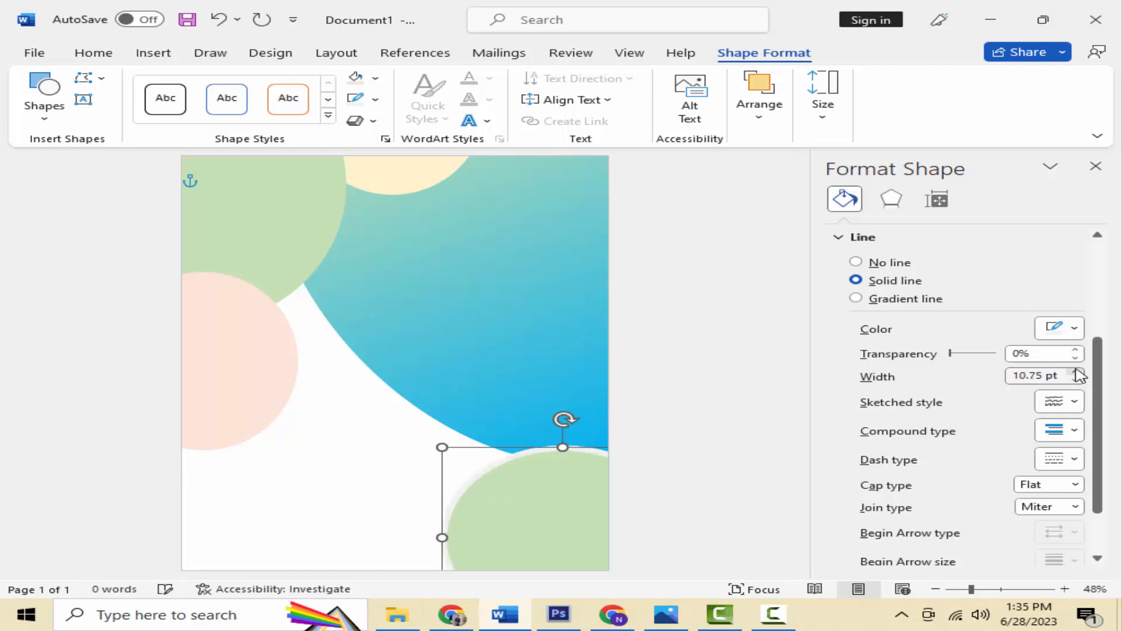
click(1075, 372)
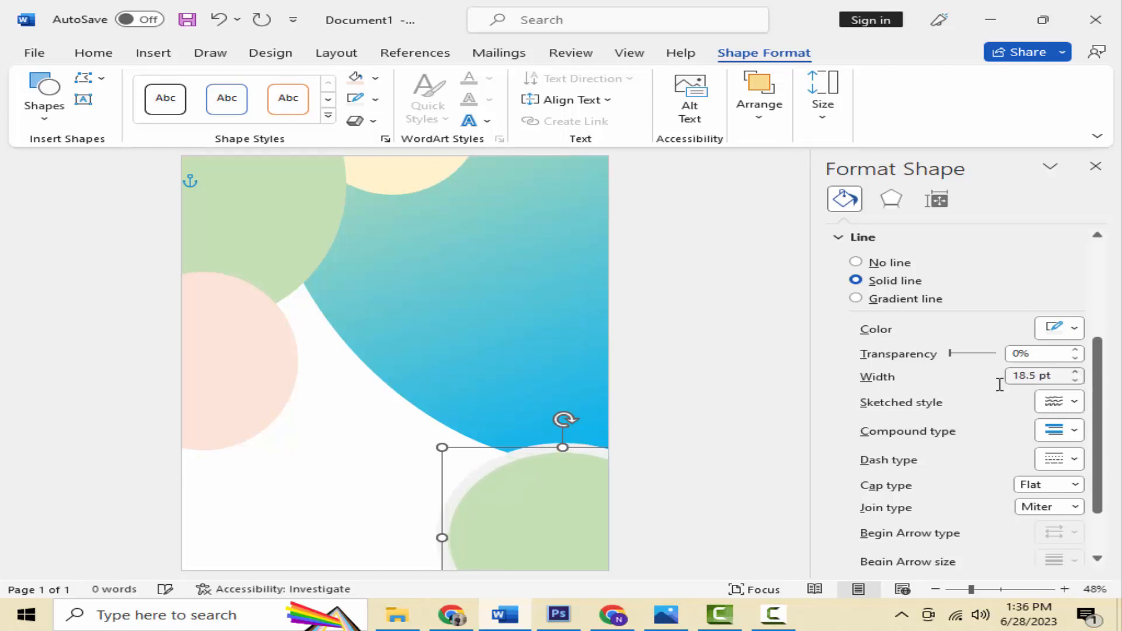
click(1070, 331)
click(939, 373)
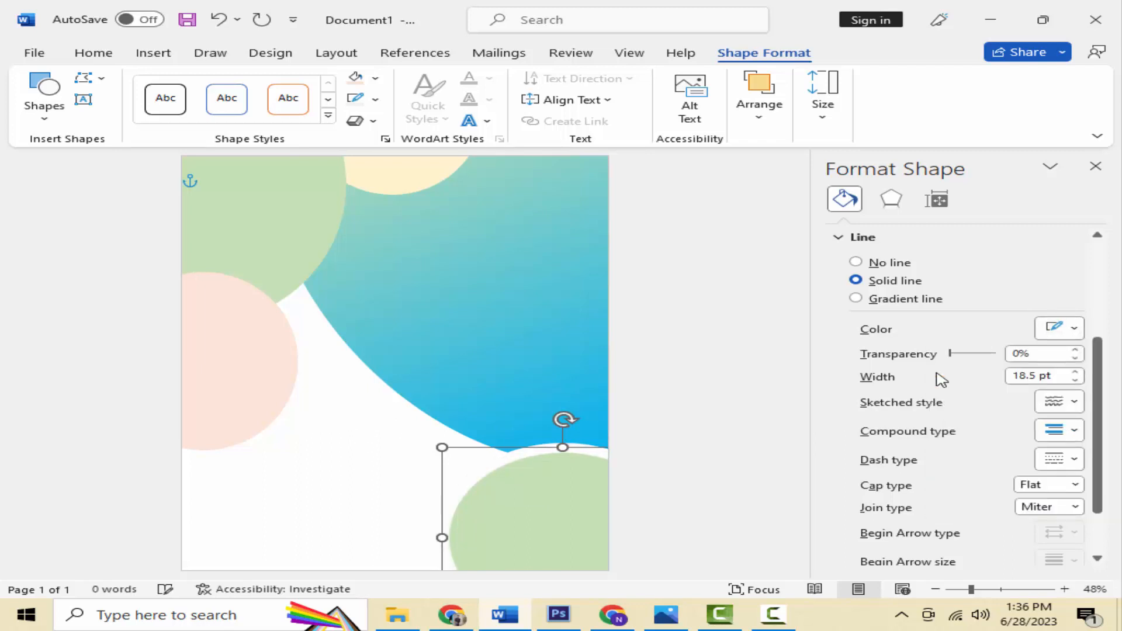
click(321, 501)
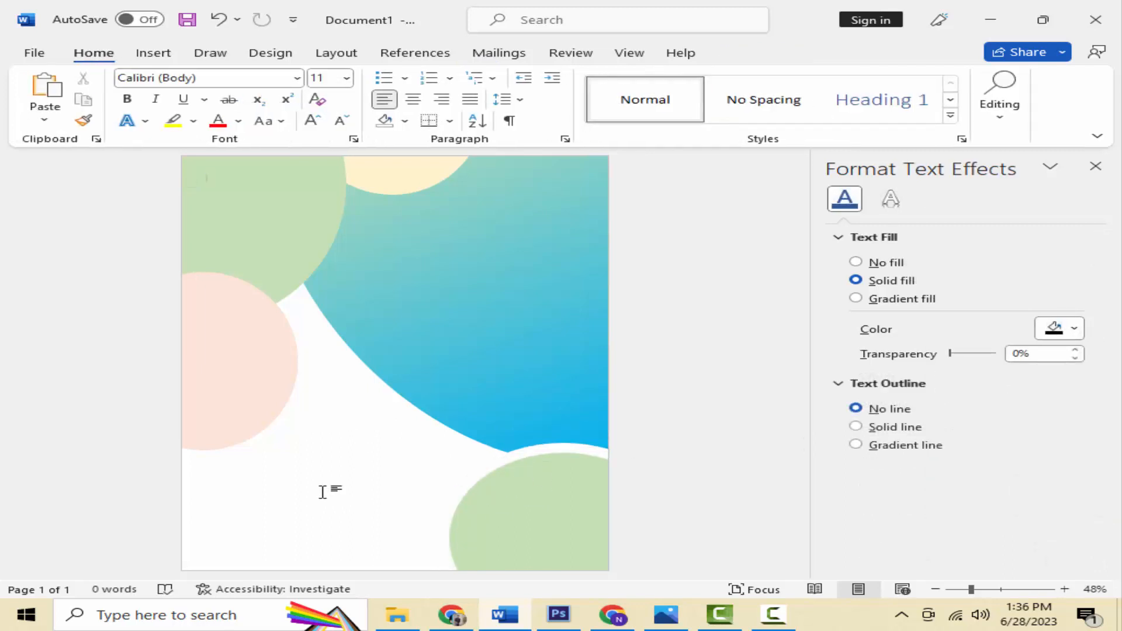
click(263, 242)
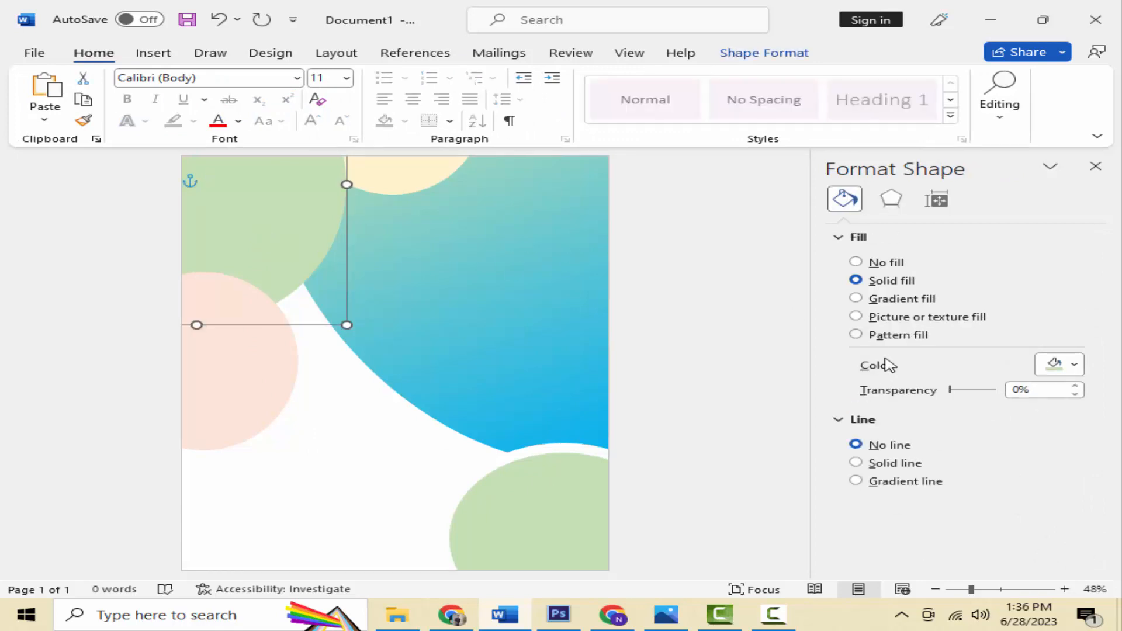
click(421, 447)
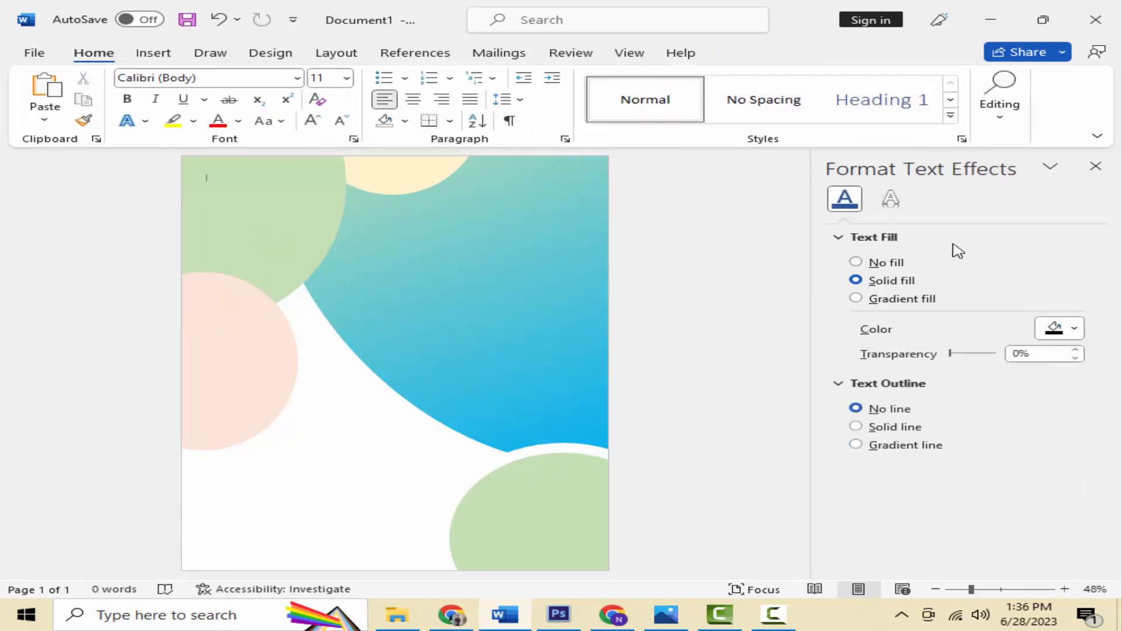
click(1094, 168)
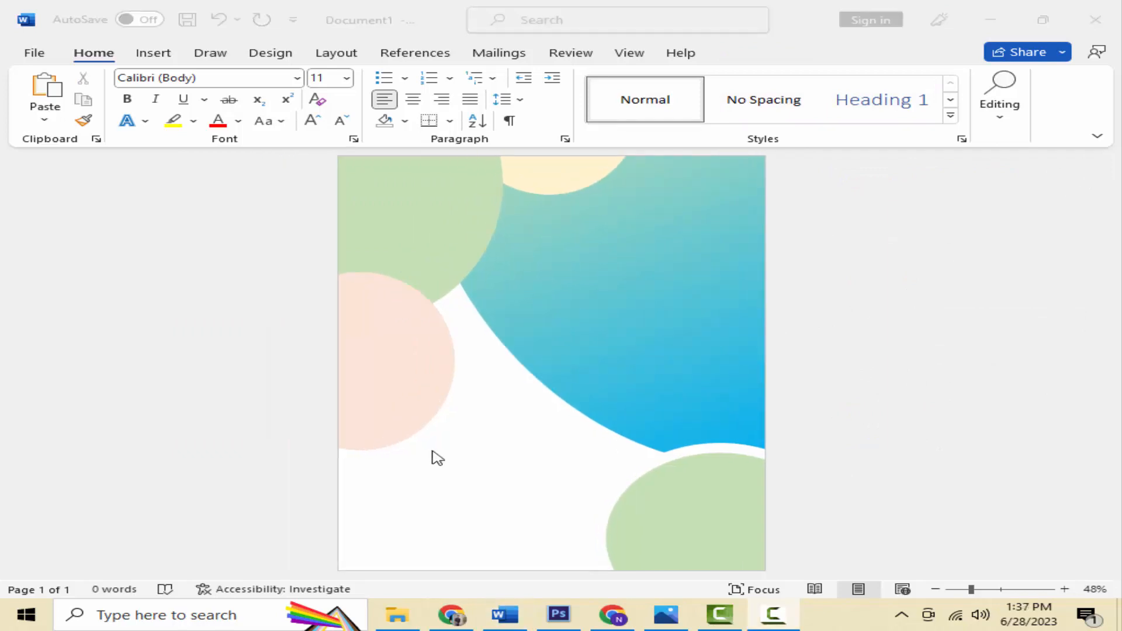
Step: Insert a Simple Text Box at the page top, enlarge it, and remove its fill and border
click(151, 56)
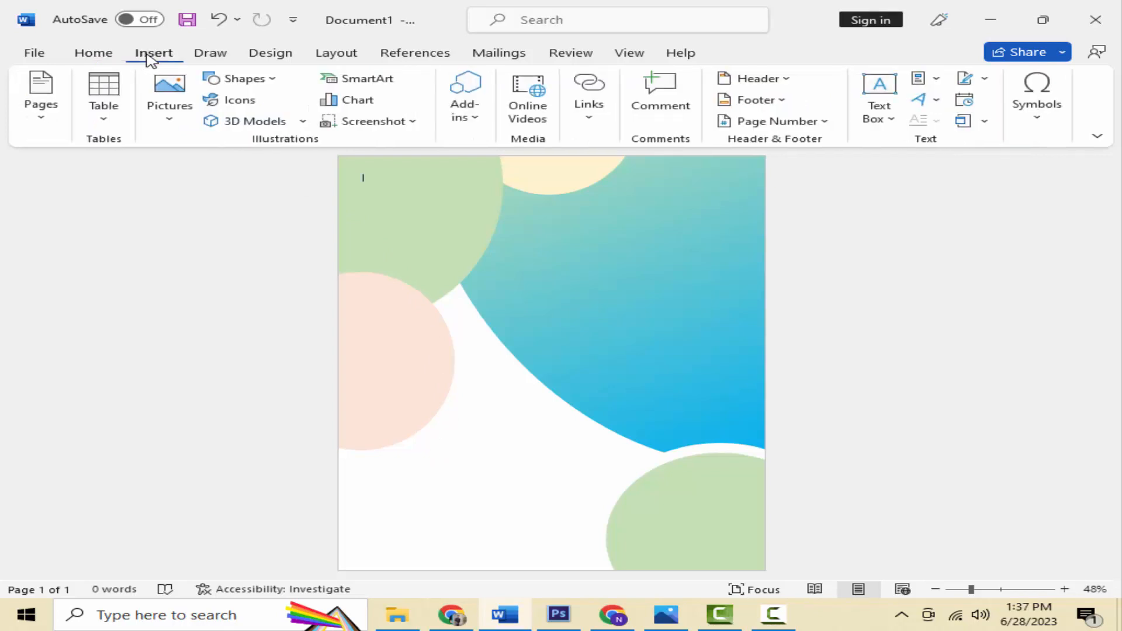
click(890, 85)
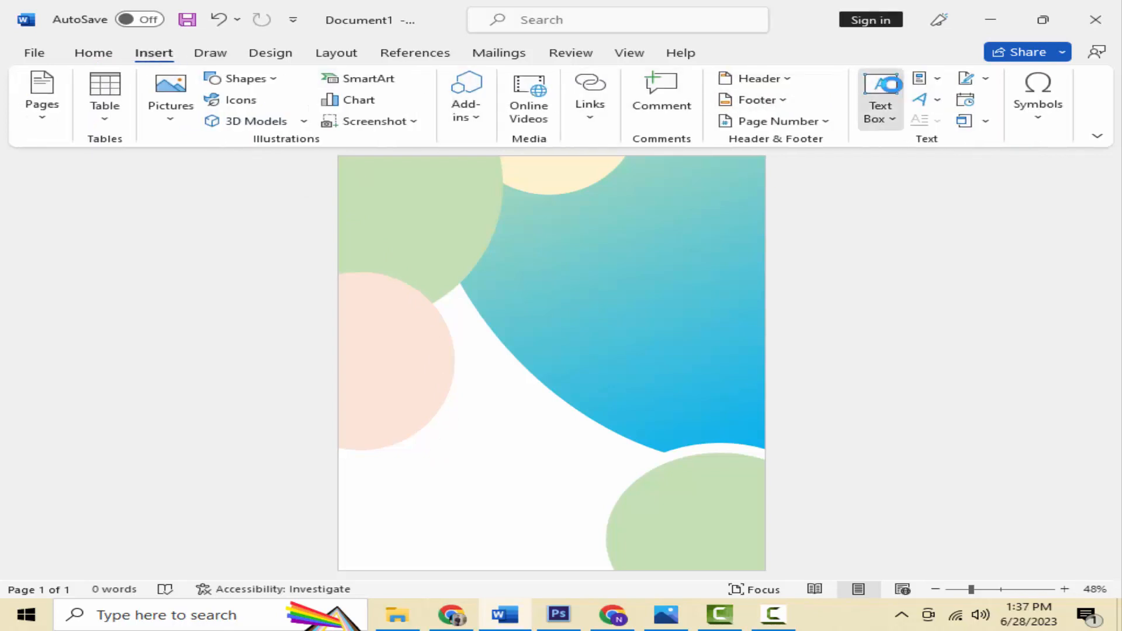
click(739, 200)
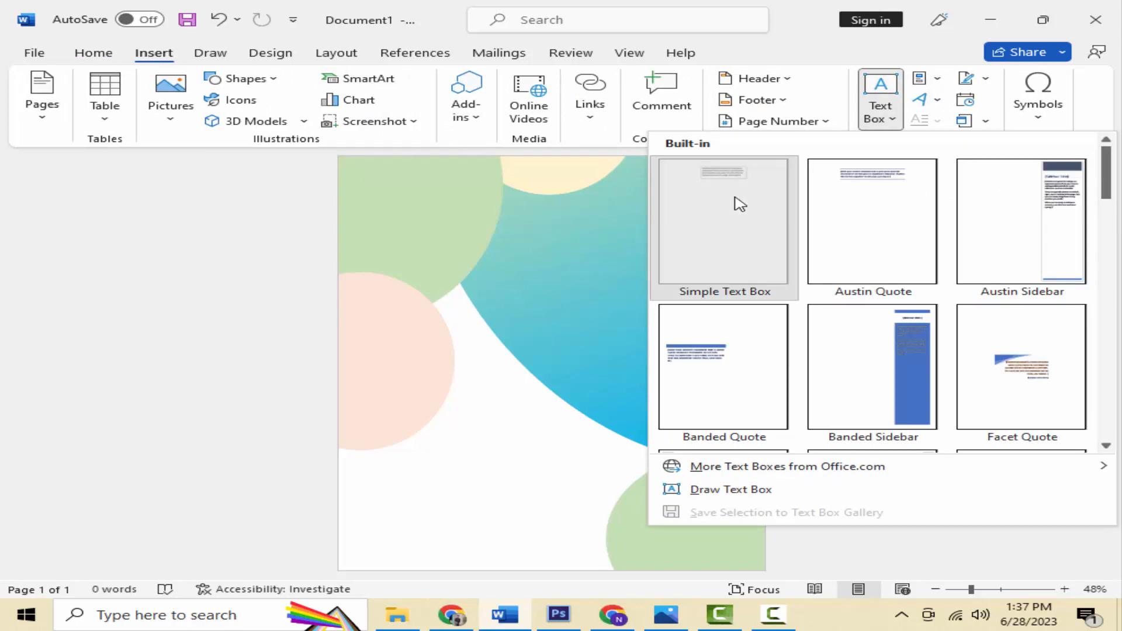
drag(628, 222, 685, 269)
click(375, 81)
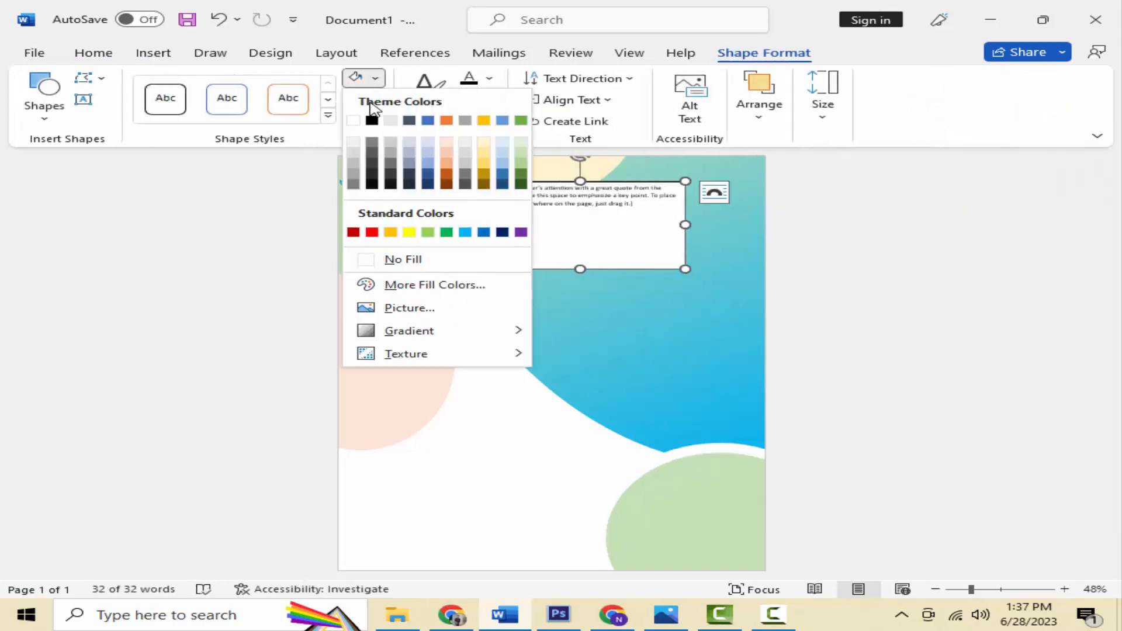
click(387, 257)
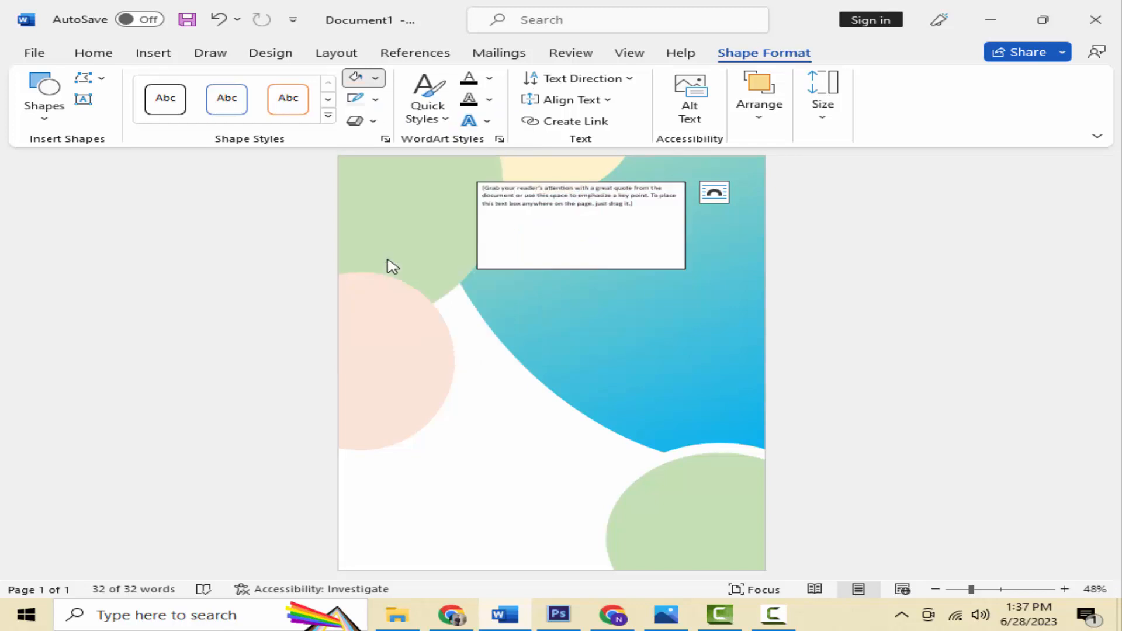
click(376, 100)
click(387, 281)
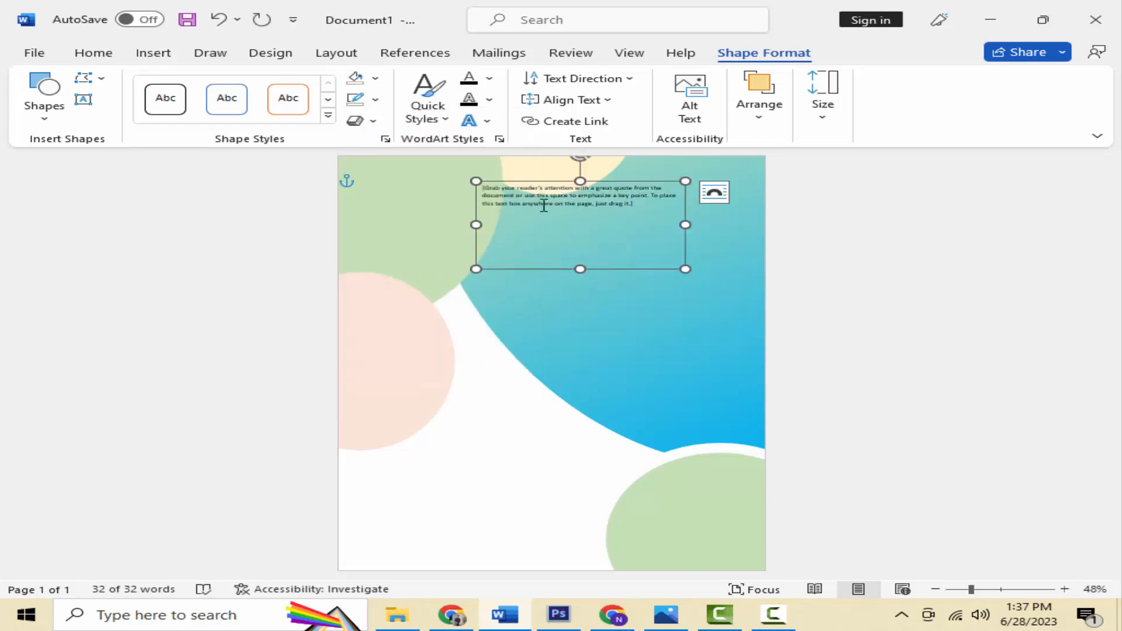
Step: Replace the placeholder with YOUR NAME and enlarge the text to 72 pt
key(ctrl+a)
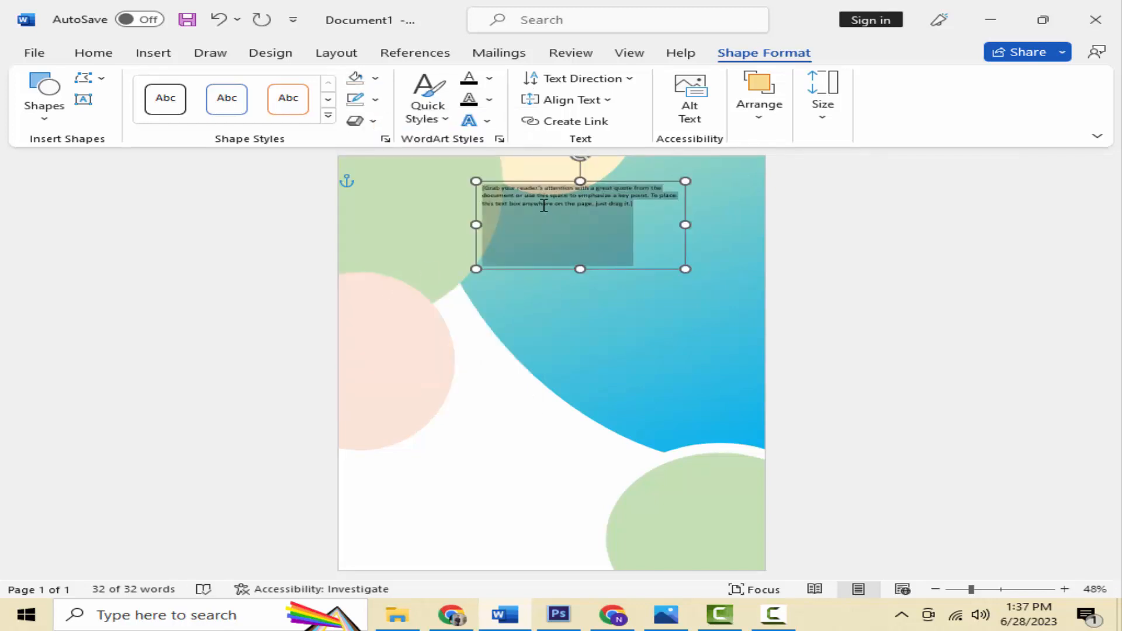
text(YOUR NAME)
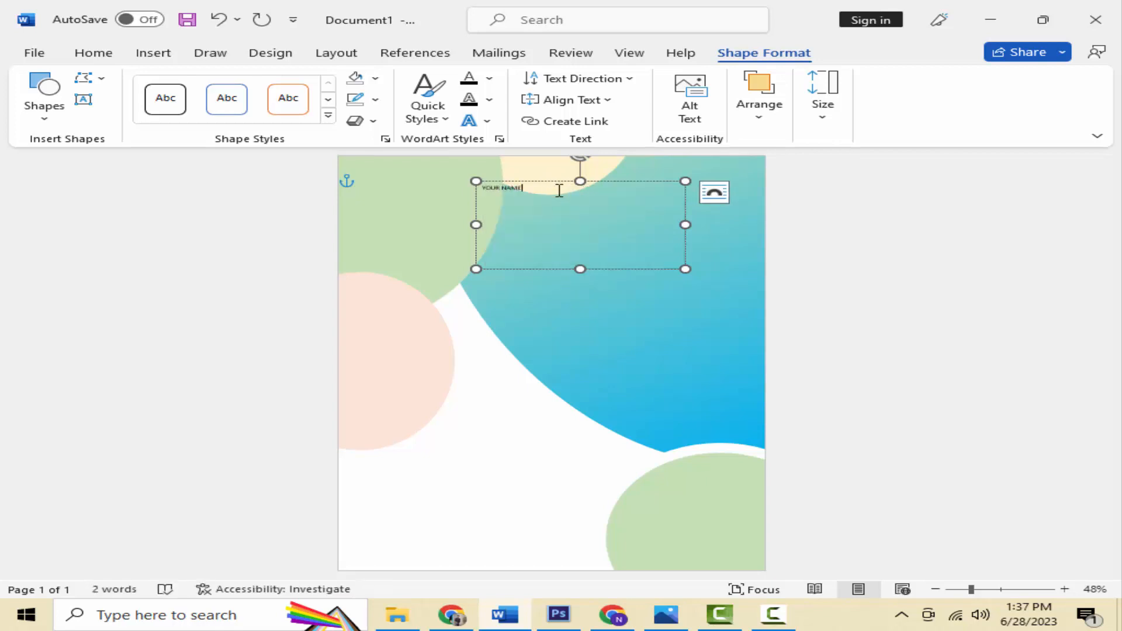
key(ctrl+a)
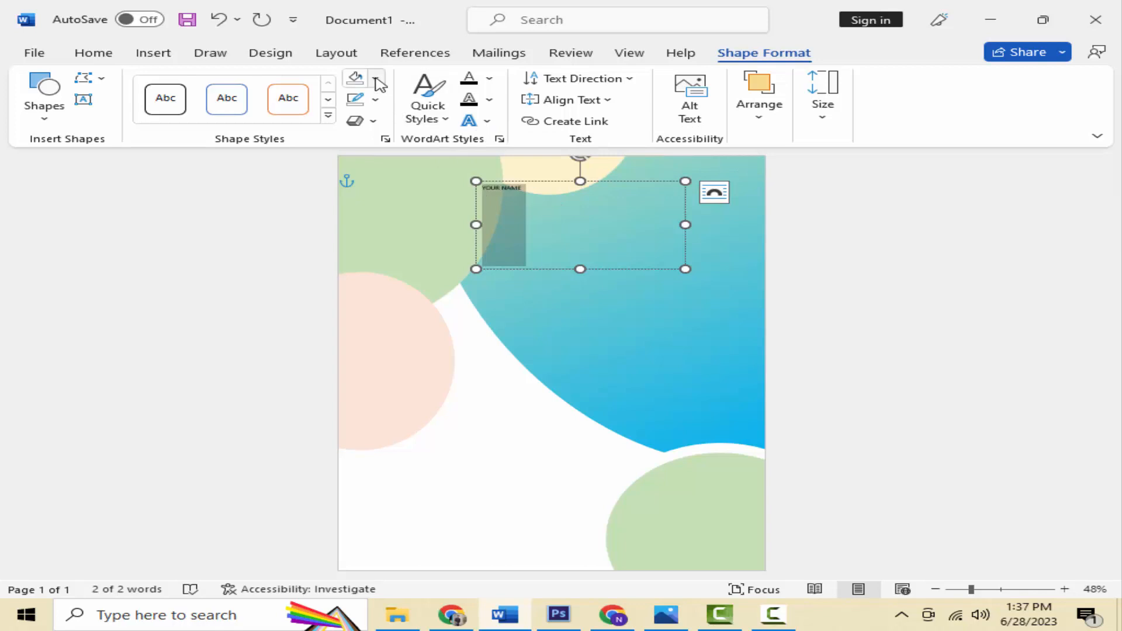
click(376, 79)
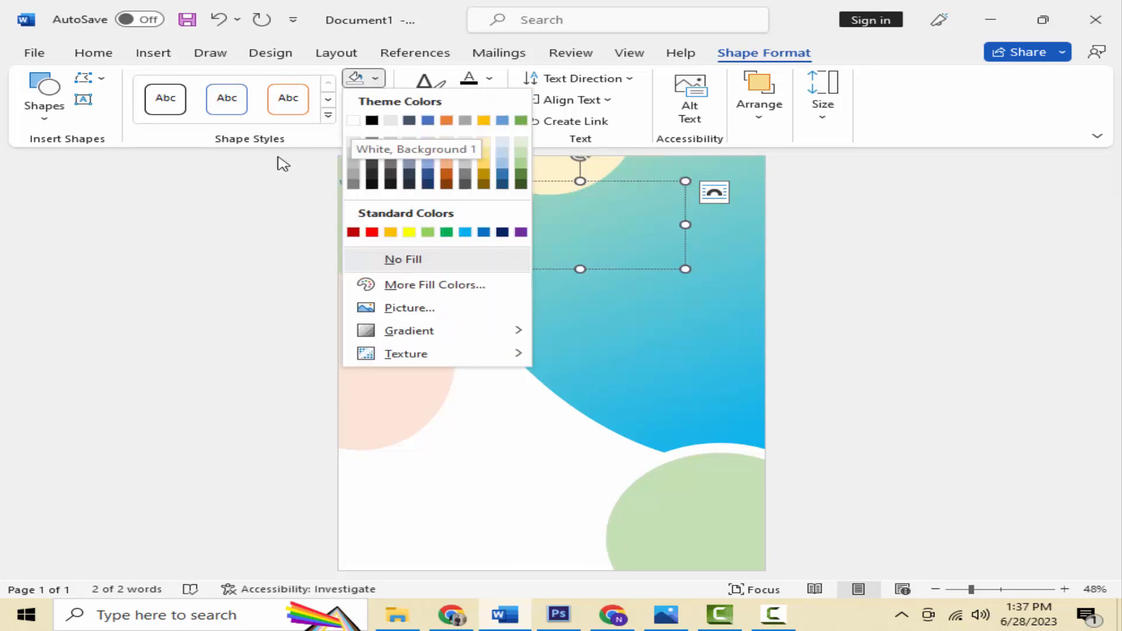
click(94, 53)
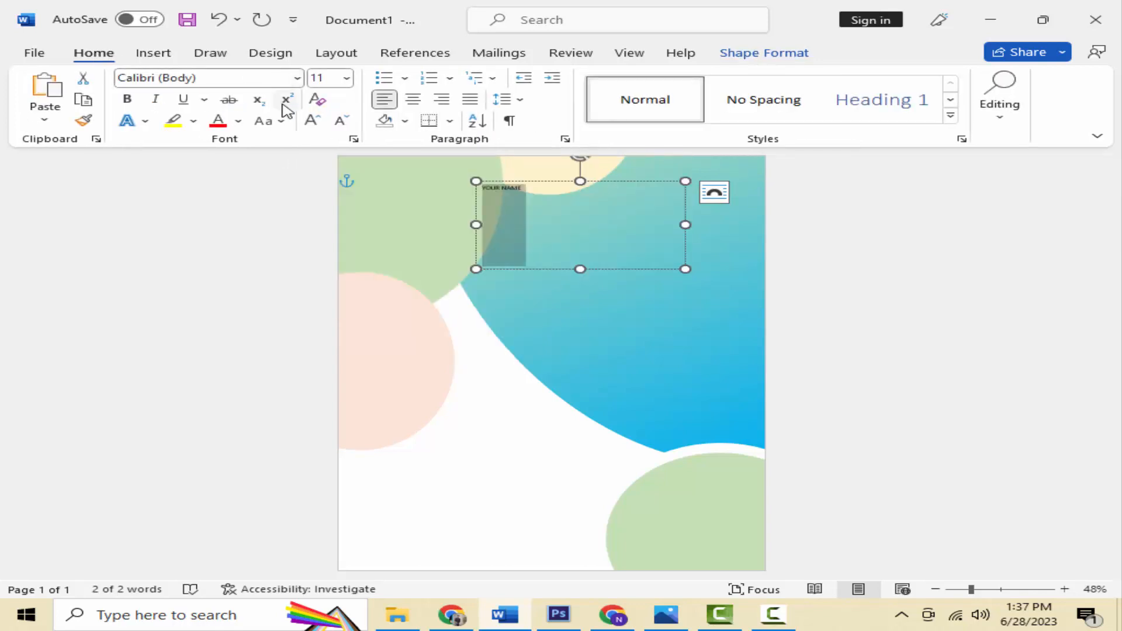
click(347, 78)
click(336, 295)
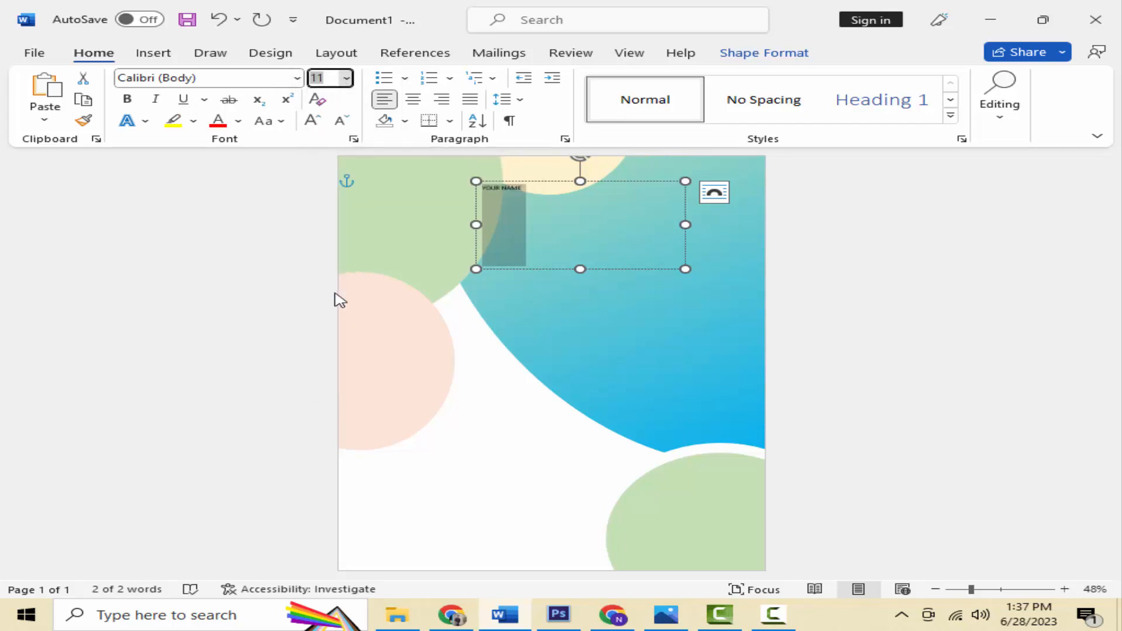
click(314, 121)
click(315, 121)
click(315, 122)
click(314, 121)
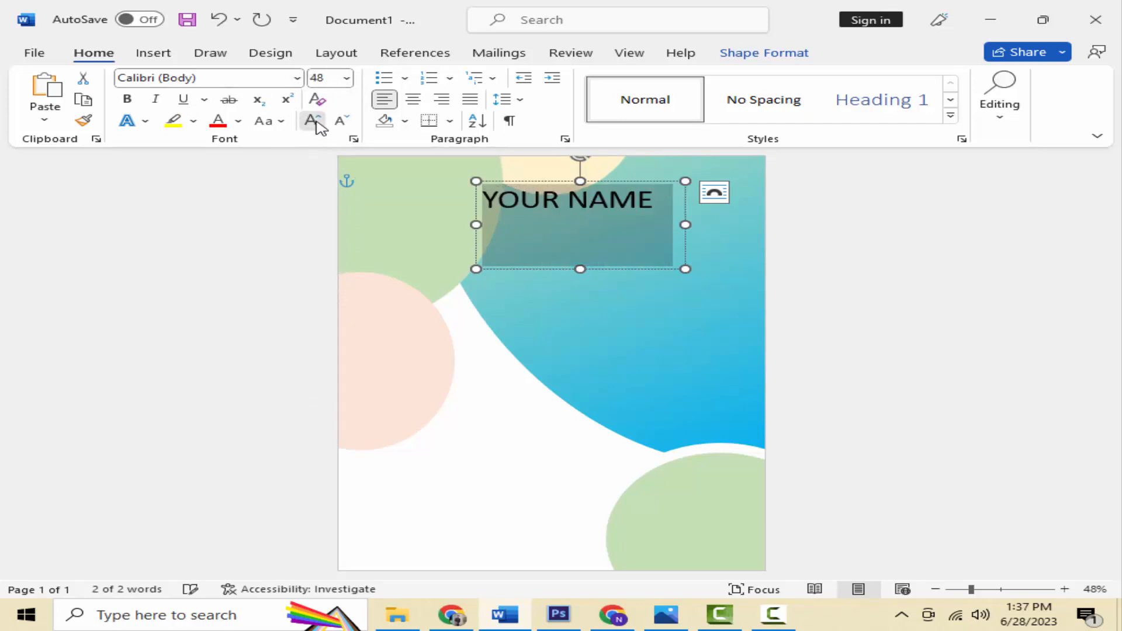
click(314, 121)
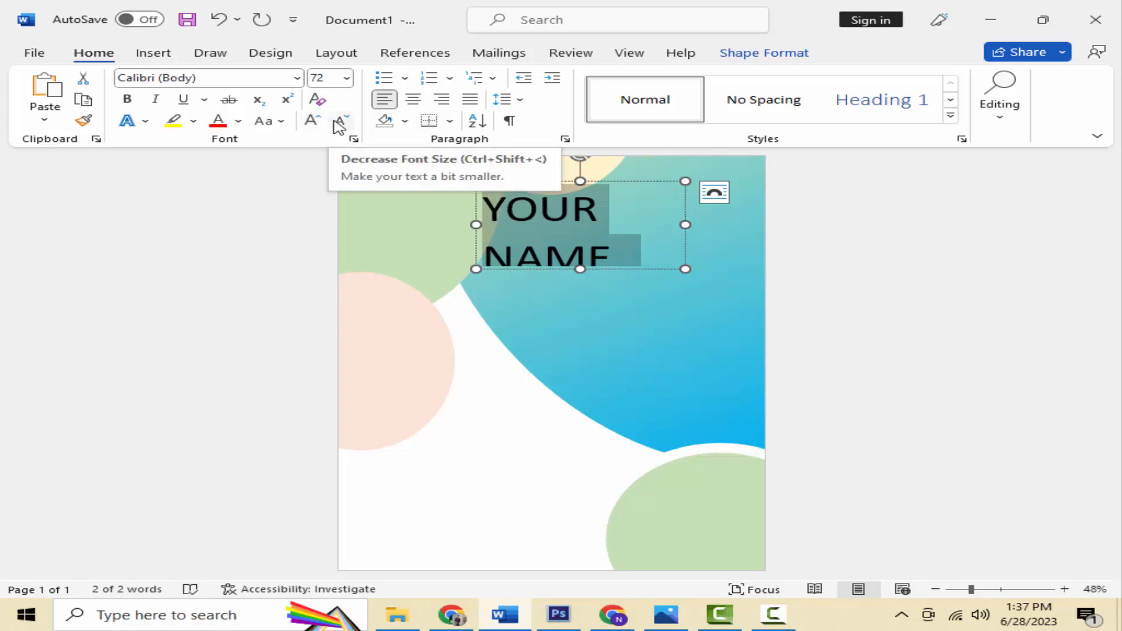
click(339, 124)
Step: Widen the name box, make YOUR NAME bold at 72 pt, and move the box left
click(314, 121)
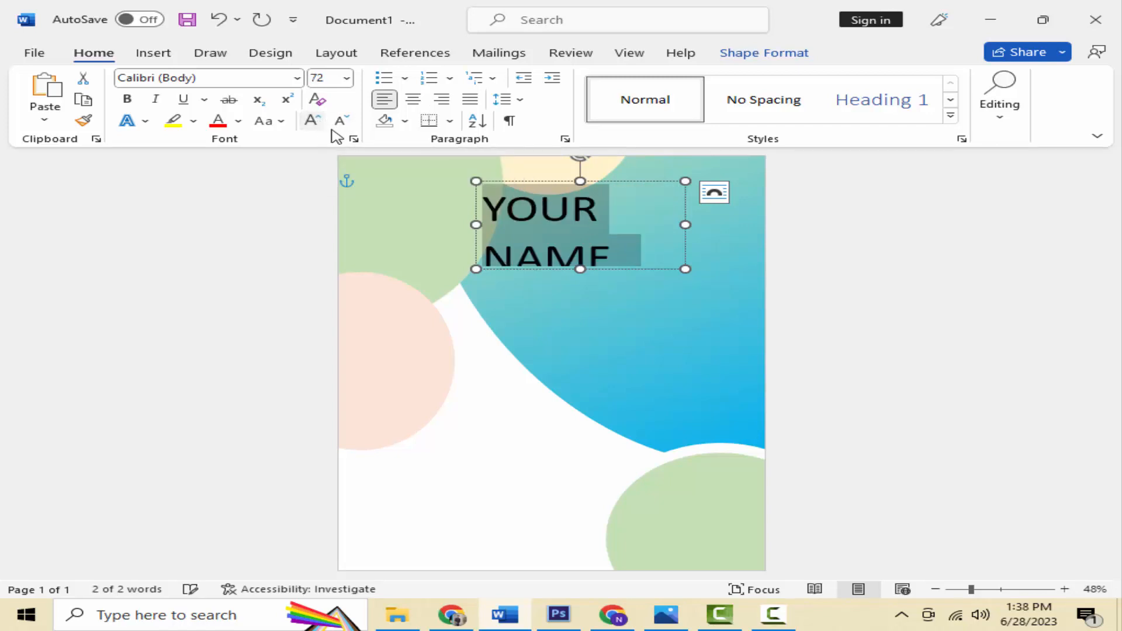
drag(695, 225, 792, 220)
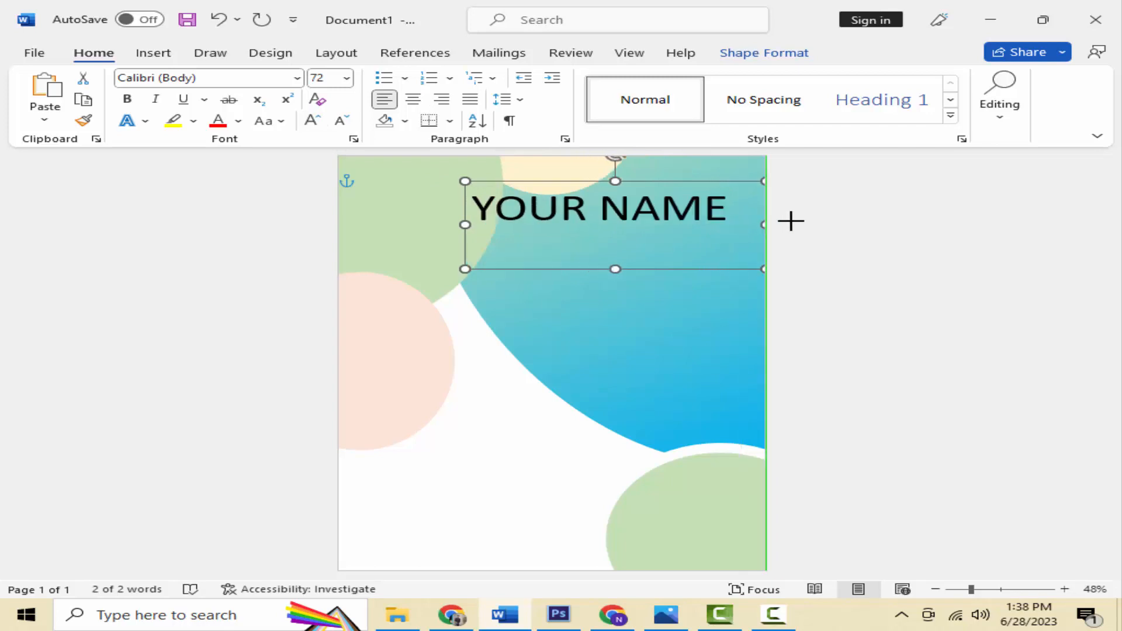
click(126, 98)
click(348, 124)
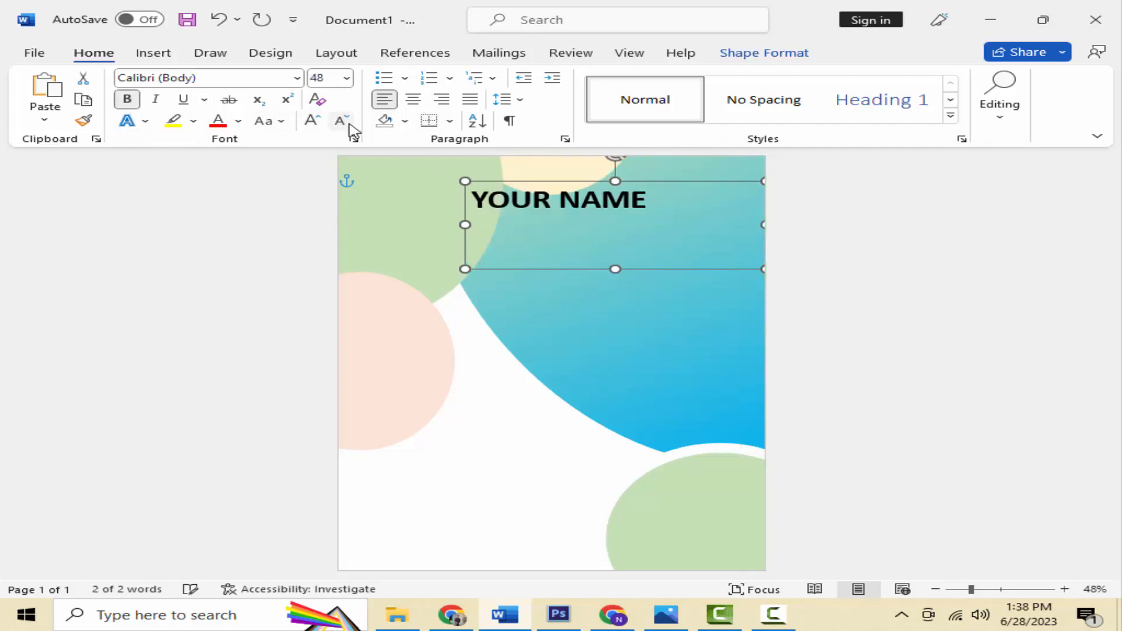
click(312, 120)
click(239, 120)
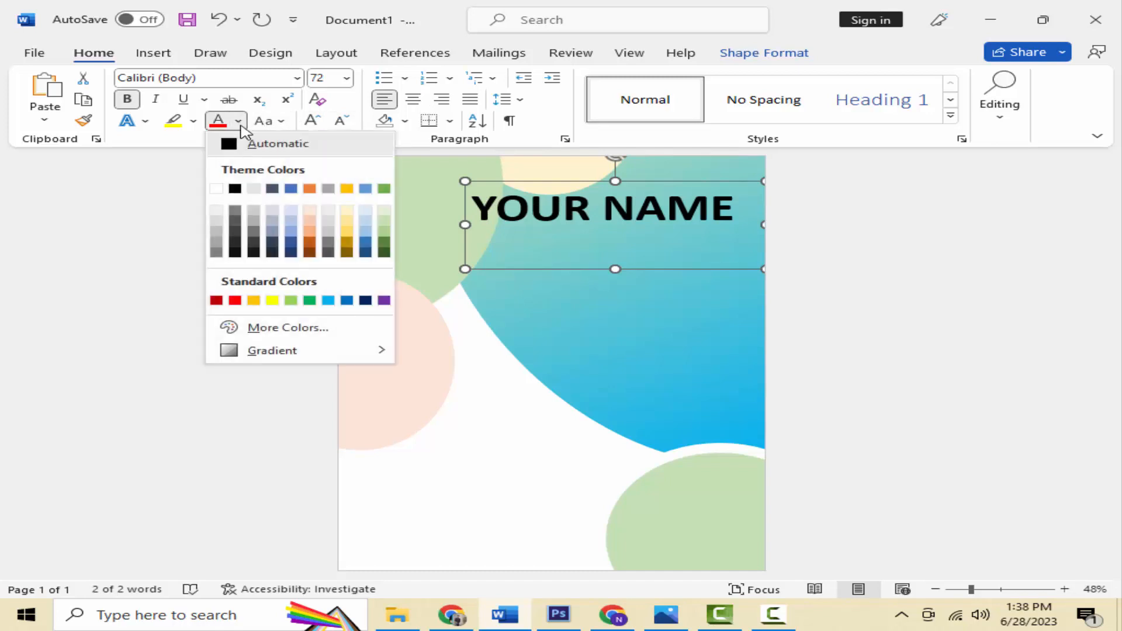
click(216, 188)
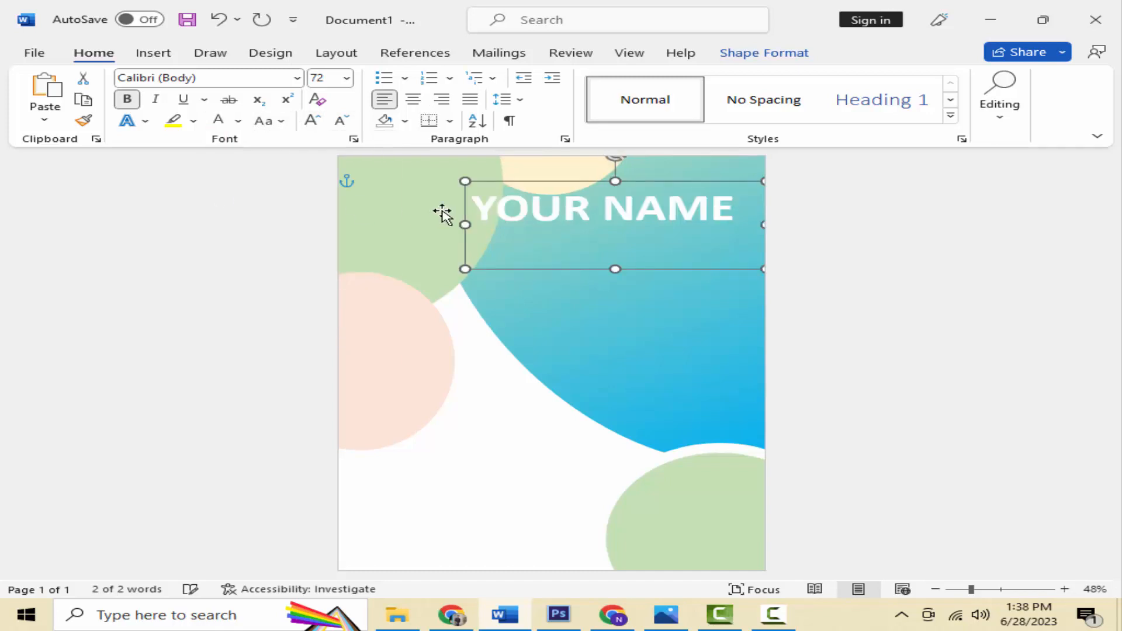
drag(511, 182, 390, 199)
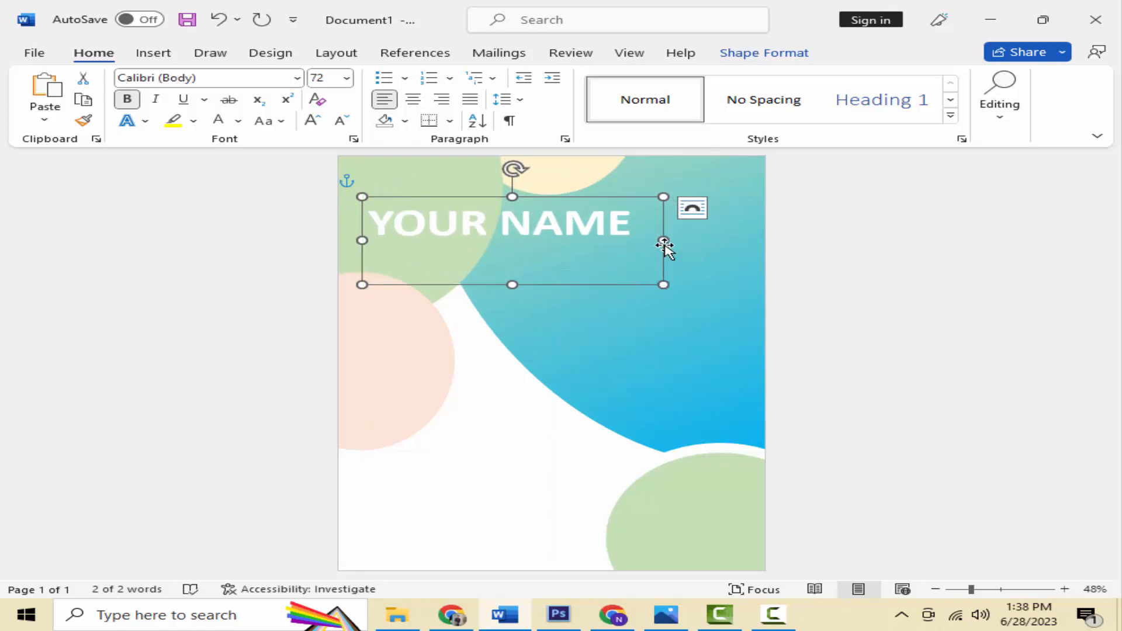
Step: Make YOUR NAME black at 48 pt and shrink the text box to fit it
triple_click(538, 239)
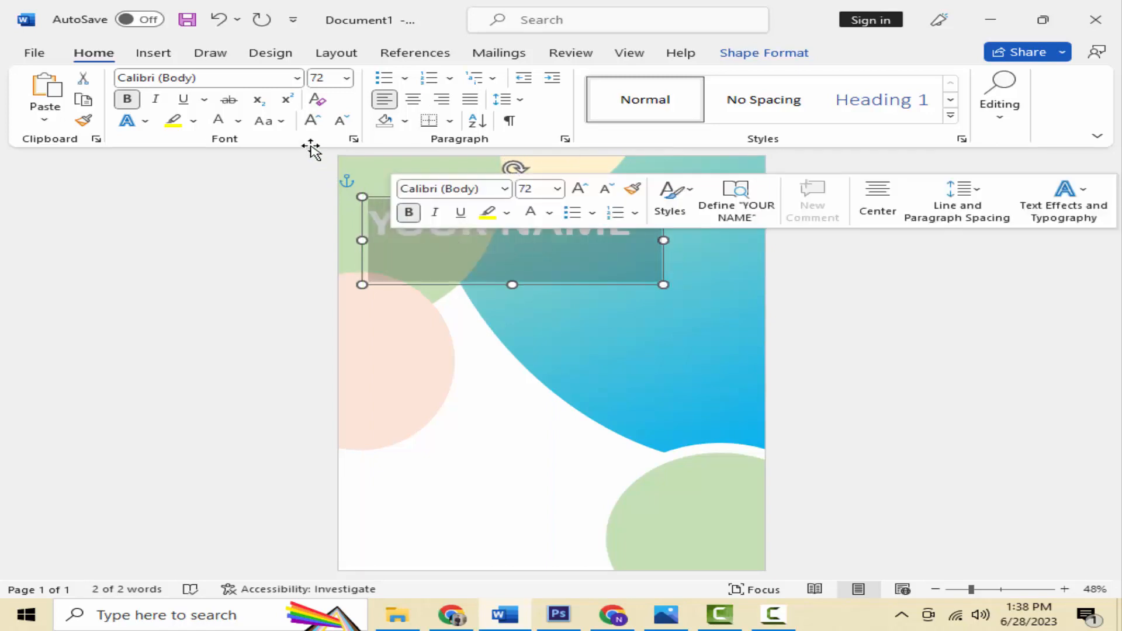
click(238, 121)
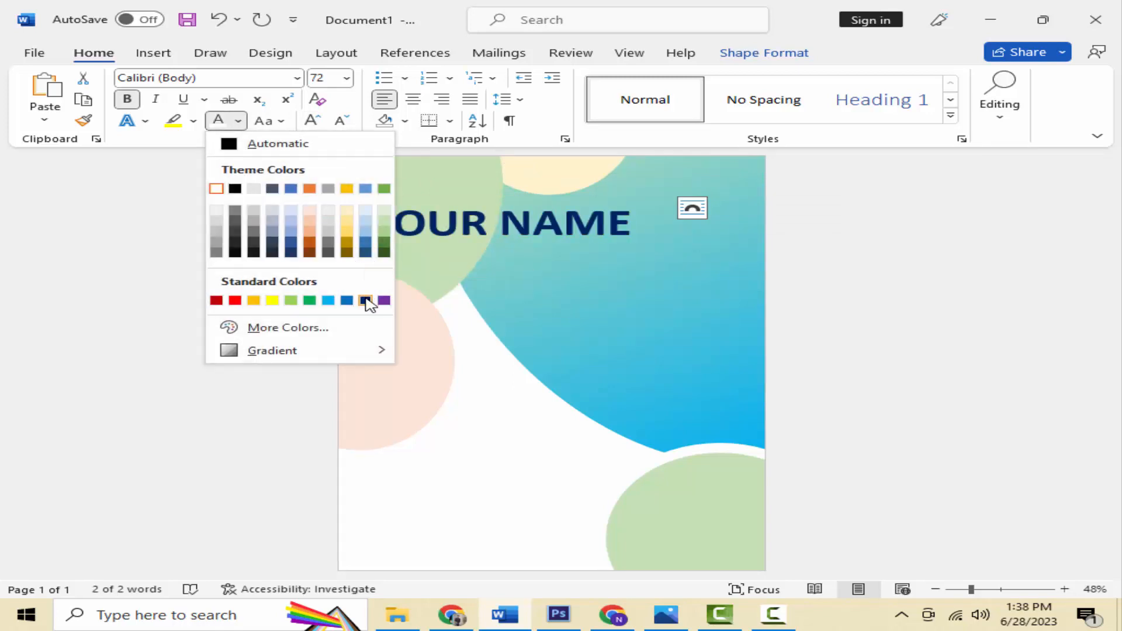
click(234, 255)
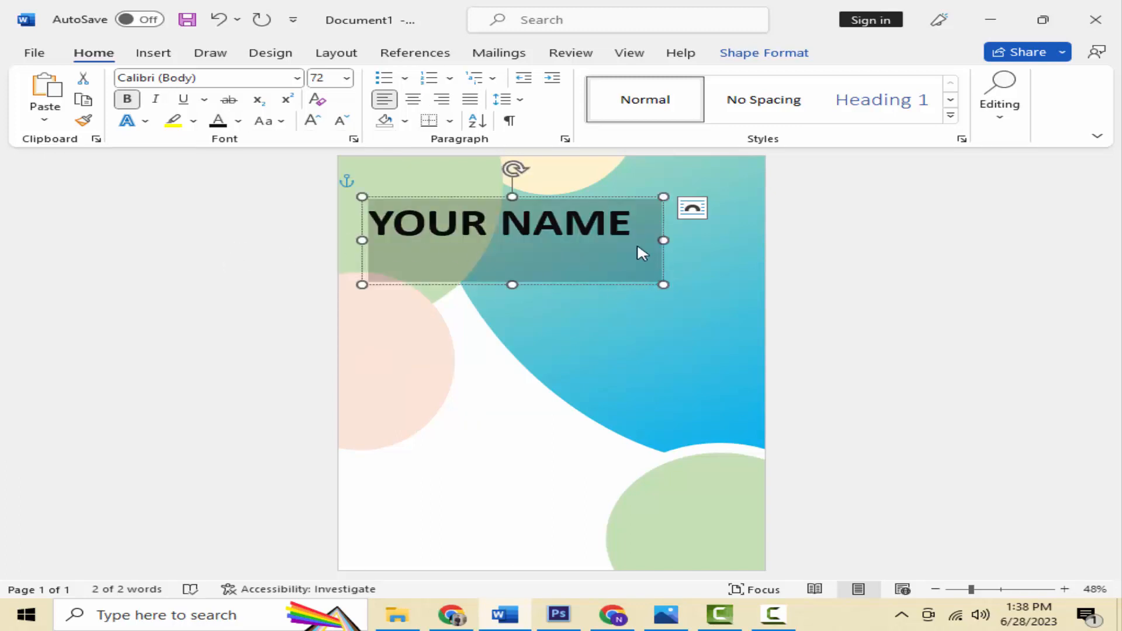
click(342, 121)
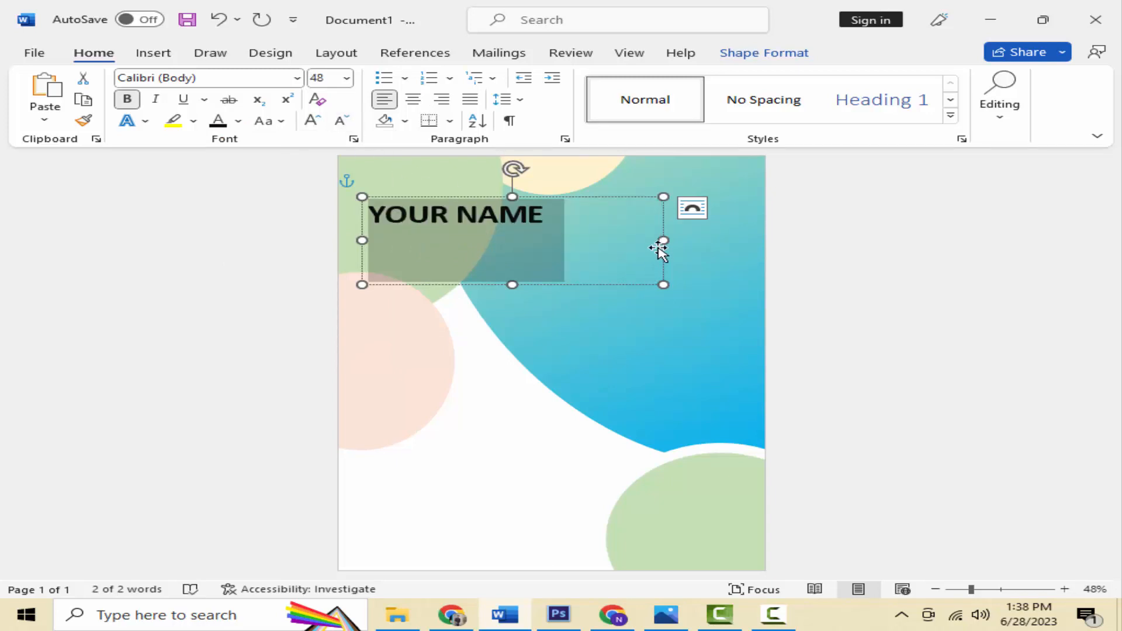
drag(650, 240, 552, 240)
drag(549, 285, 556, 240)
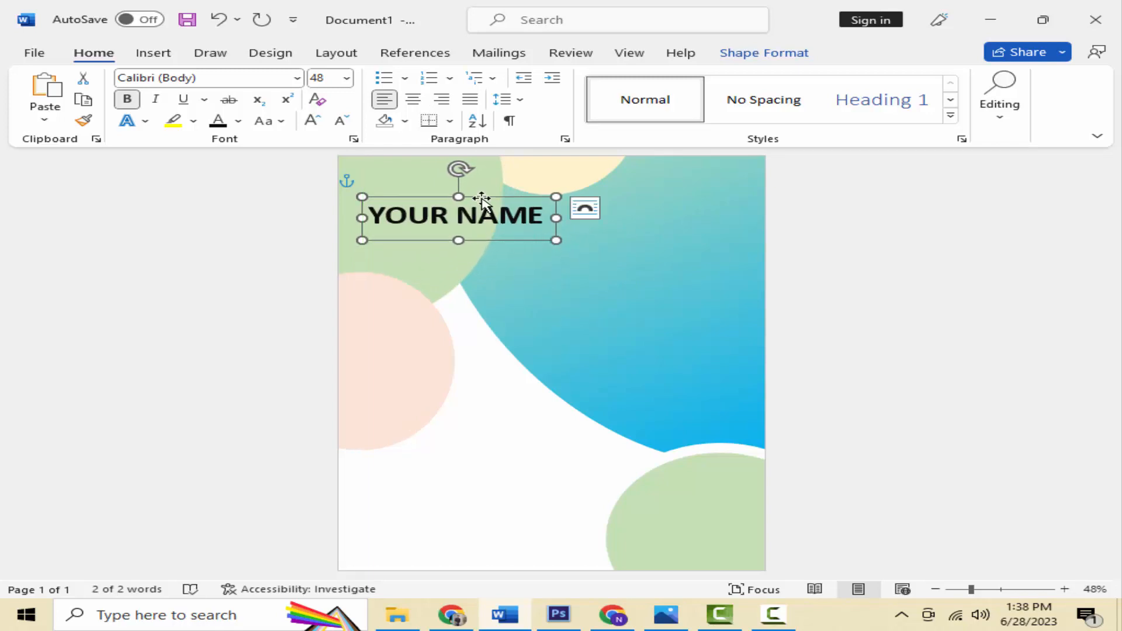
drag(485, 199, 485, 212)
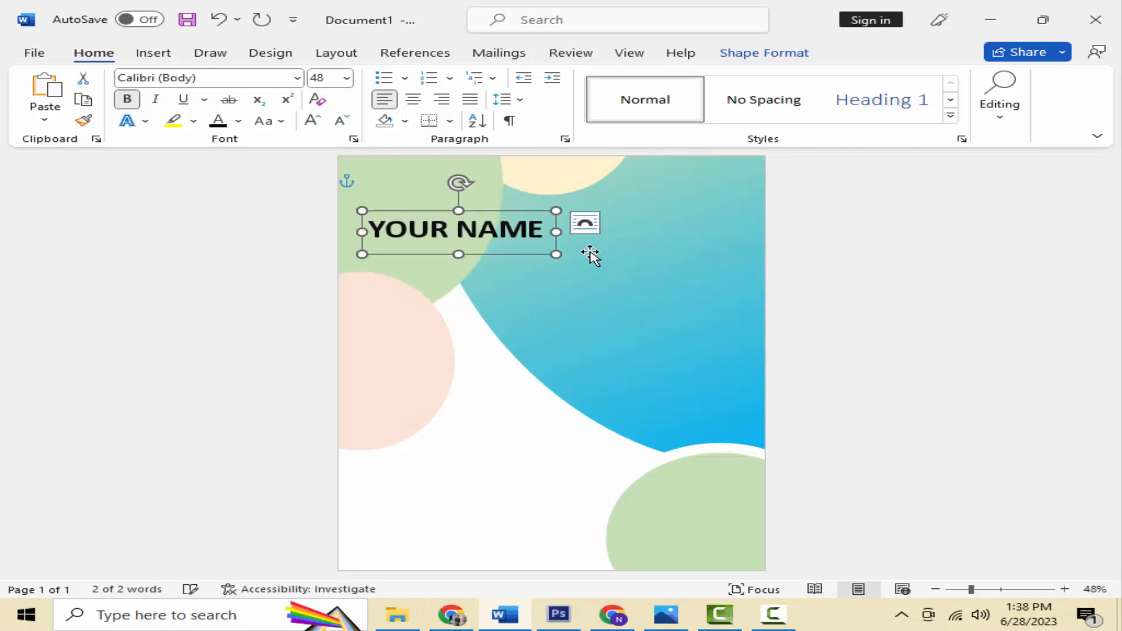
Step: Duplicate the YOUR NAME text box below the heading and type the WRITE YOUR DESTAIS details text
right_click(527, 258)
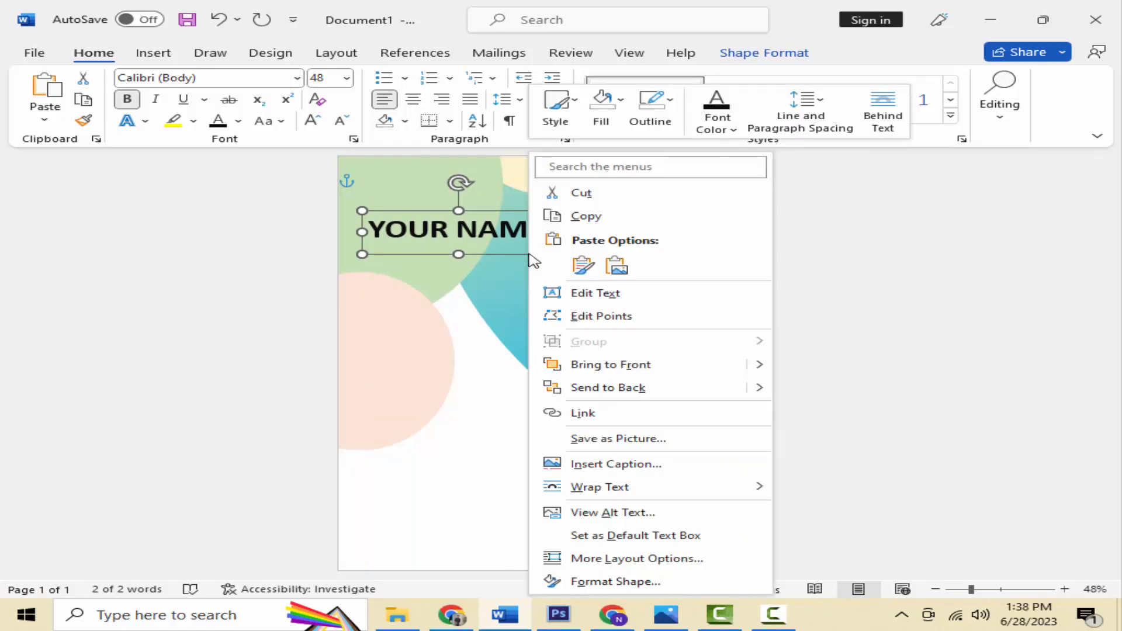
key(Escape)
right_click(501, 351)
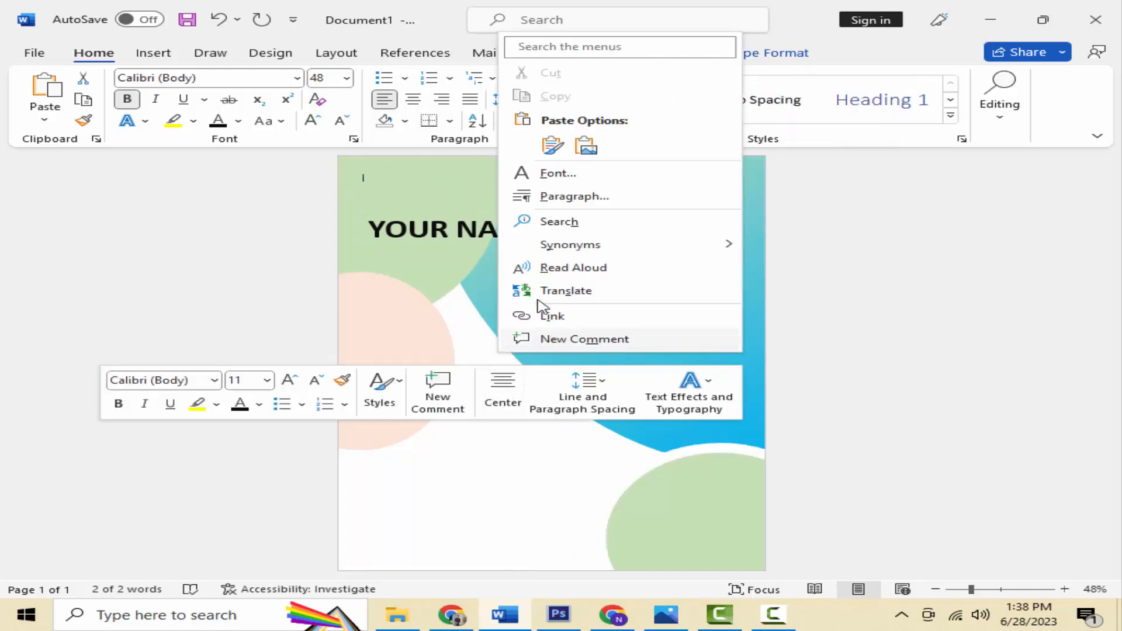
click(553, 145)
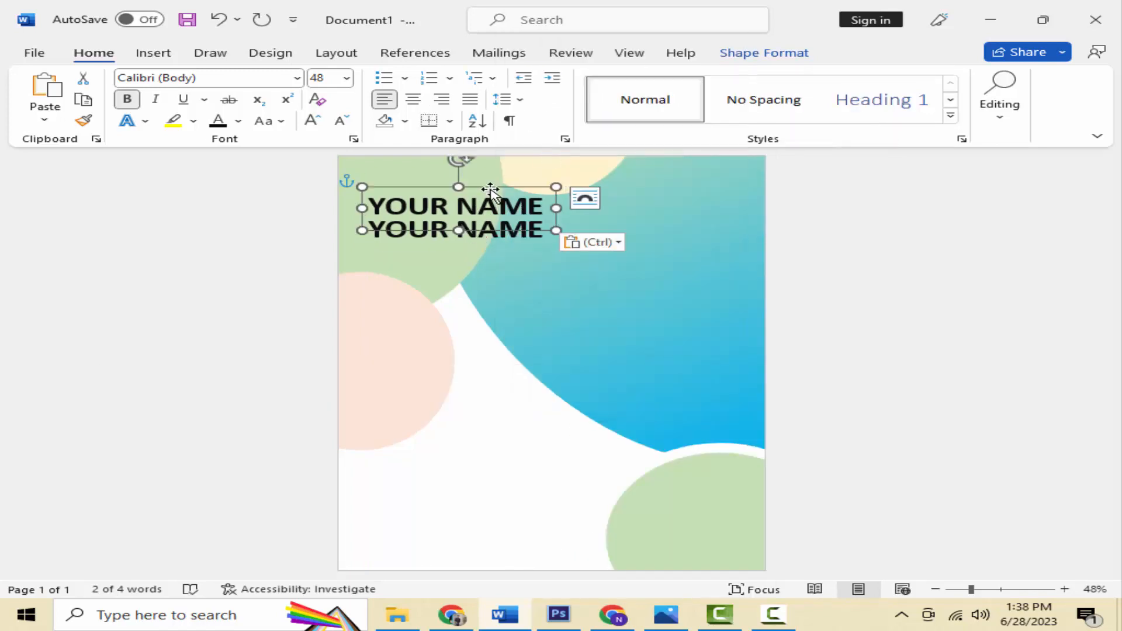
drag(493, 202, 491, 261)
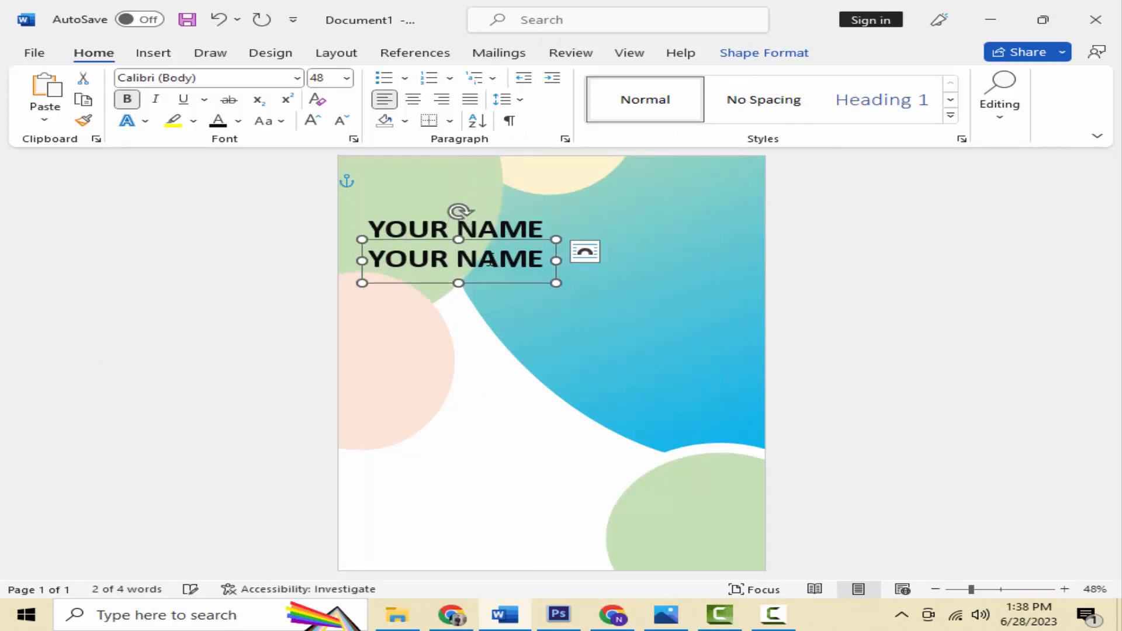
triple_click(489, 261)
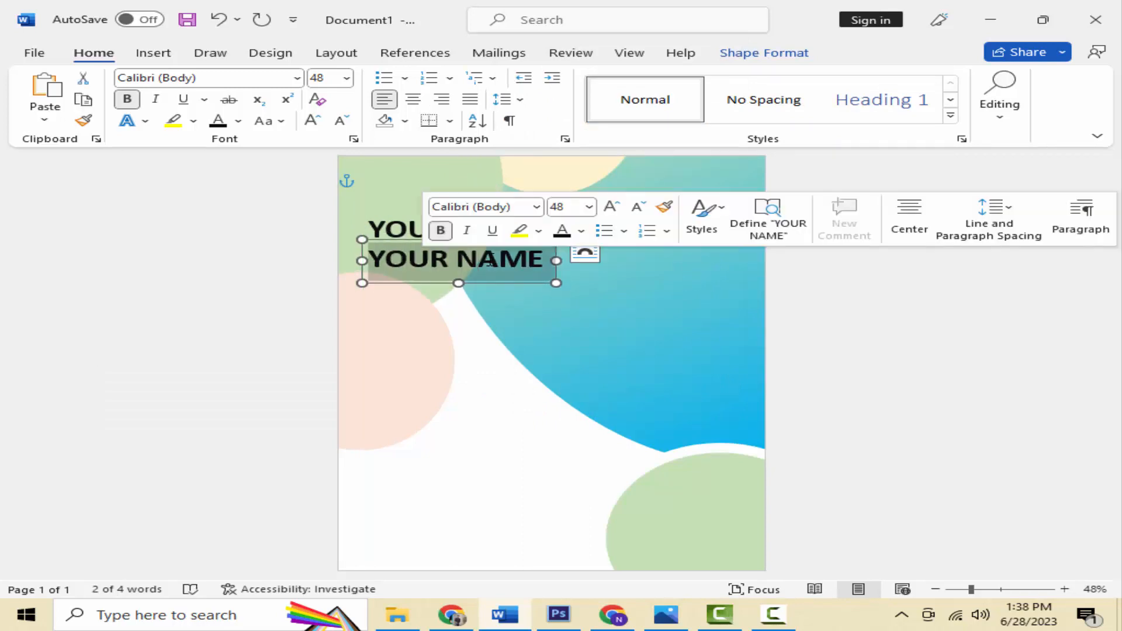
text(WRI)
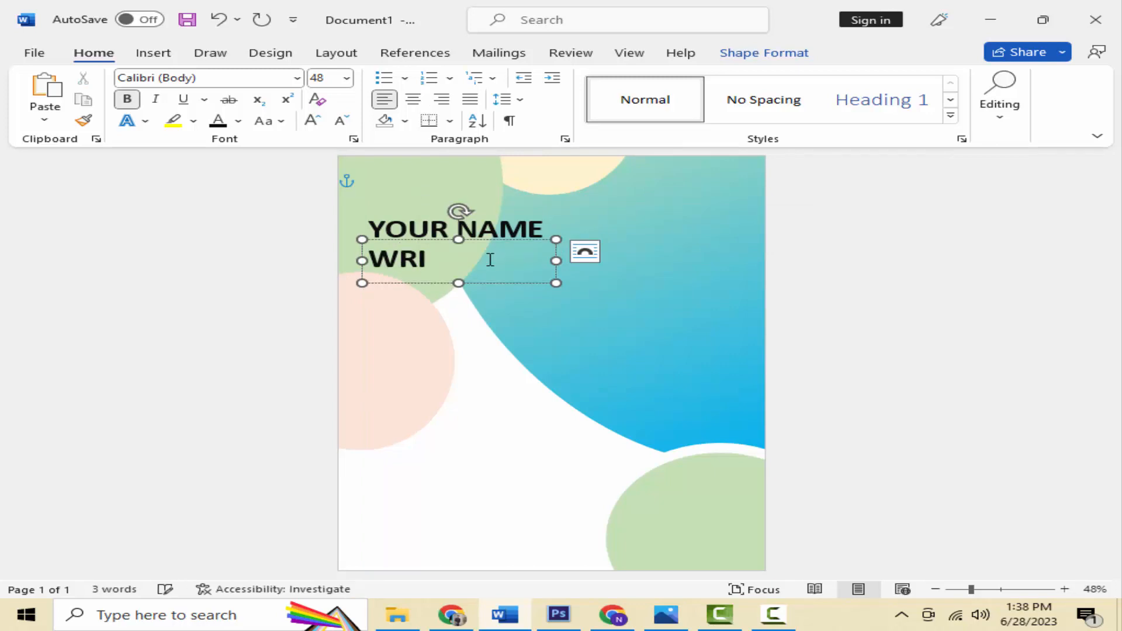
text(TE YOUR)
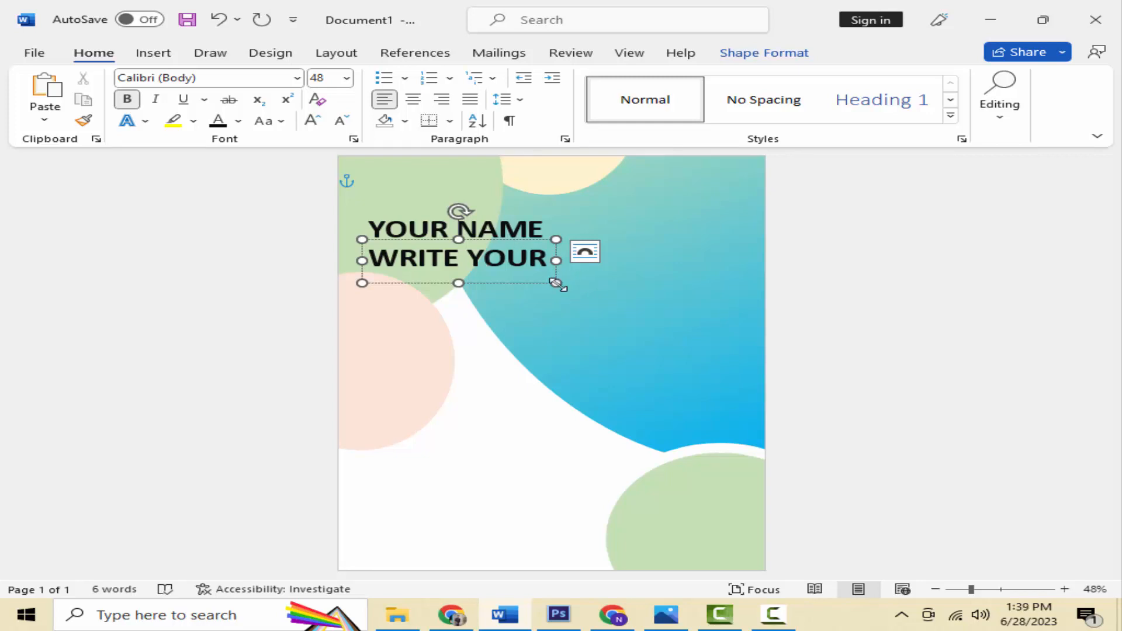
drag(556, 283, 585, 351)
Step: Make the details paragraph non-bold, shrink it to 22 pt and centre it
double_click(480, 292)
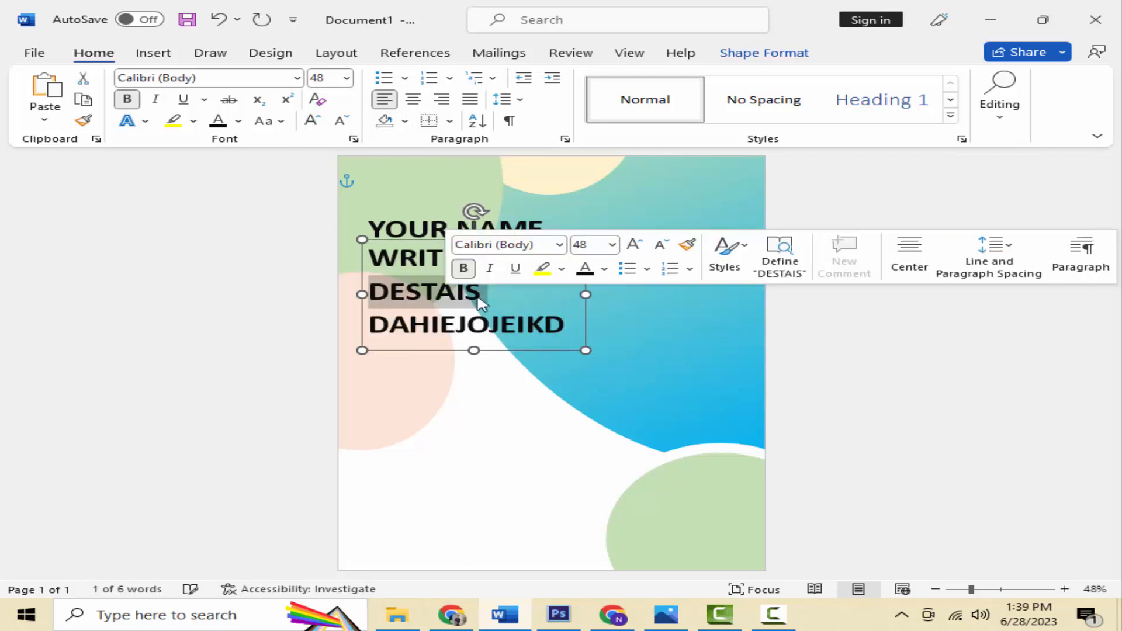
triple_click(477, 297)
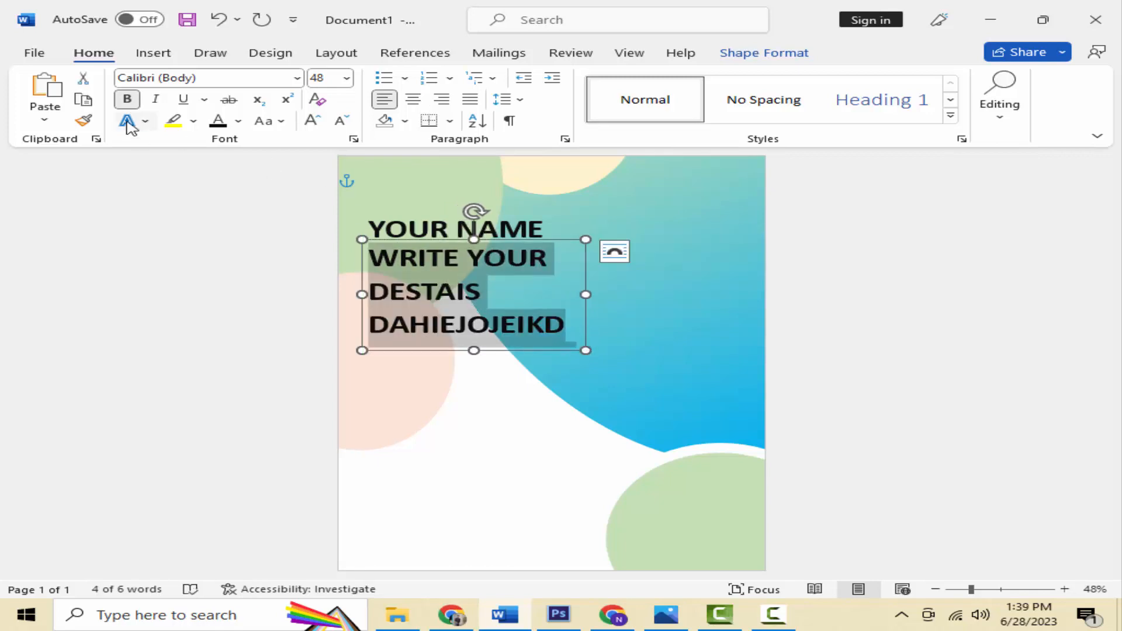
click(128, 99)
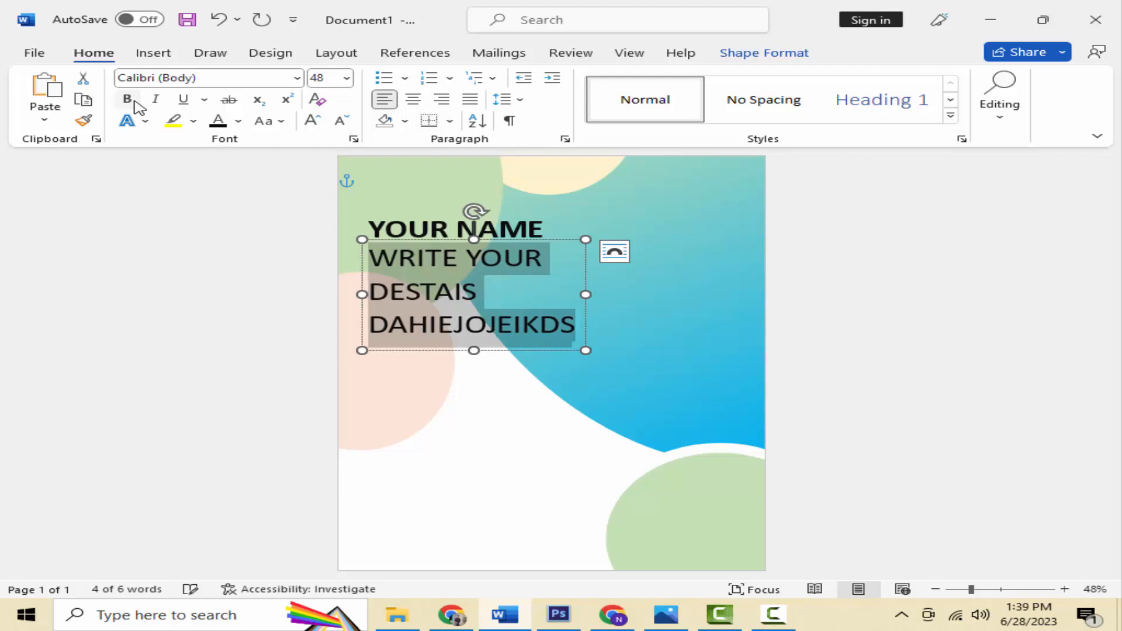
click(352, 124)
click(353, 123)
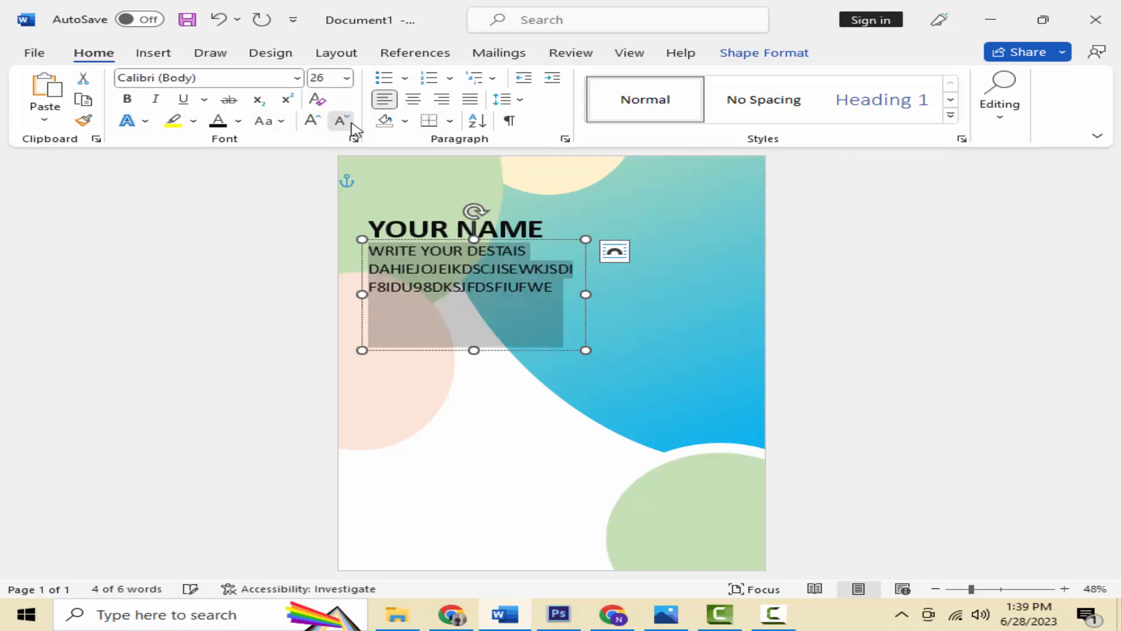
click(353, 123)
click(352, 124)
click(353, 124)
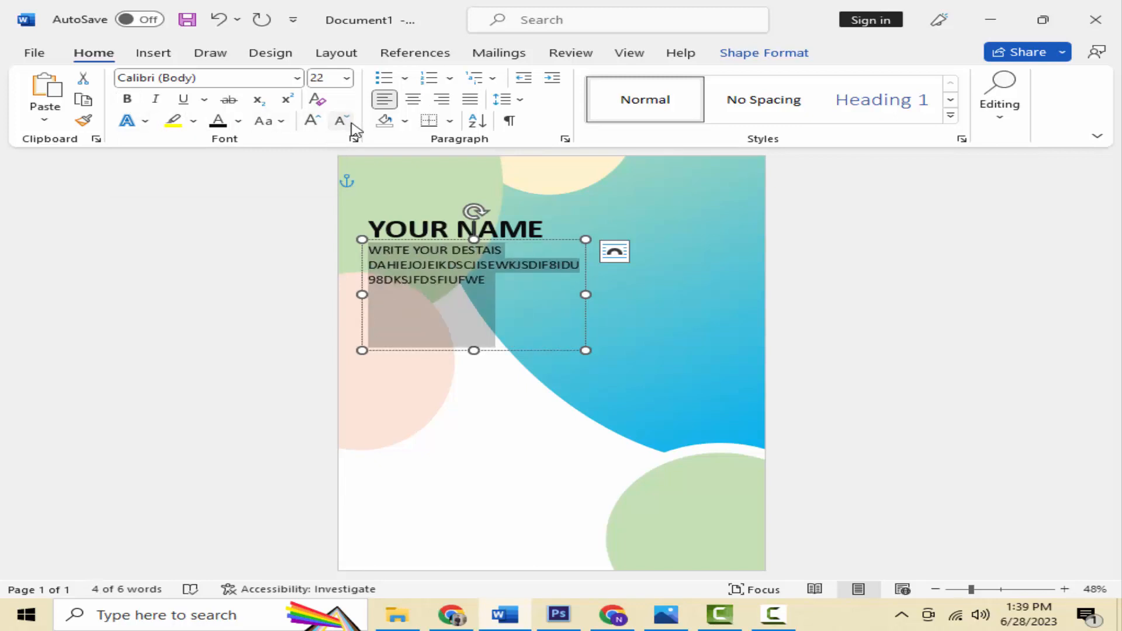
click(422, 101)
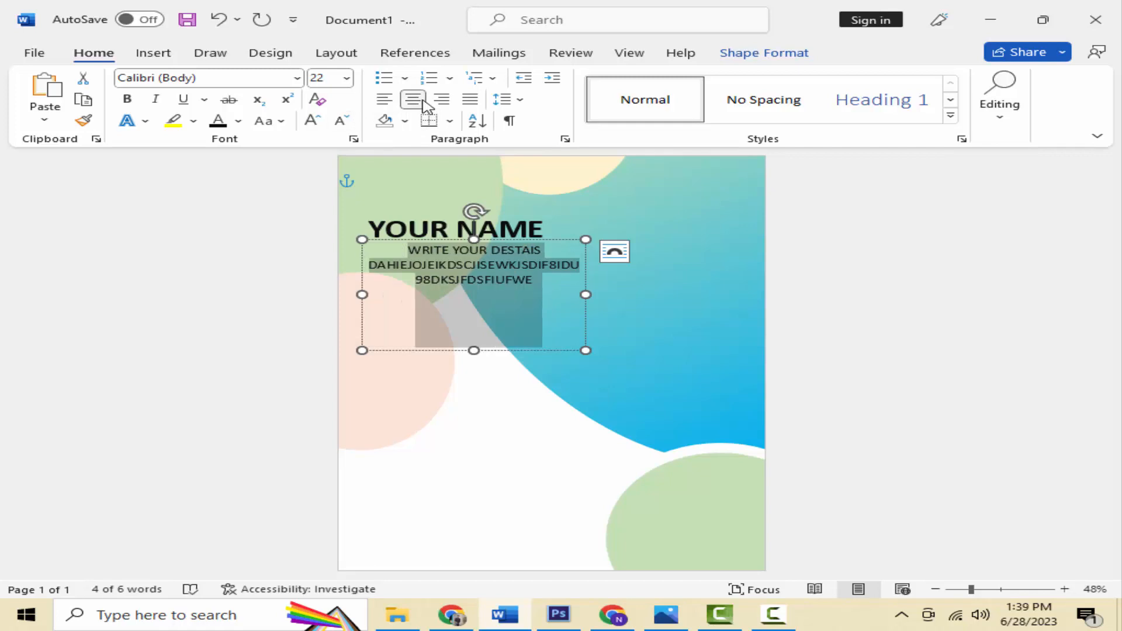
click(470, 101)
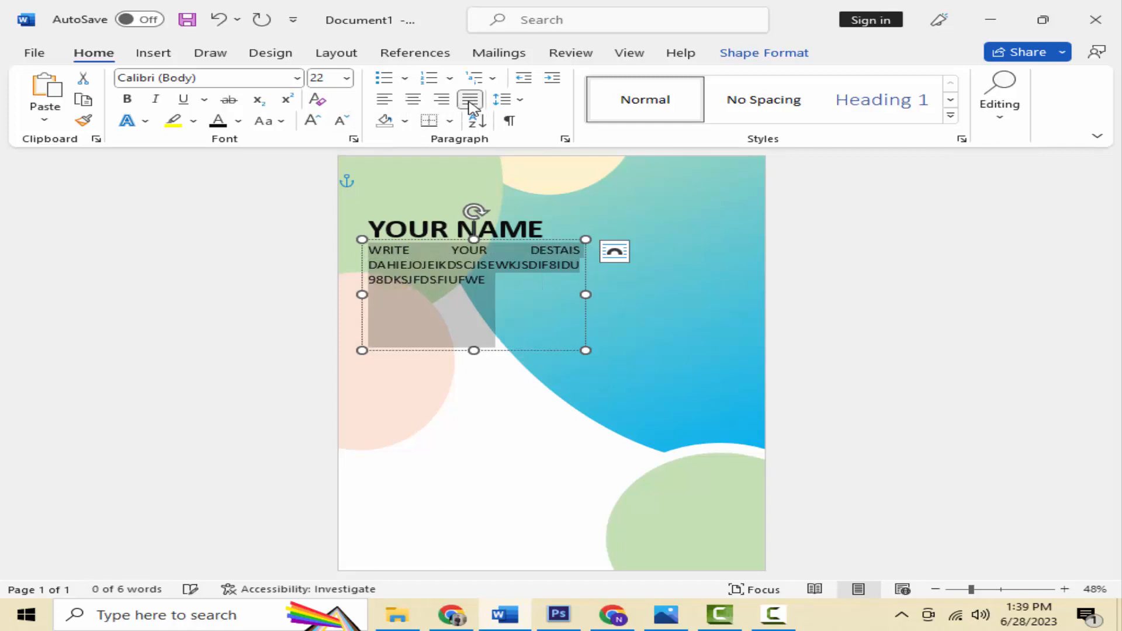
click(414, 101)
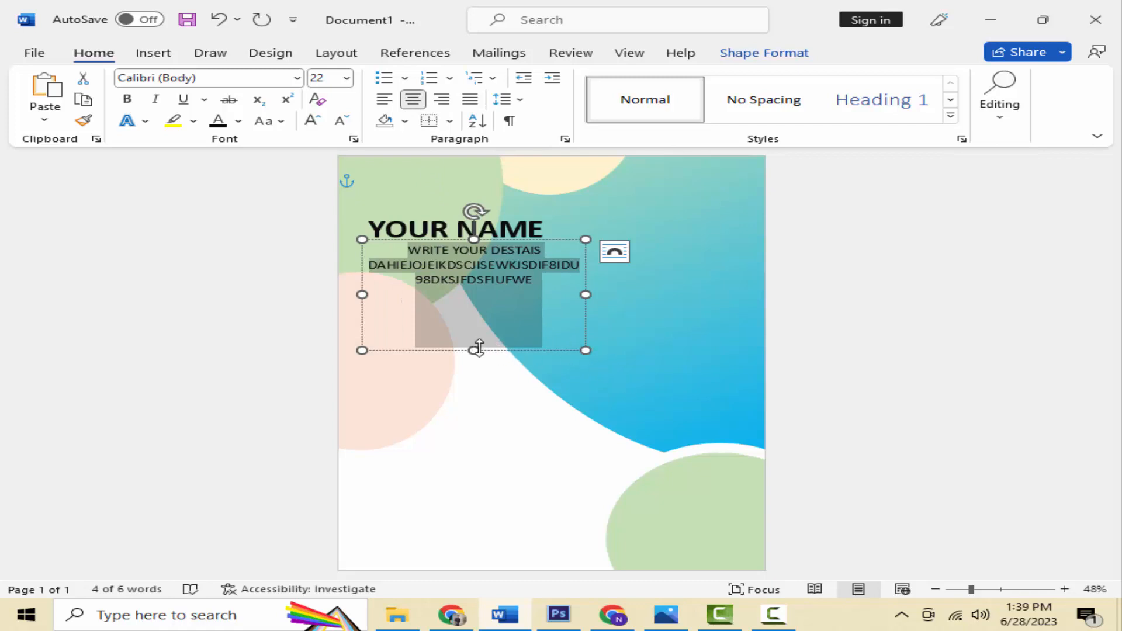
Step: Shorten and narrow the details box and position it under the heading
drag(478, 348, 474, 294)
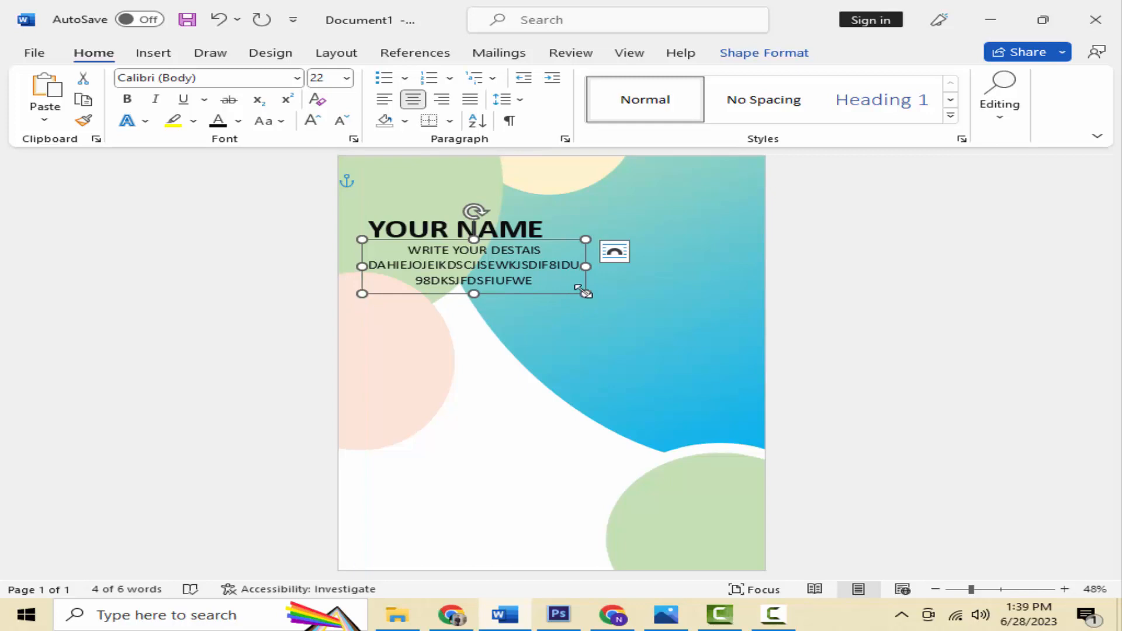
drag(585, 266, 511, 282)
drag(453, 244, 472, 245)
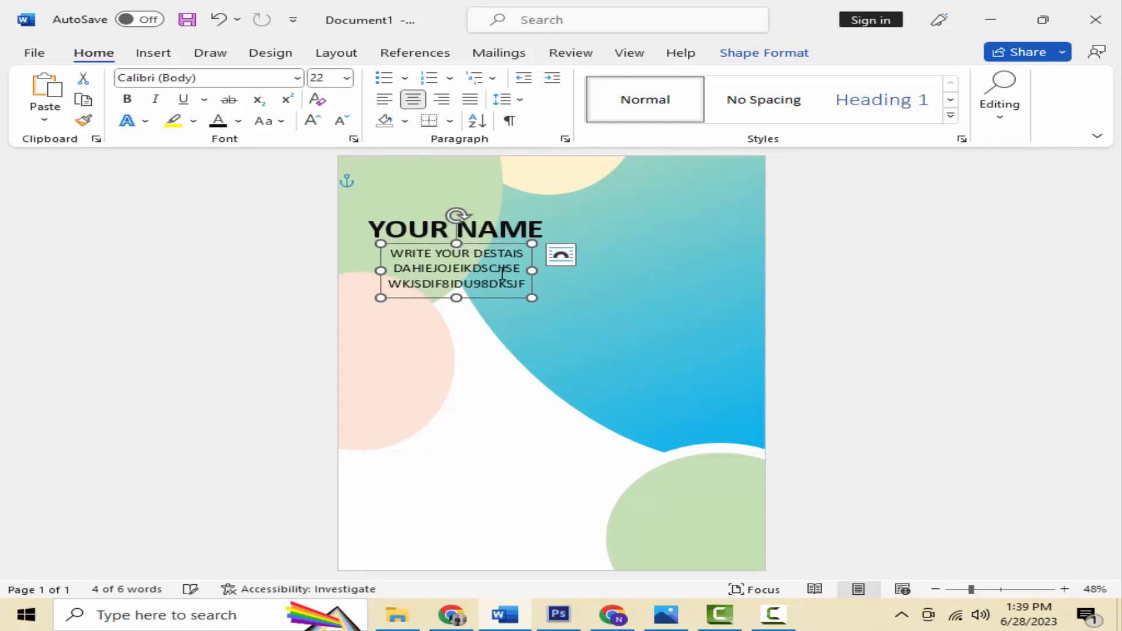
click(468, 473)
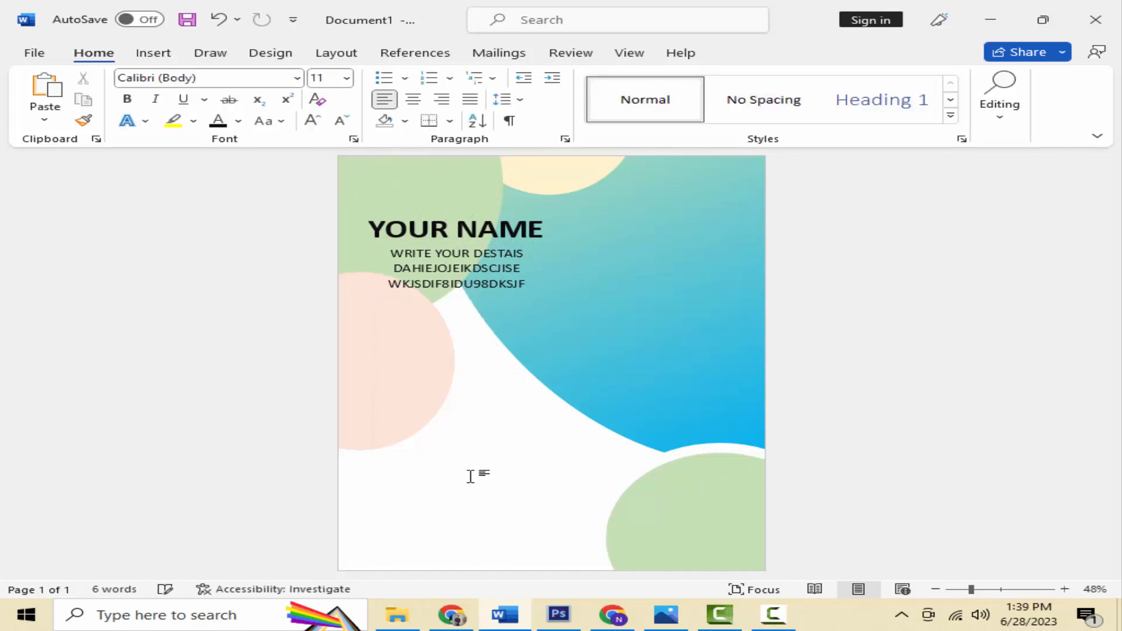
Step: Draw a blue oval at the page's upper right beside the name heading, nudged slightly upward
scroll(470, 476, down, 2)
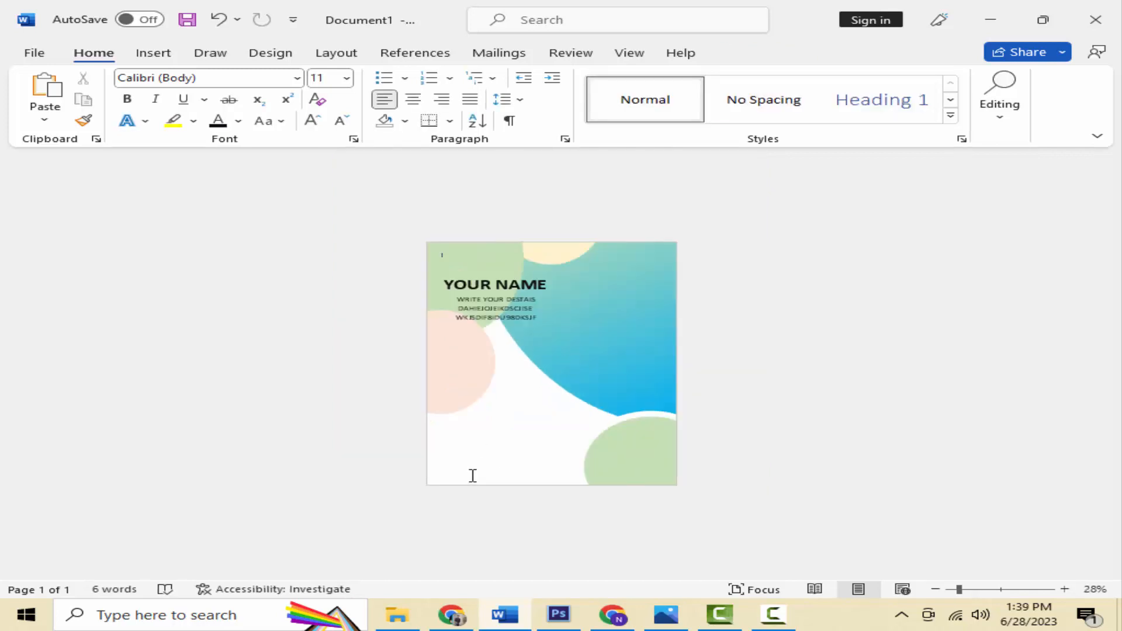
scroll(472, 476, up, 3)
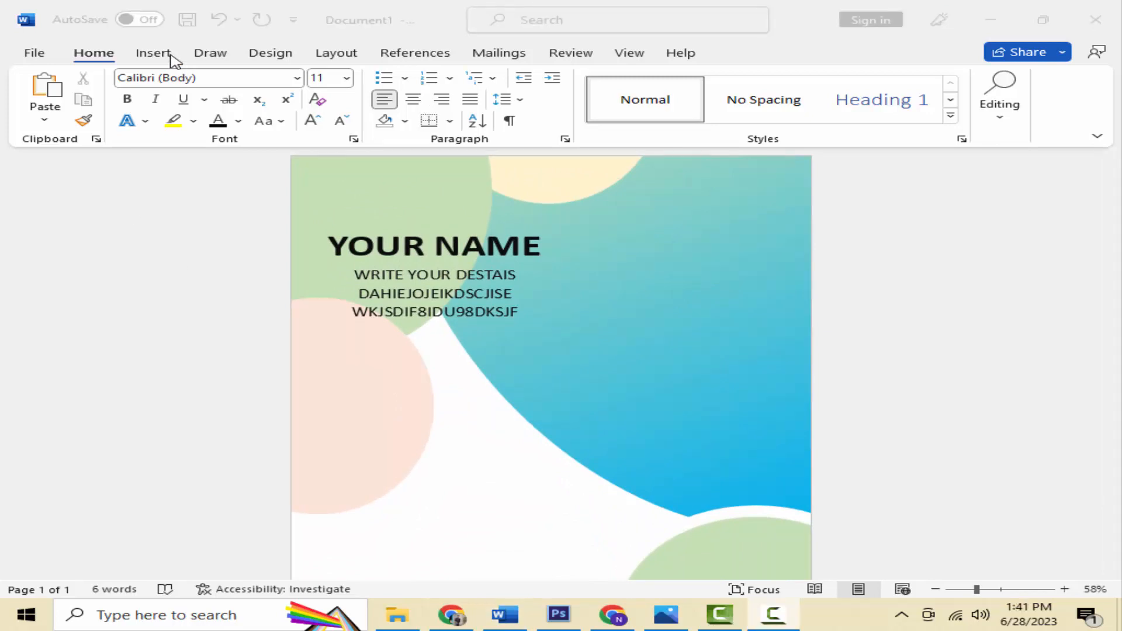
click(154, 53)
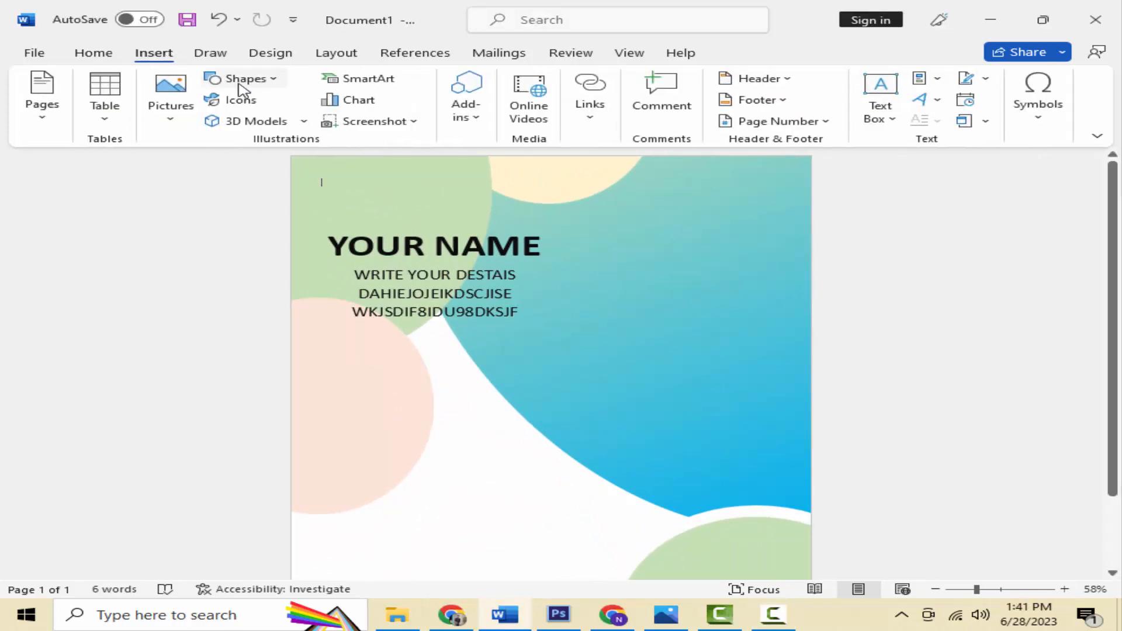
click(241, 79)
click(289, 123)
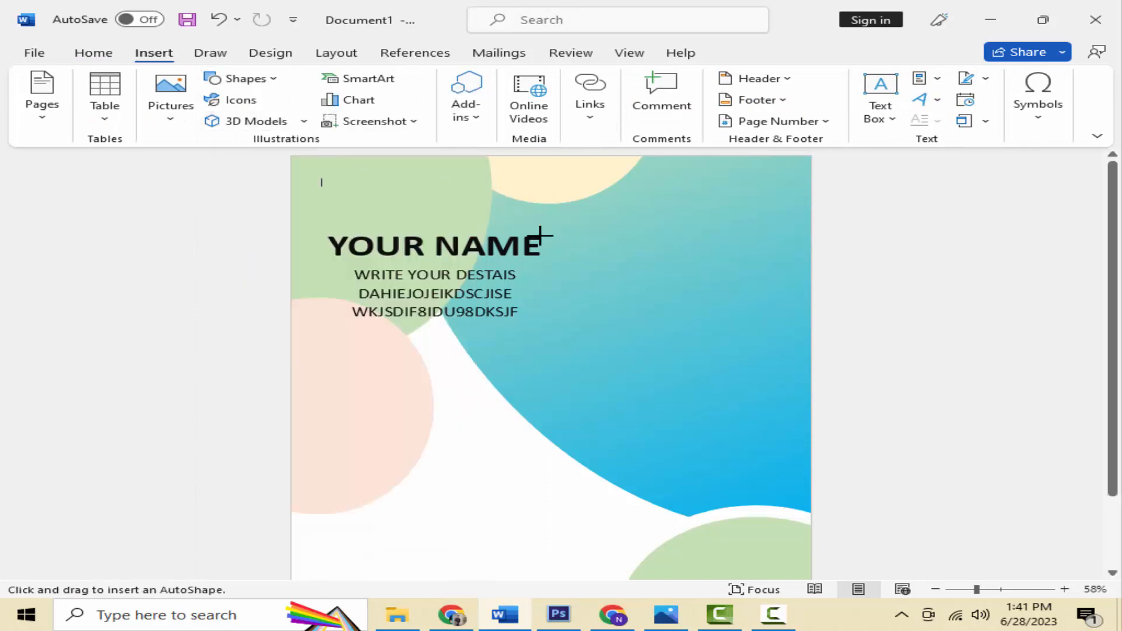
drag(622, 214, 769, 353)
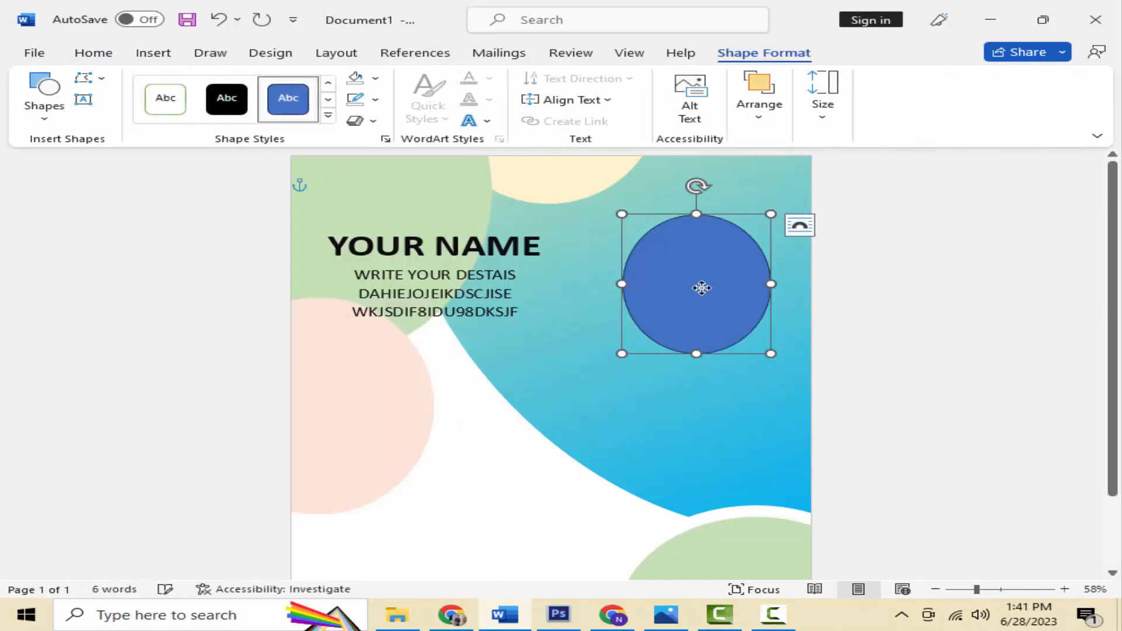
drag(699, 288, 697, 275)
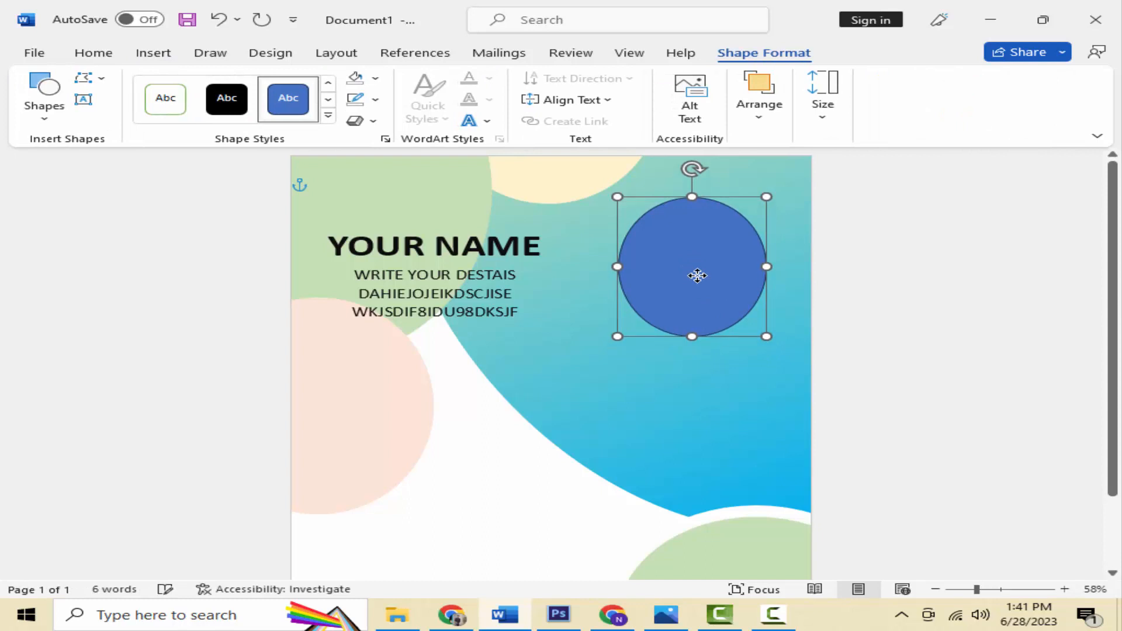
click(154, 59)
Step: Insert the istockphoto portrait picture from the Desktop
click(170, 100)
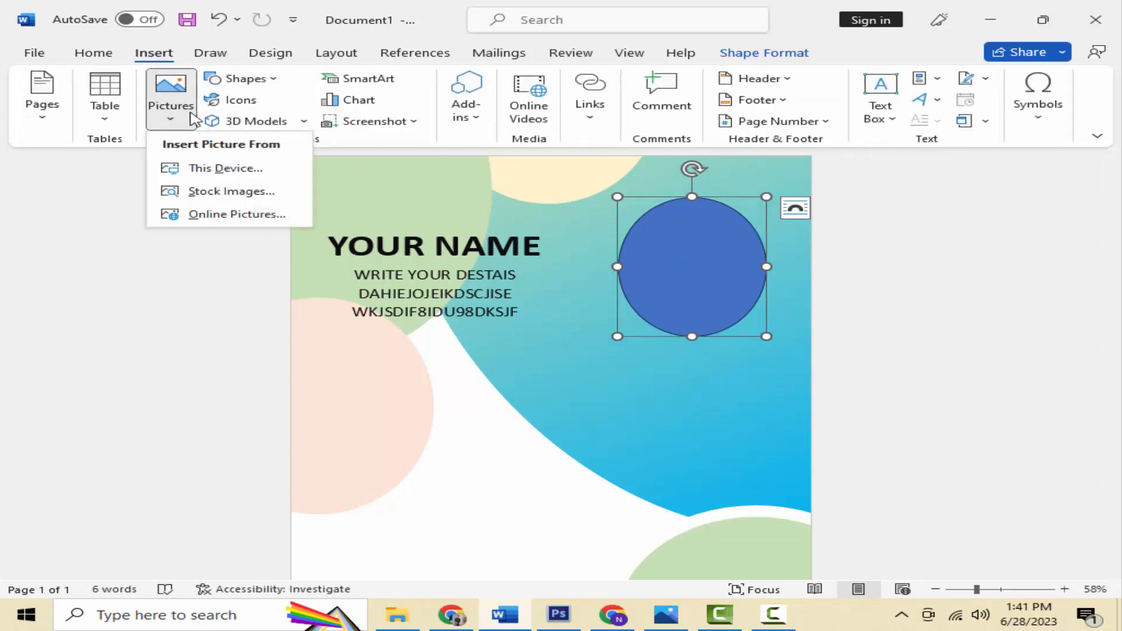
click(201, 167)
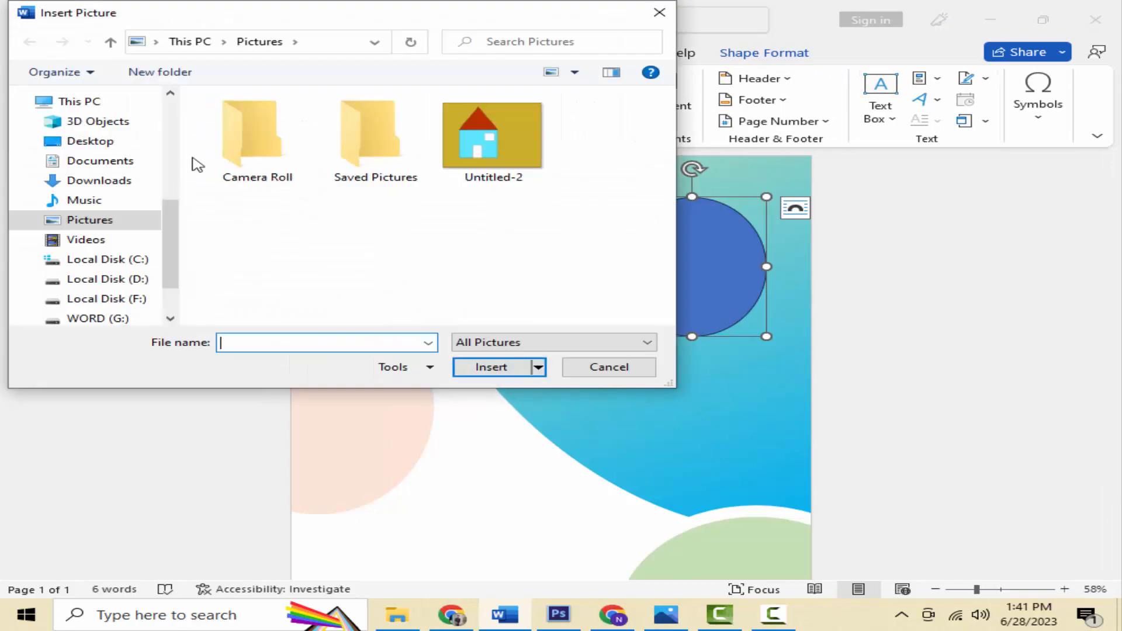
click(97, 142)
scroll(474, 219, down, 2)
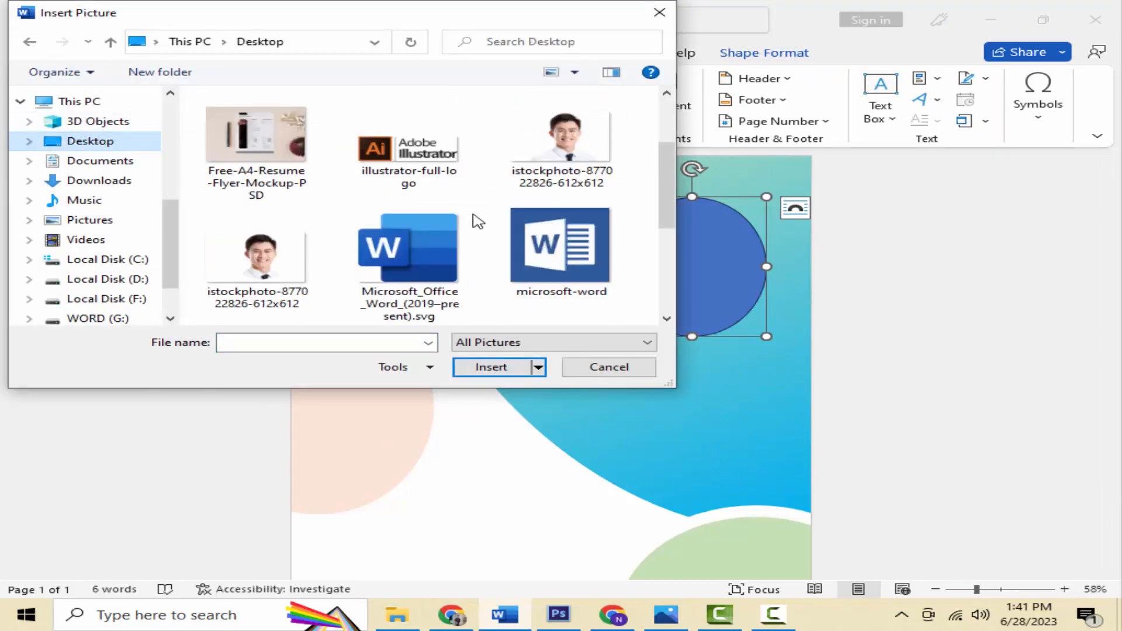
scroll(478, 221, down, 4)
scroll(350, 226, up, 3)
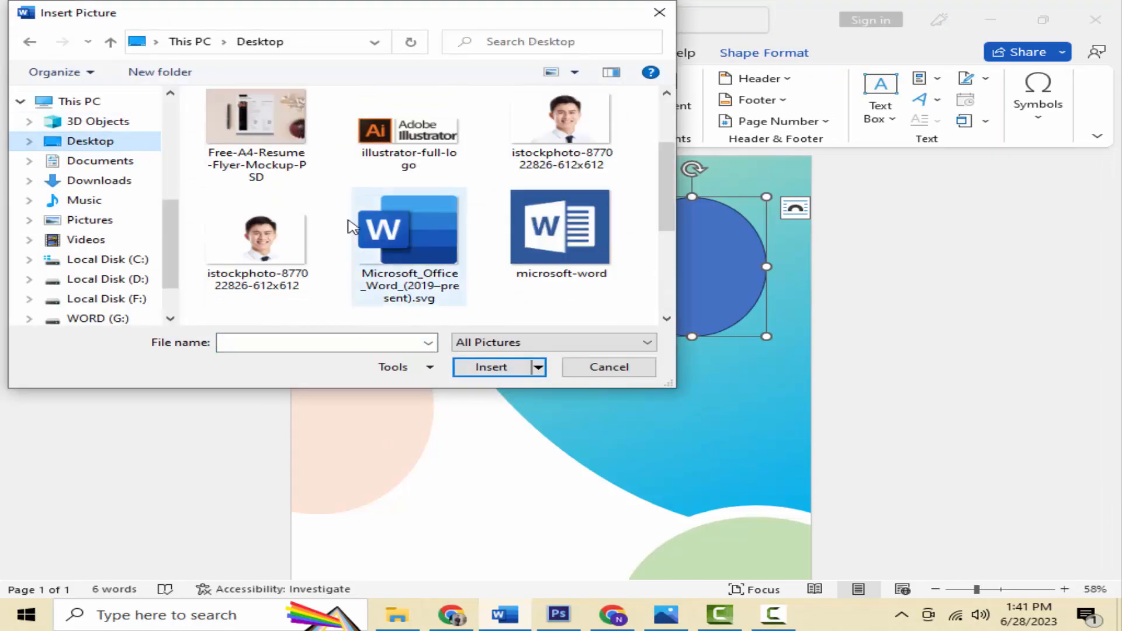
double_click(240, 242)
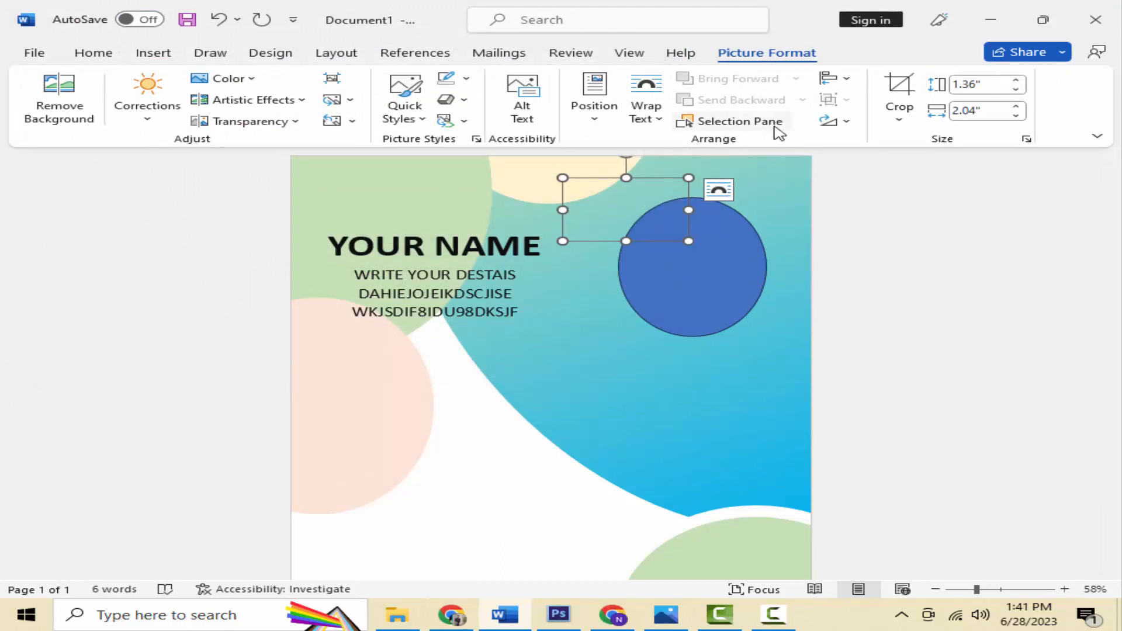
Step: Set the photo to In Front of Text, then enlarge and centre it over the blue oval
click(646, 113)
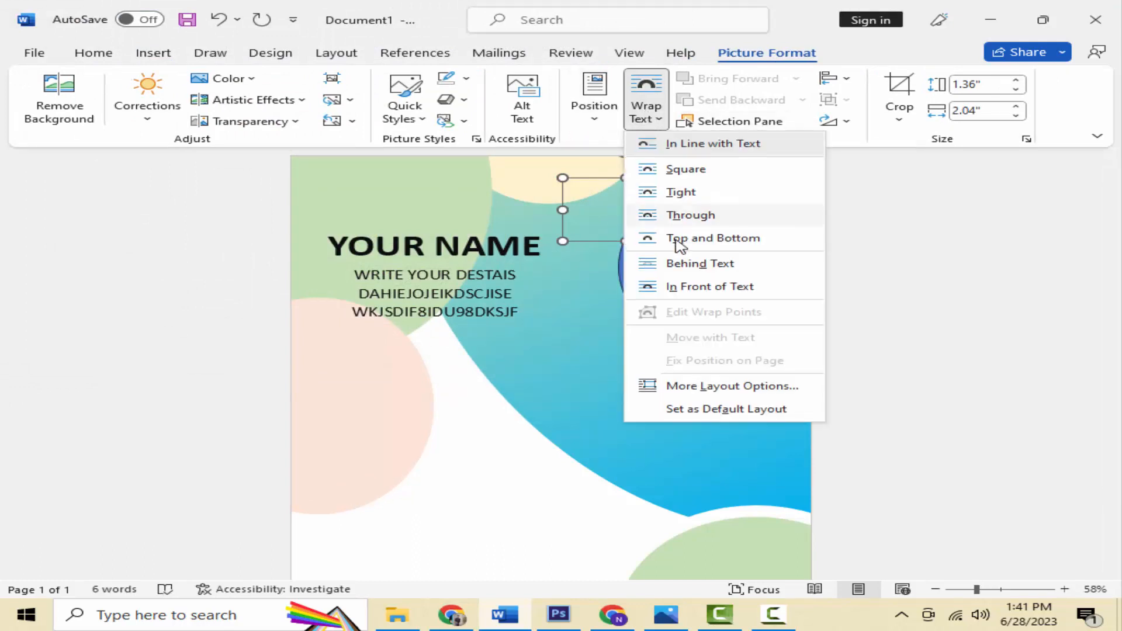
click(694, 288)
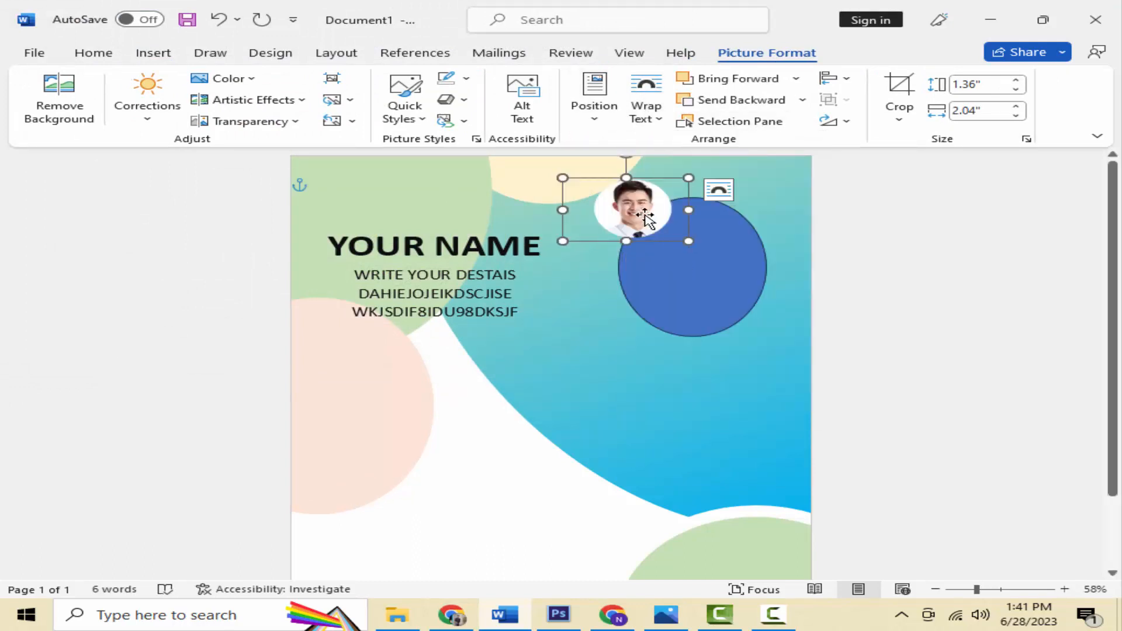
drag(653, 222, 775, 335)
drag(742, 293, 683, 269)
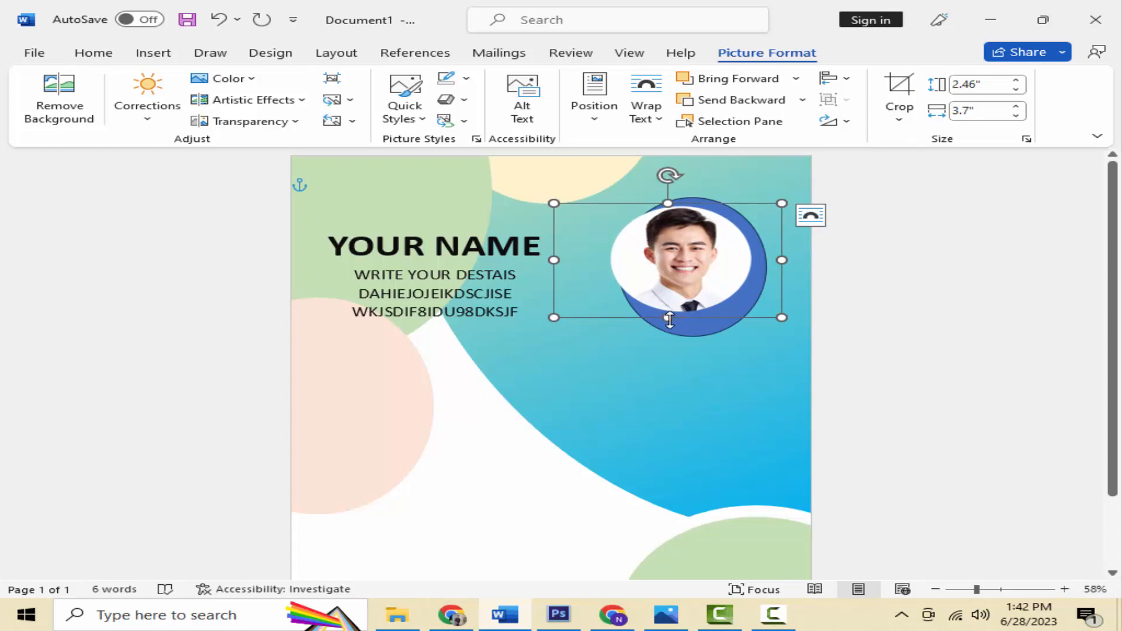
drag(666, 316, 671, 344)
drag(687, 294, 700, 288)
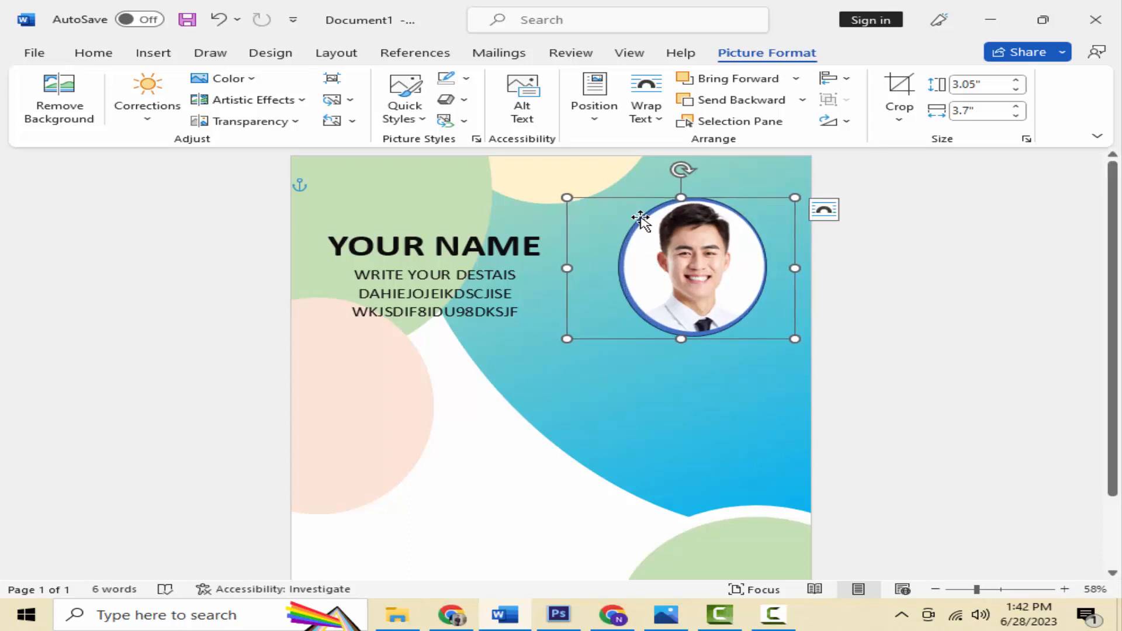
click(639, 170)
click(695, 231)
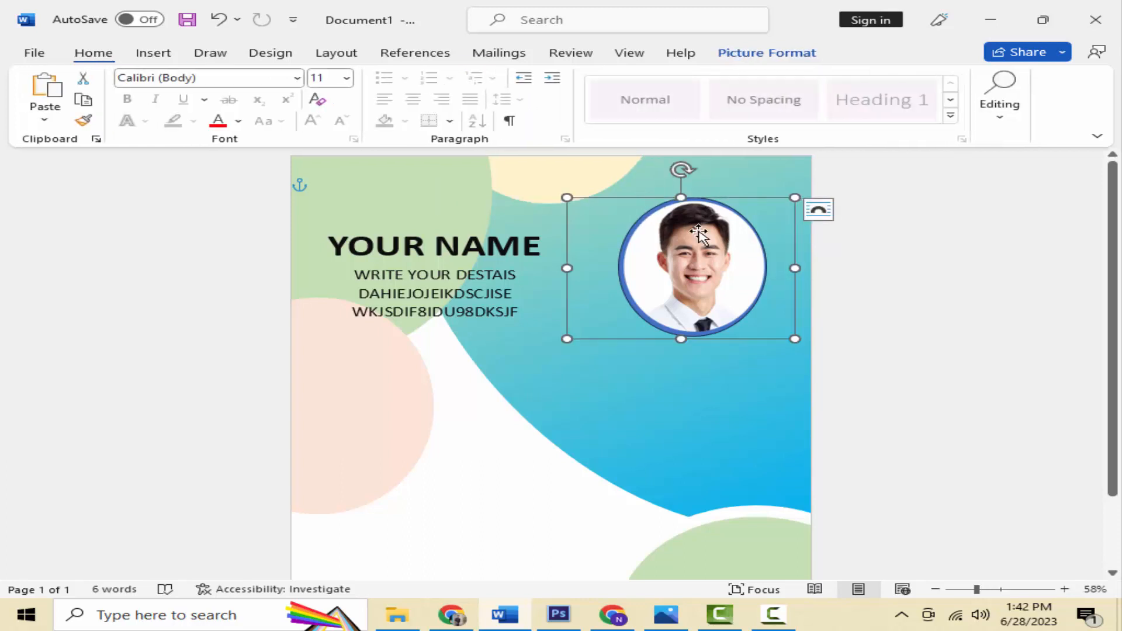
Step: Give the circle behind the photo a white fill and white outline, then move the photo back onto it
click(491, 486)
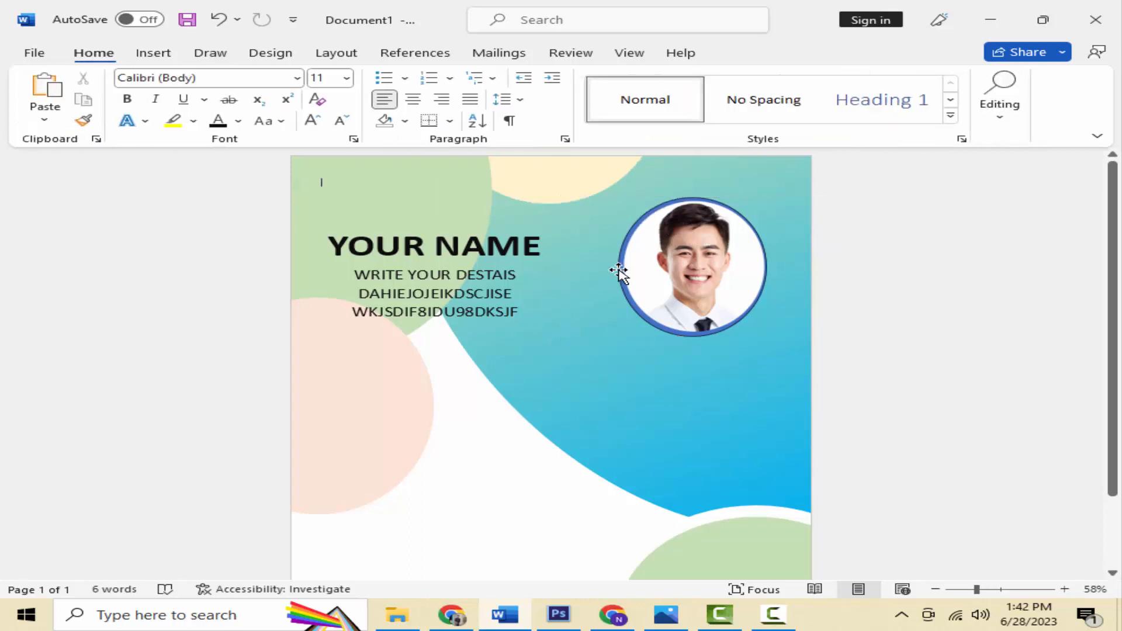
click(621, 234)
drag(566, 400, 553, 417)
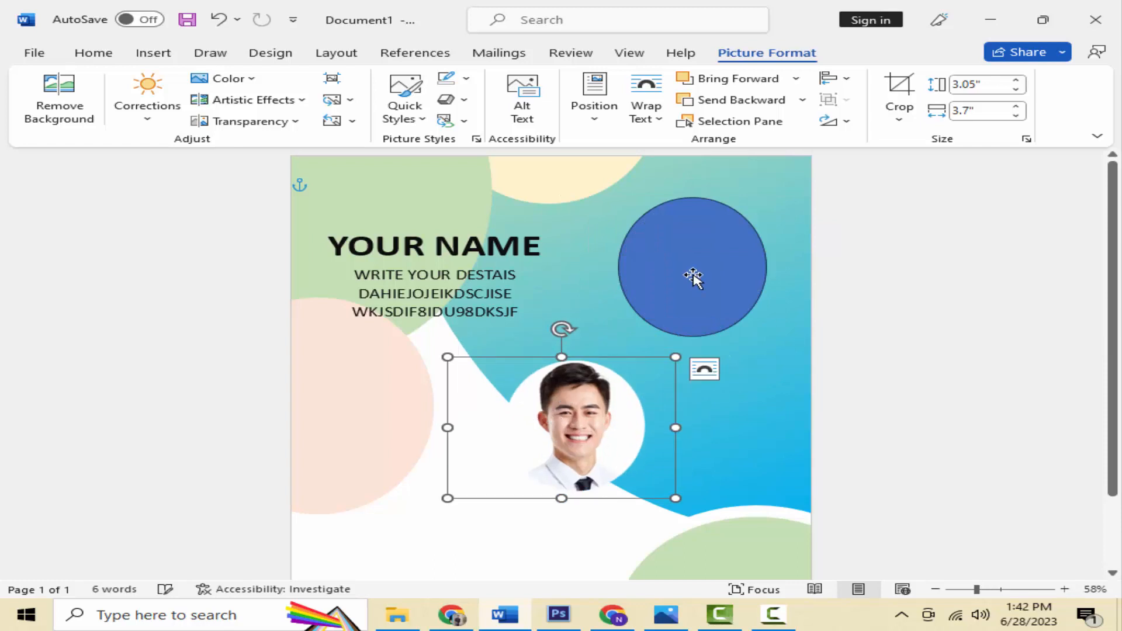
click(692, 278)
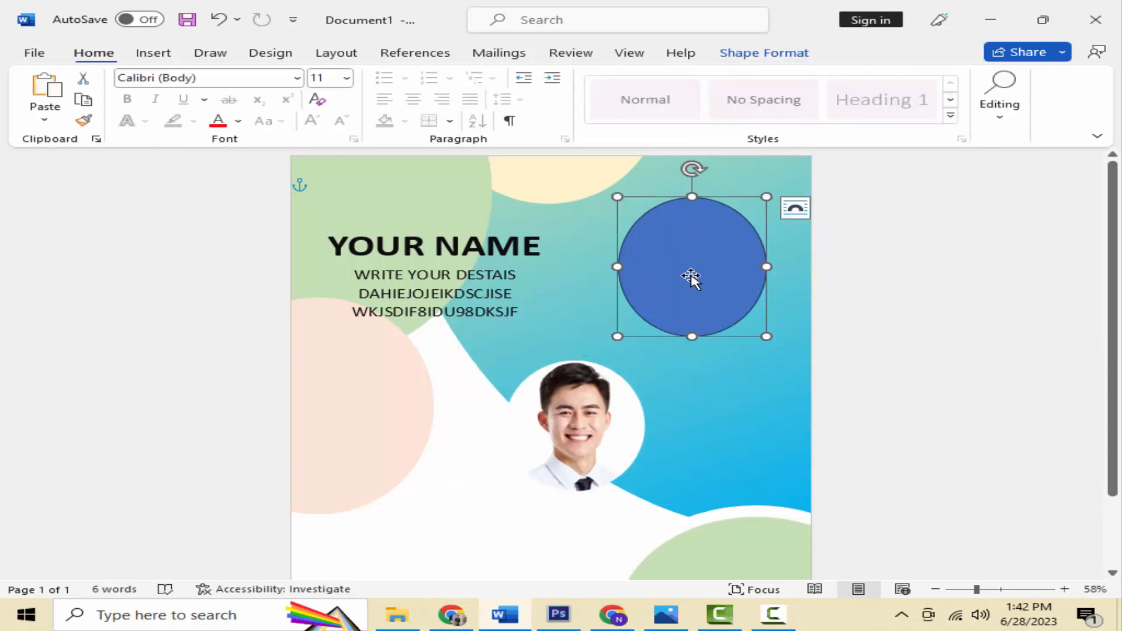
click(731, 55)
click(375, 78)
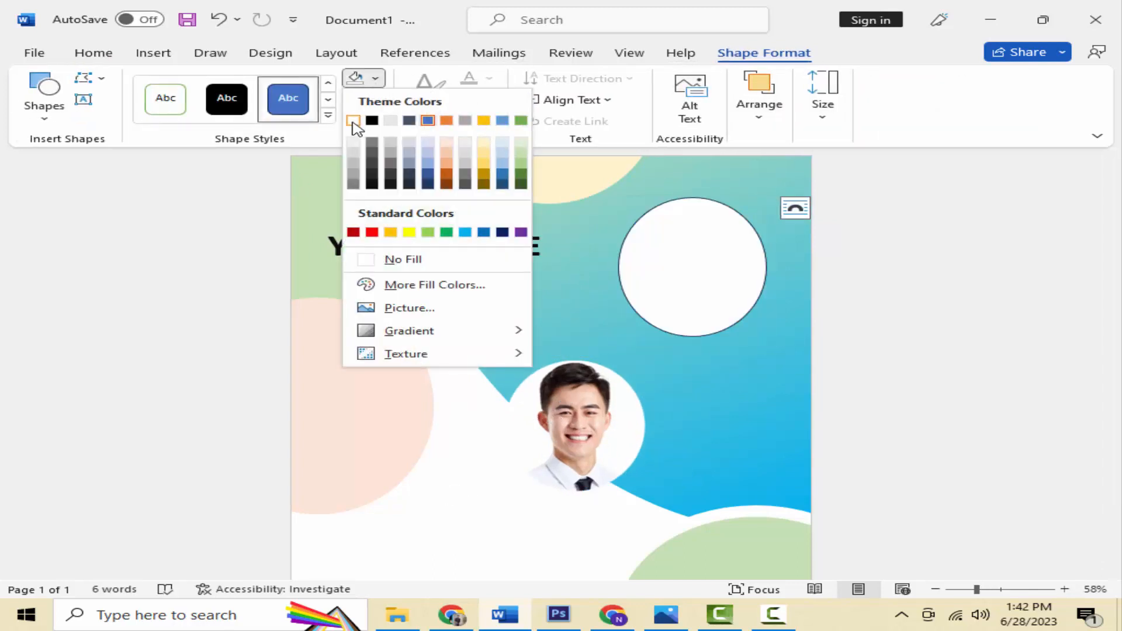
click(354, 119)
click(376, 100)
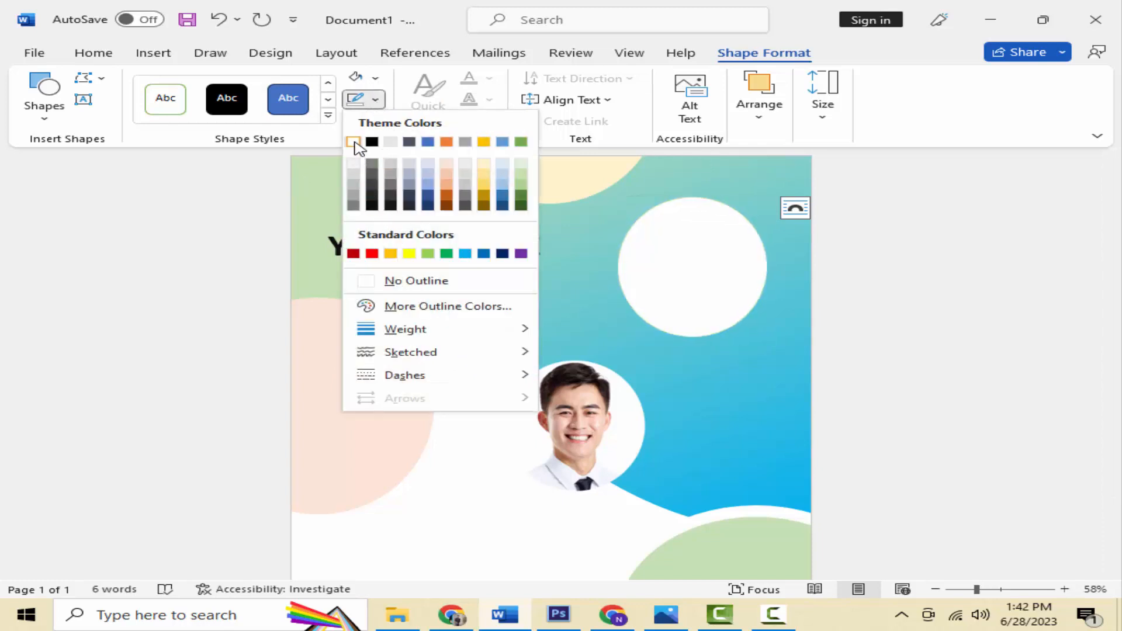
click(355, 143)
drag(558, 416, 698, 266)
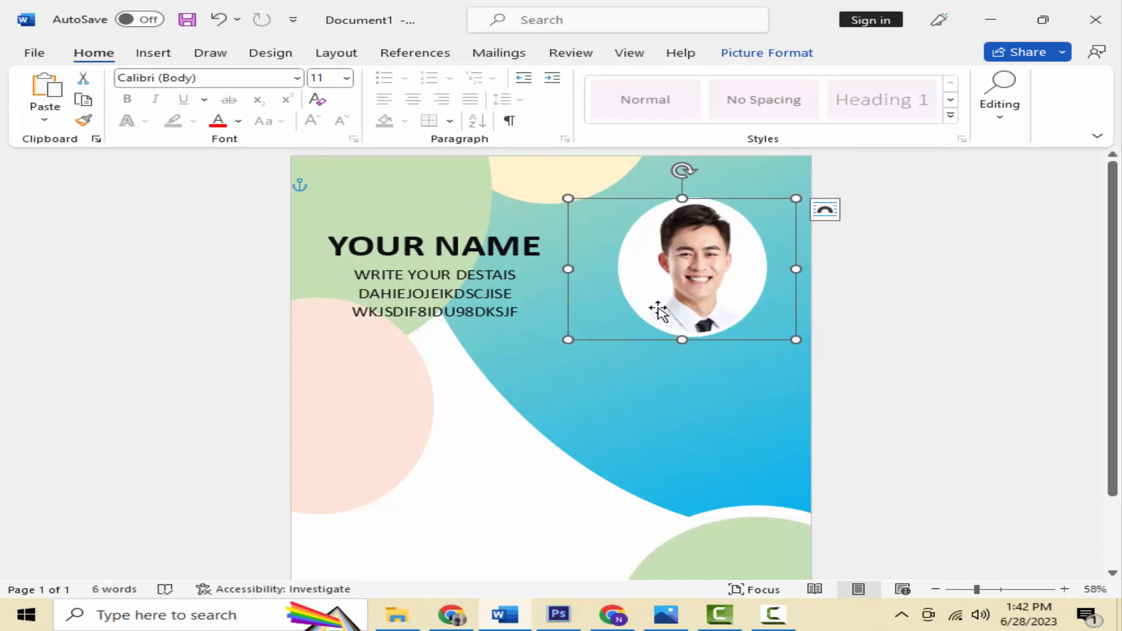
drag(660, 307, 660, 310)
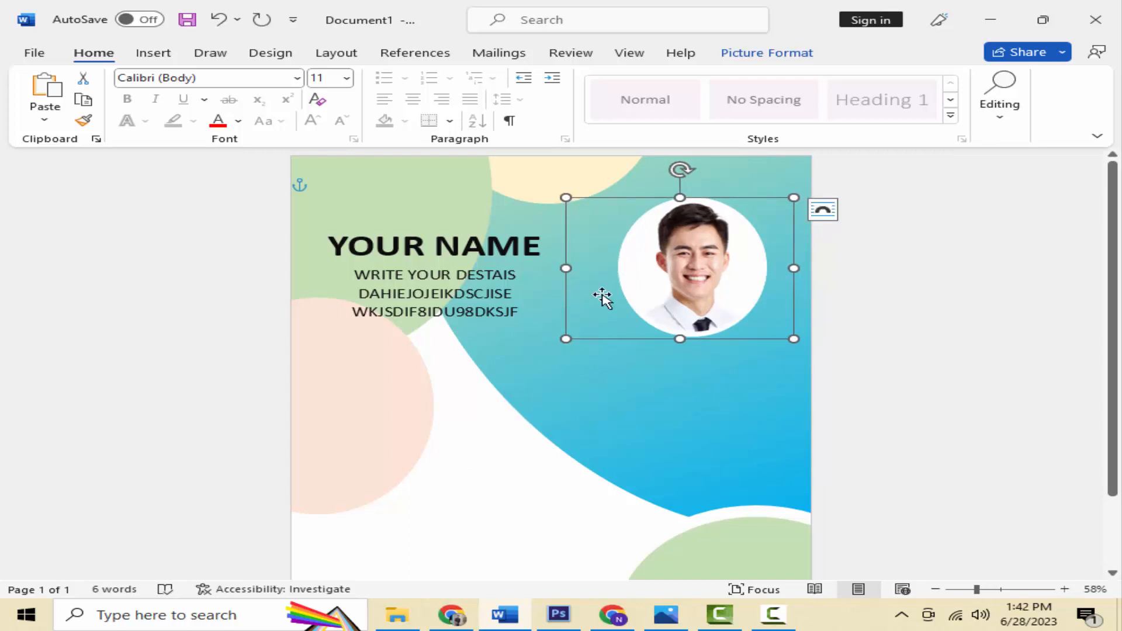
Step: Insert a simple text box at the page's lower left with no fill and no outline
click(486, 467)
scroll(487, 467, down, 3)
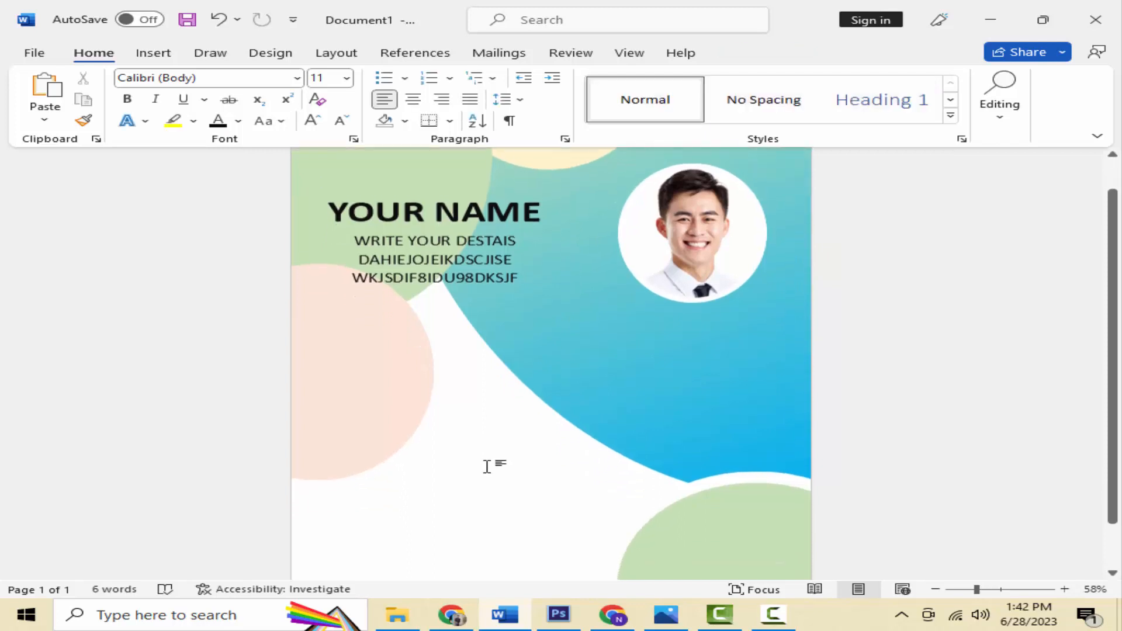
scroll(486, 466, up, 2)
scroll(487, 467, up, 1)
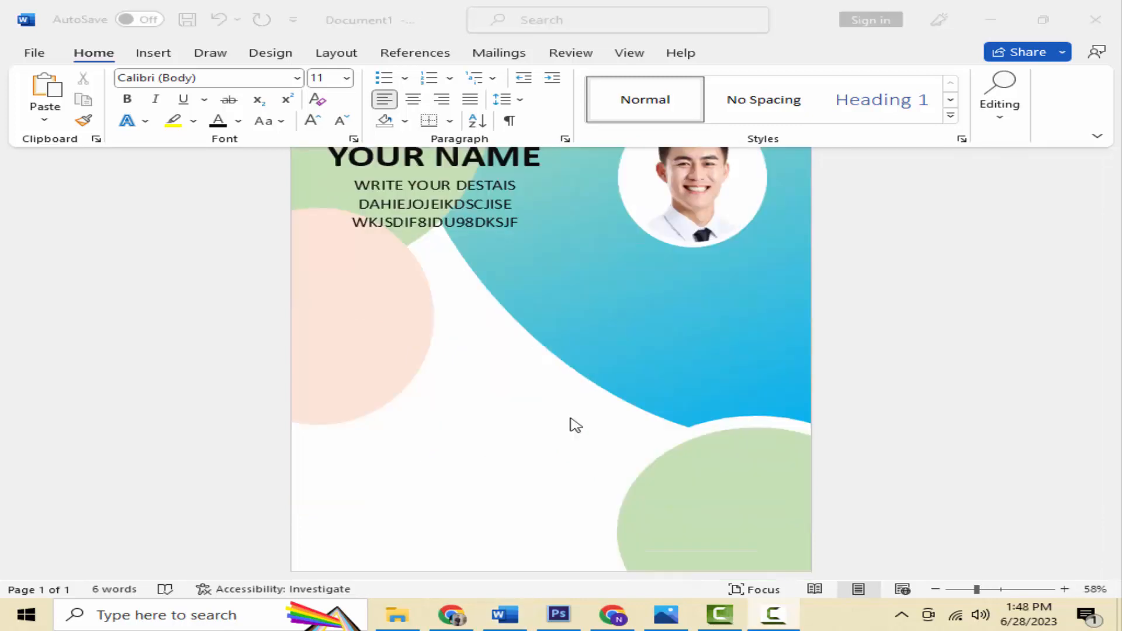
click(152, 54)
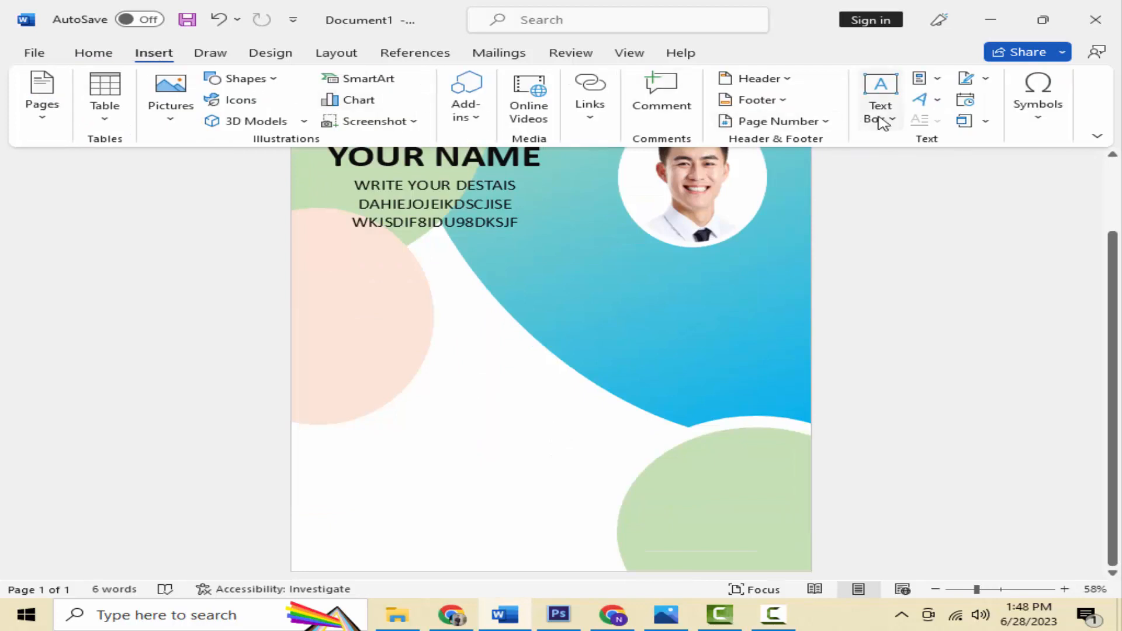
click(882, 122)
click(779, 200)
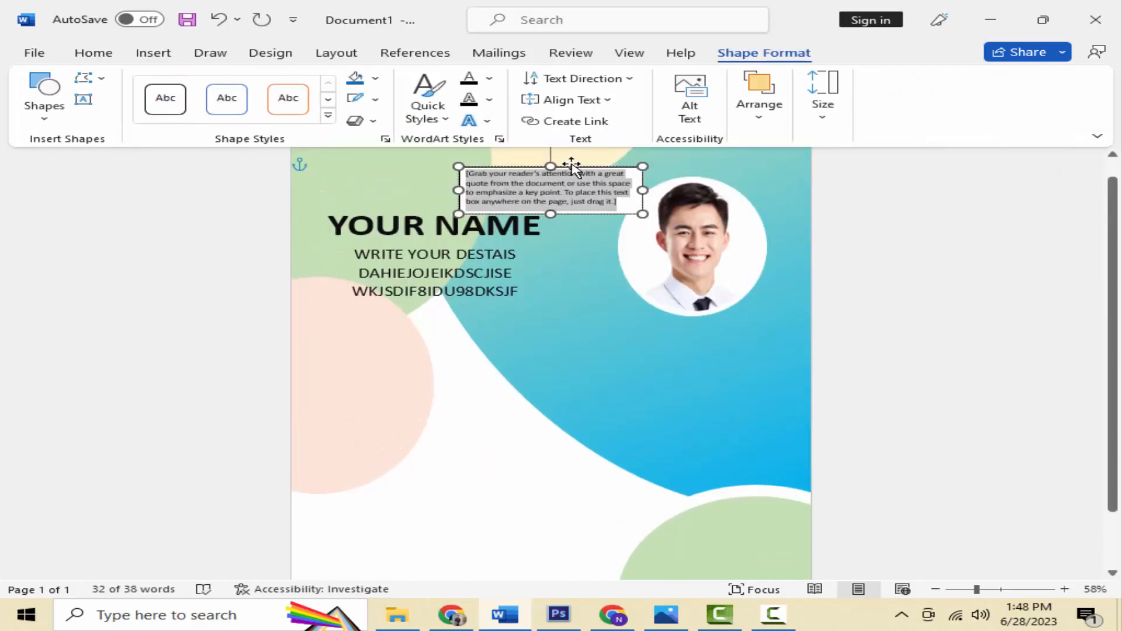
drag(580, 182, 464, 453)
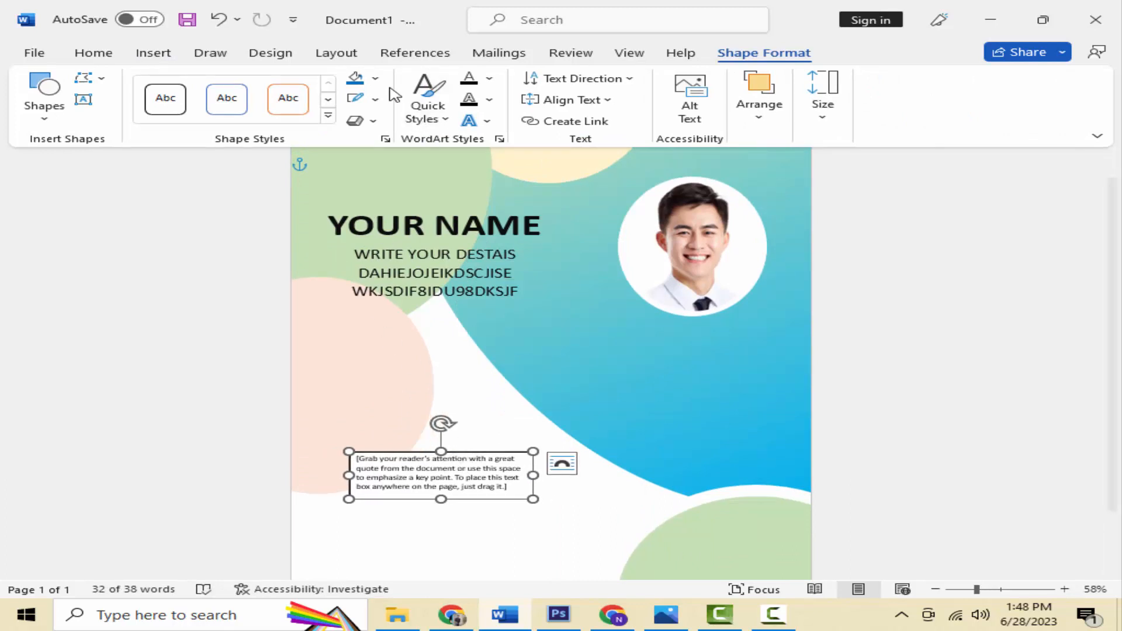
click(374, 78)
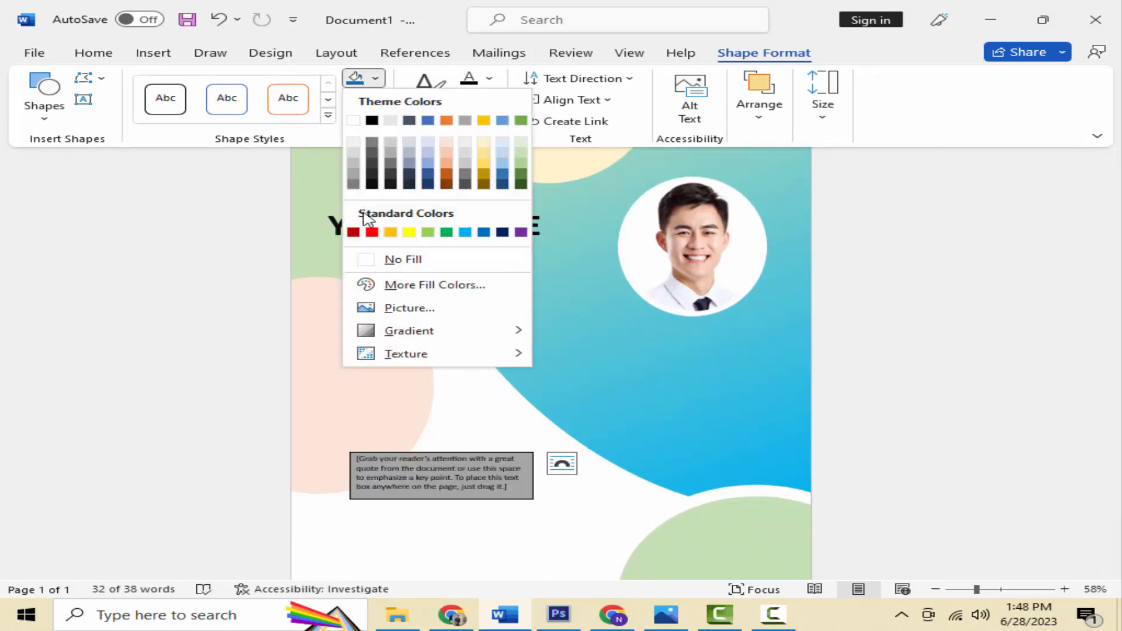
click(383, 259)
click(374, 99)
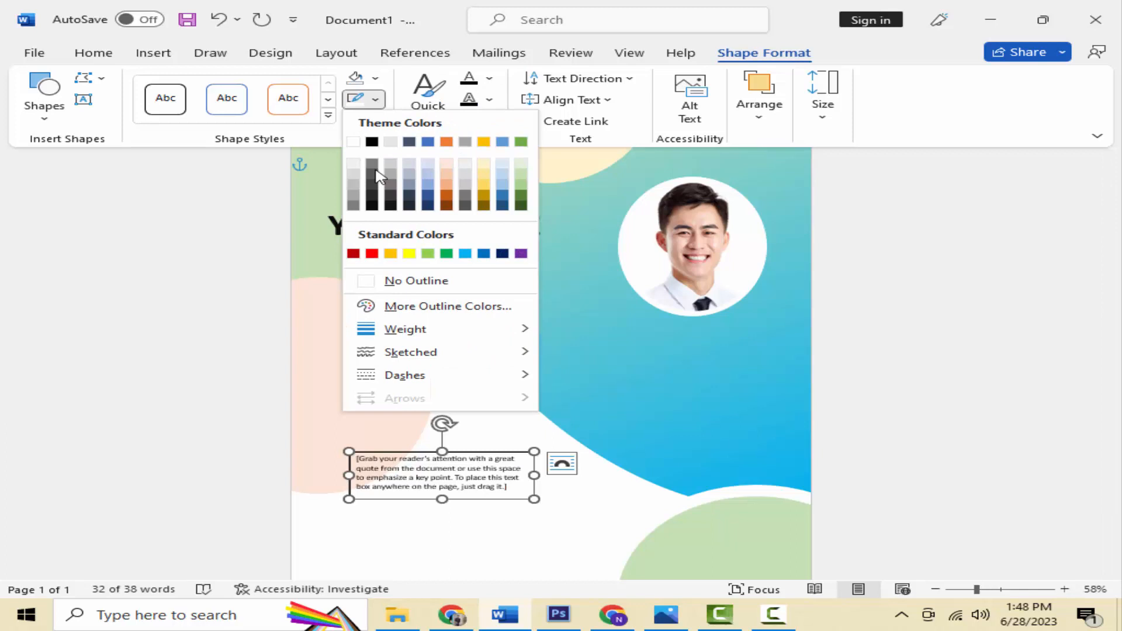
click(391, 282)
Step: Type SKILL in the box, make it bold at 48 pt, and narrow the box to fit
click(108, 55)
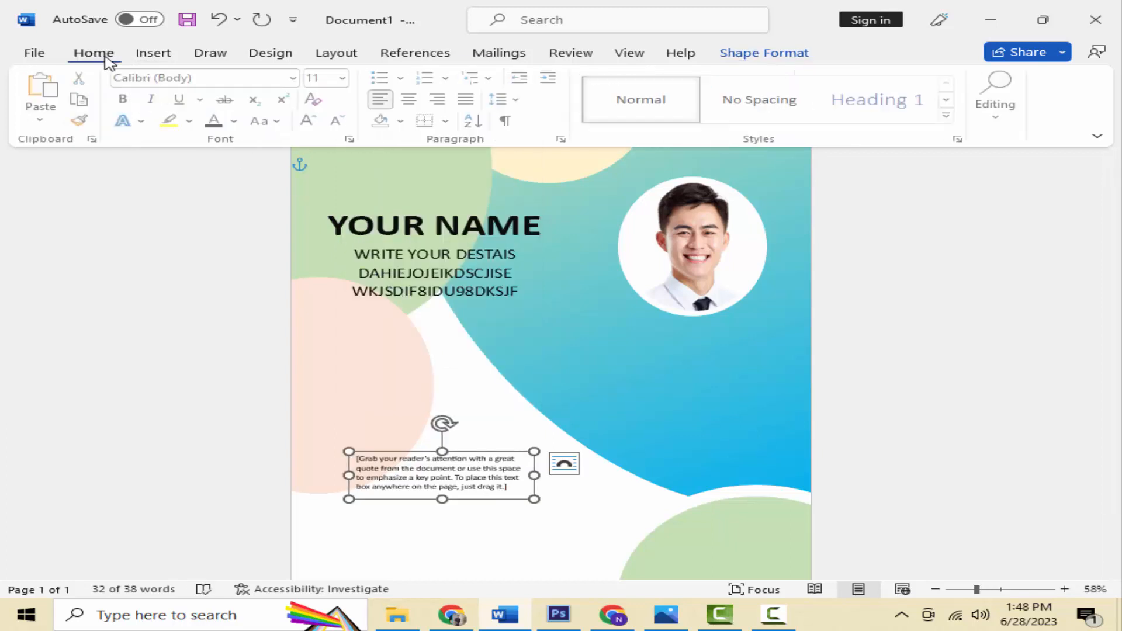
click(409, 481)
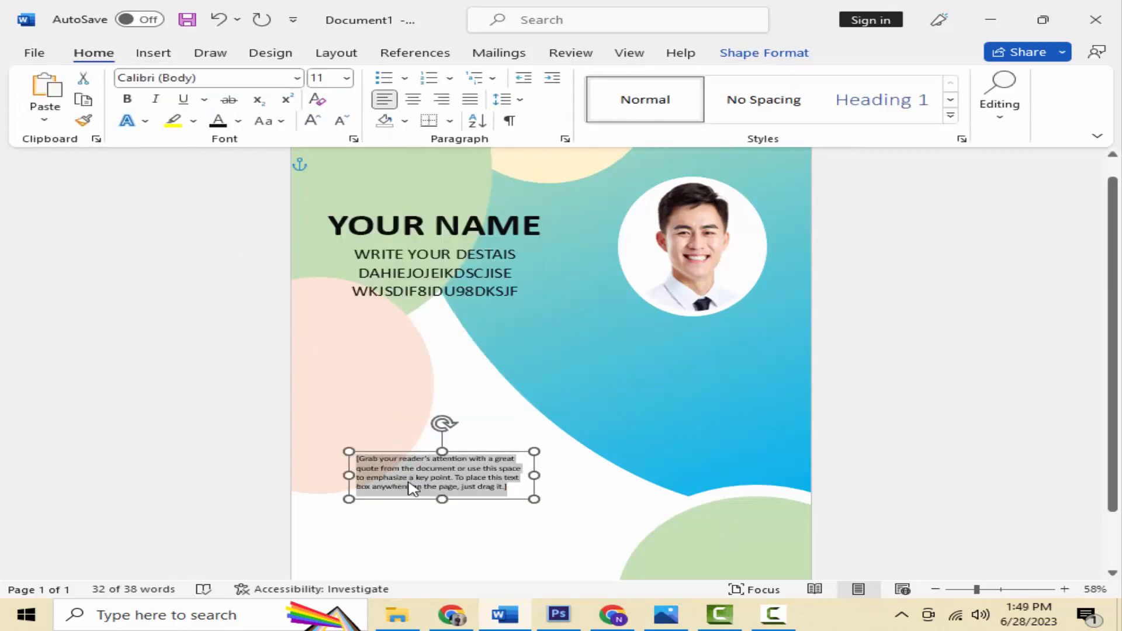
text(SKILL)
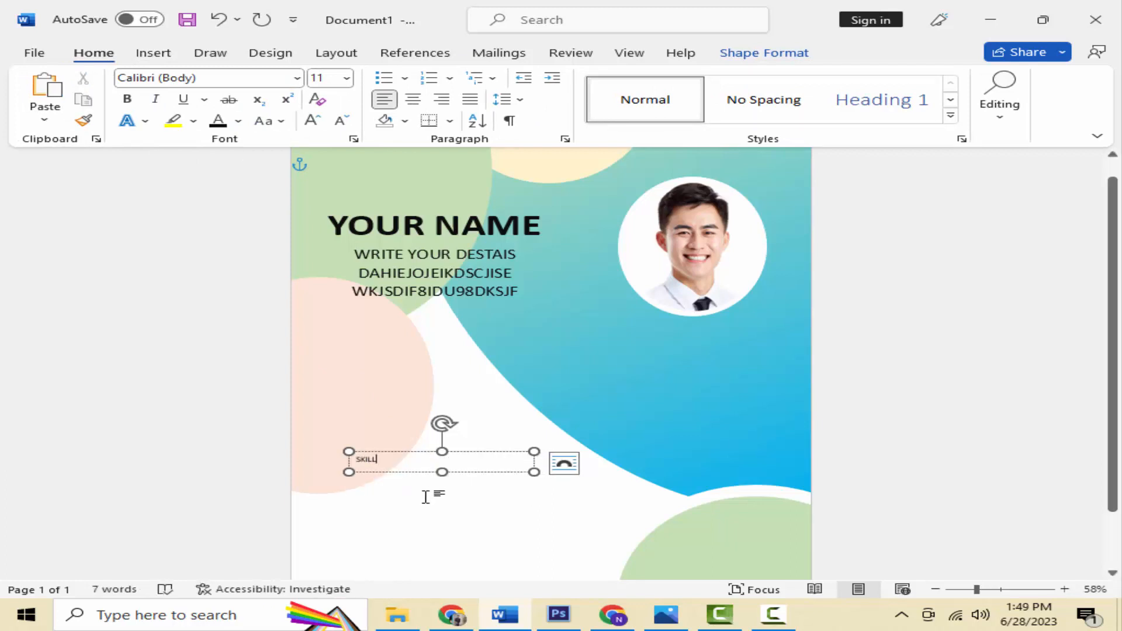
key(ctrl+a)
click(127, 101)
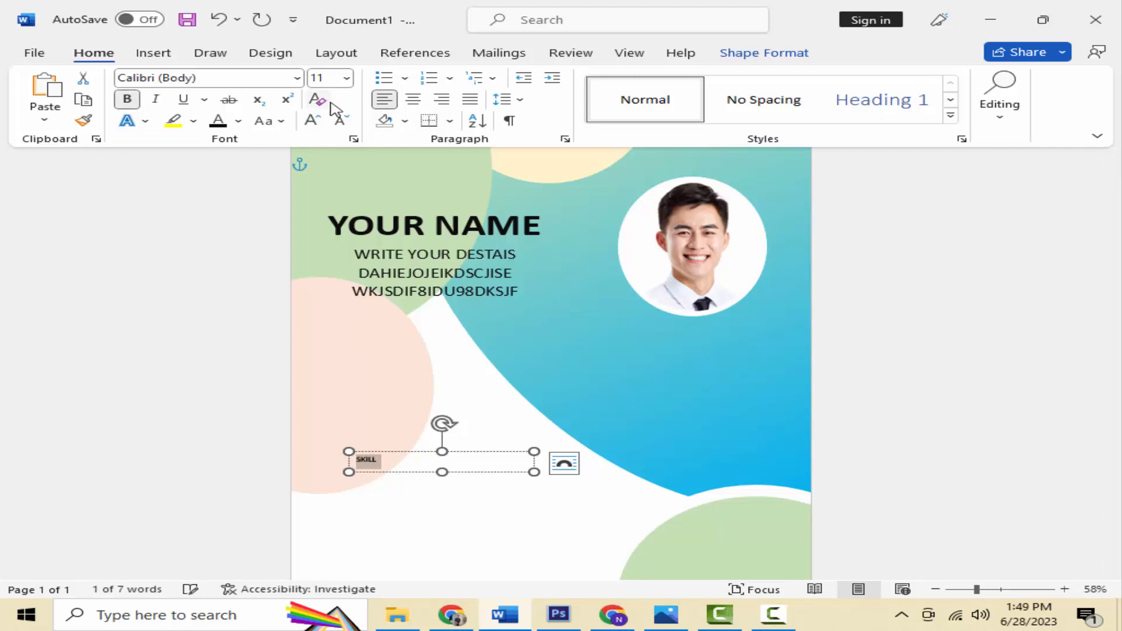
click(323, 125)
click(322, 126)
click(322, 127)
click(322, 127)
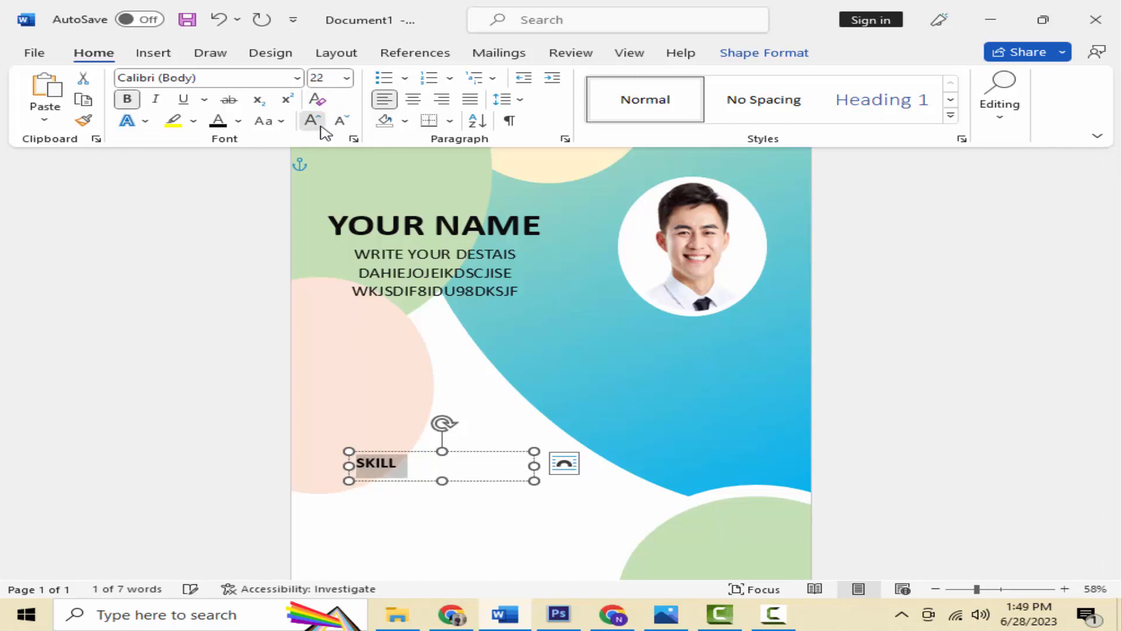
click(322, 128)
click(321, 128)
click(321, 127)
click(321, 127)
click(322, 128)
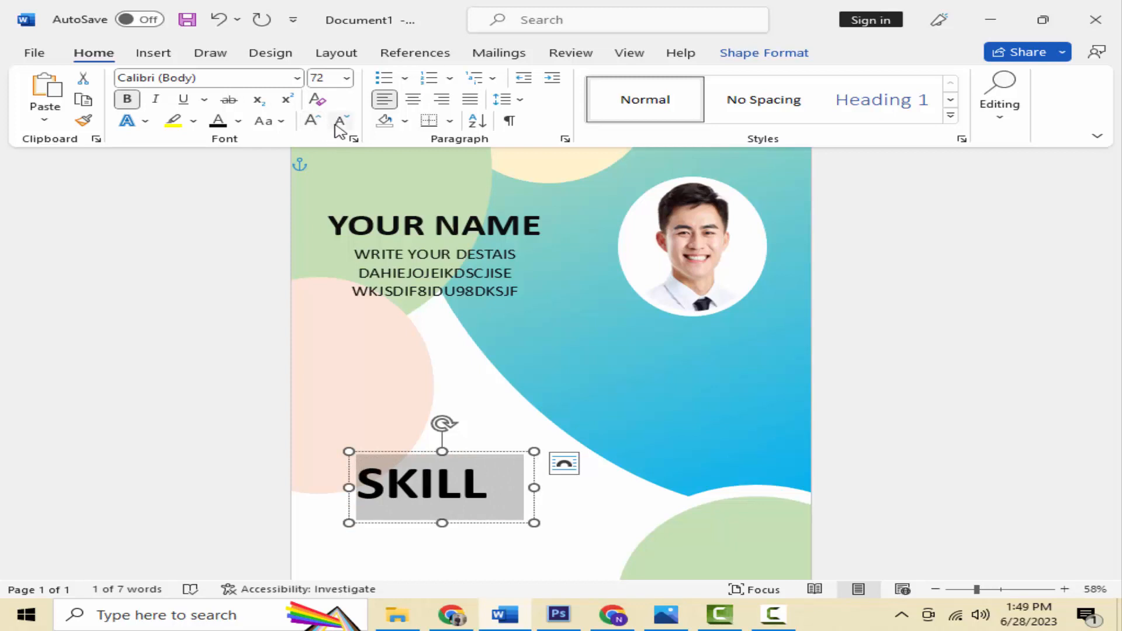
click(339, 122)
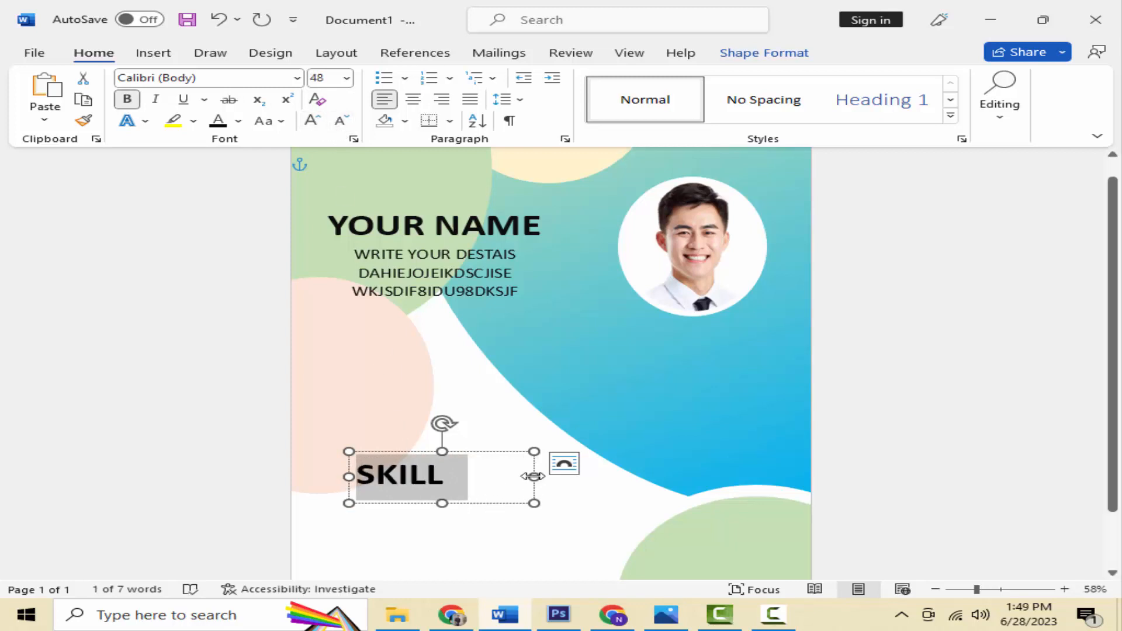
drag(533, 476, 454, 476)
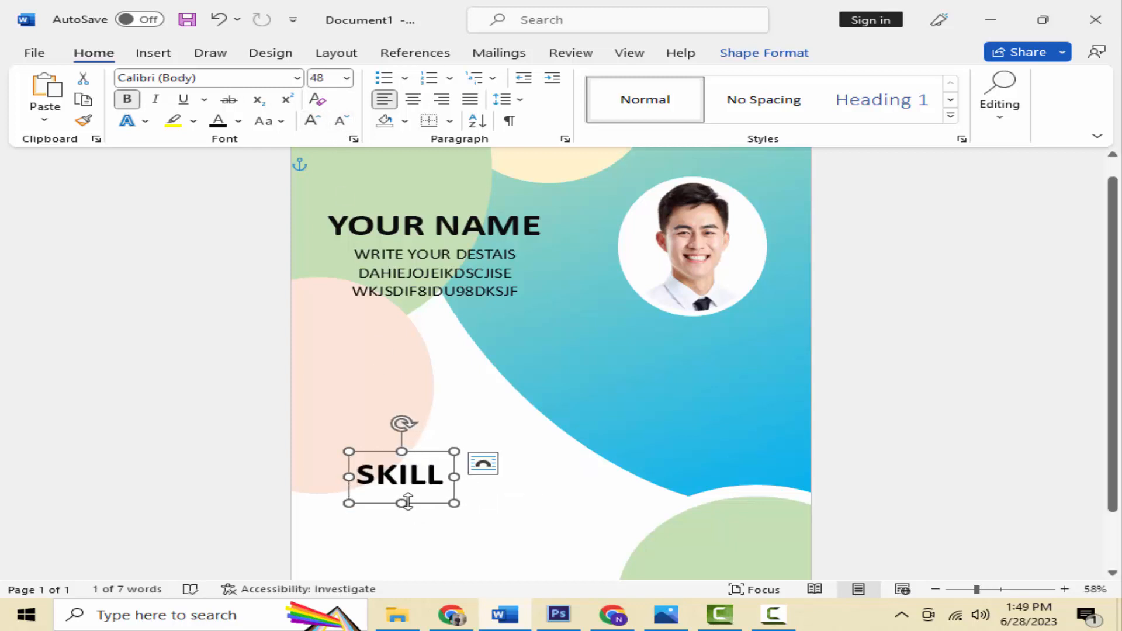
scroll(422, 501, down, 1)
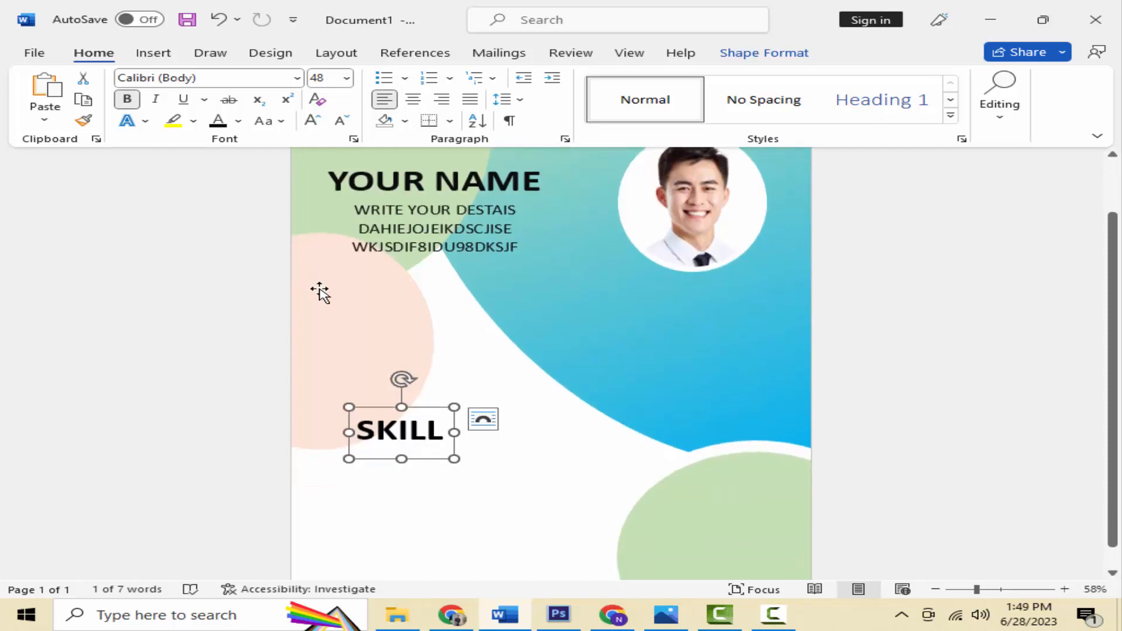
Step: Draw a Block Arc shape just below the SKILL heading
click(153, 53)
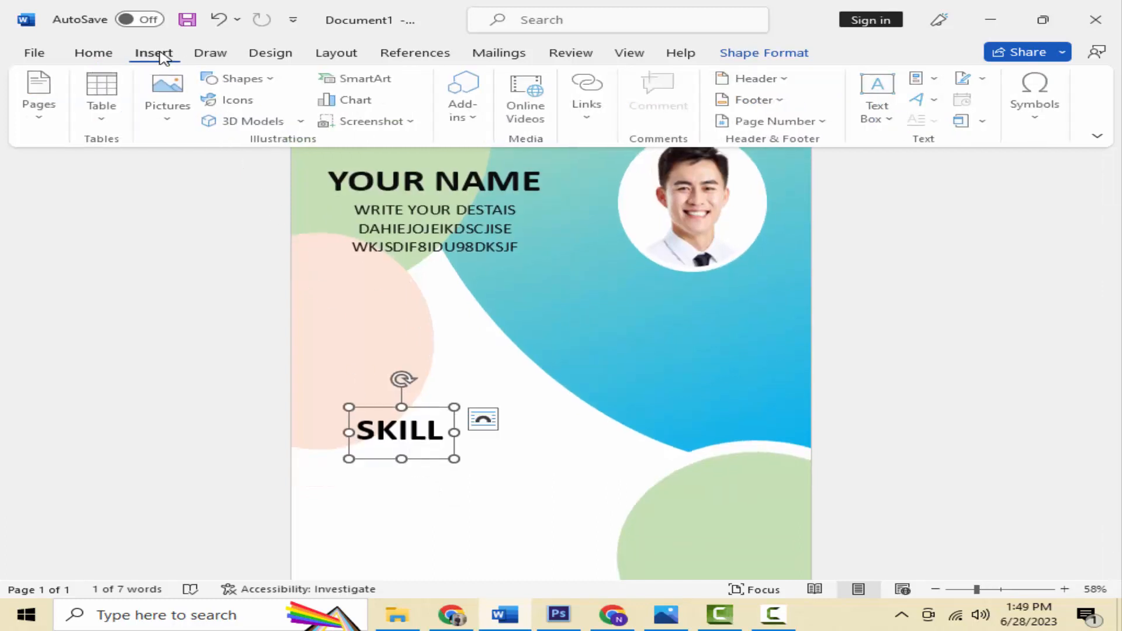
click(256, 80)
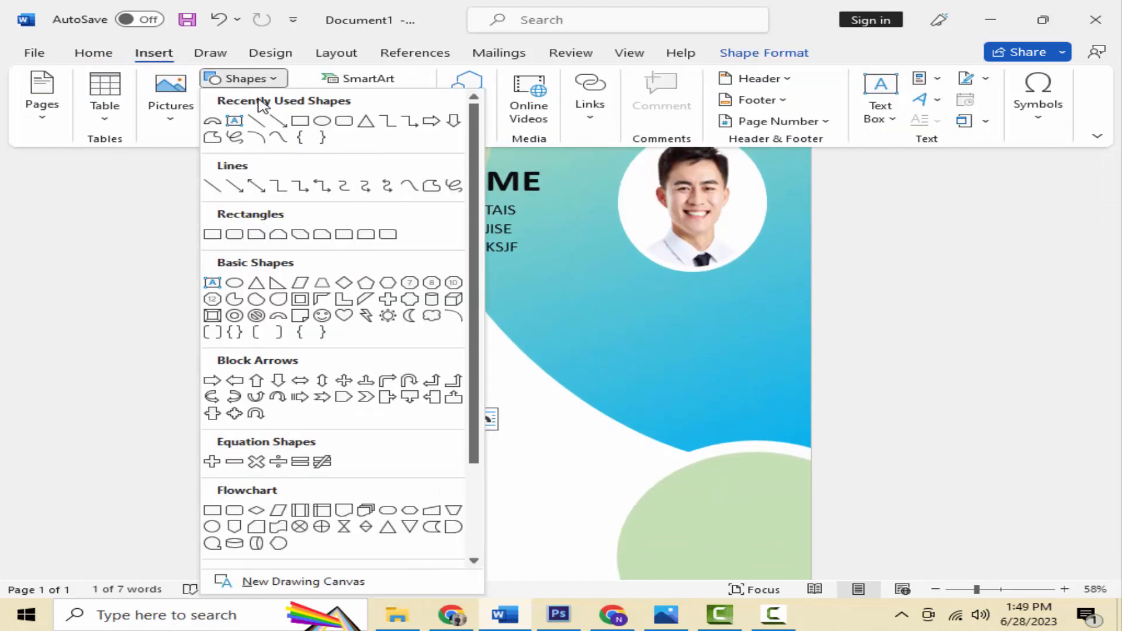
click(214, 123)
scroll(398, 380, down, 1)
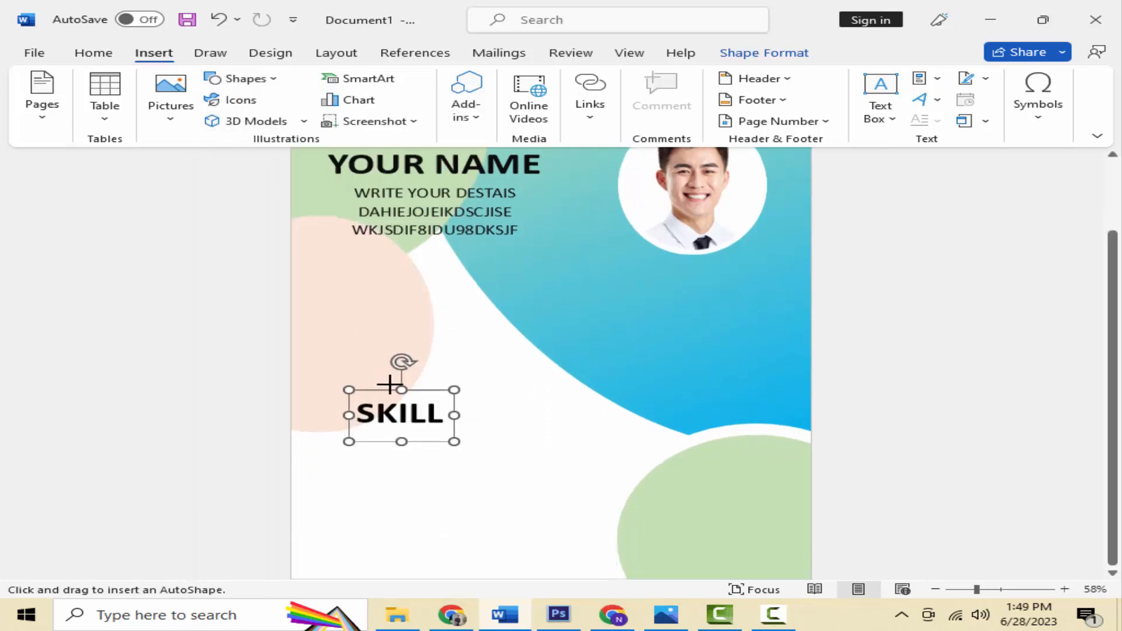
drag(339, 452, 365, 489)
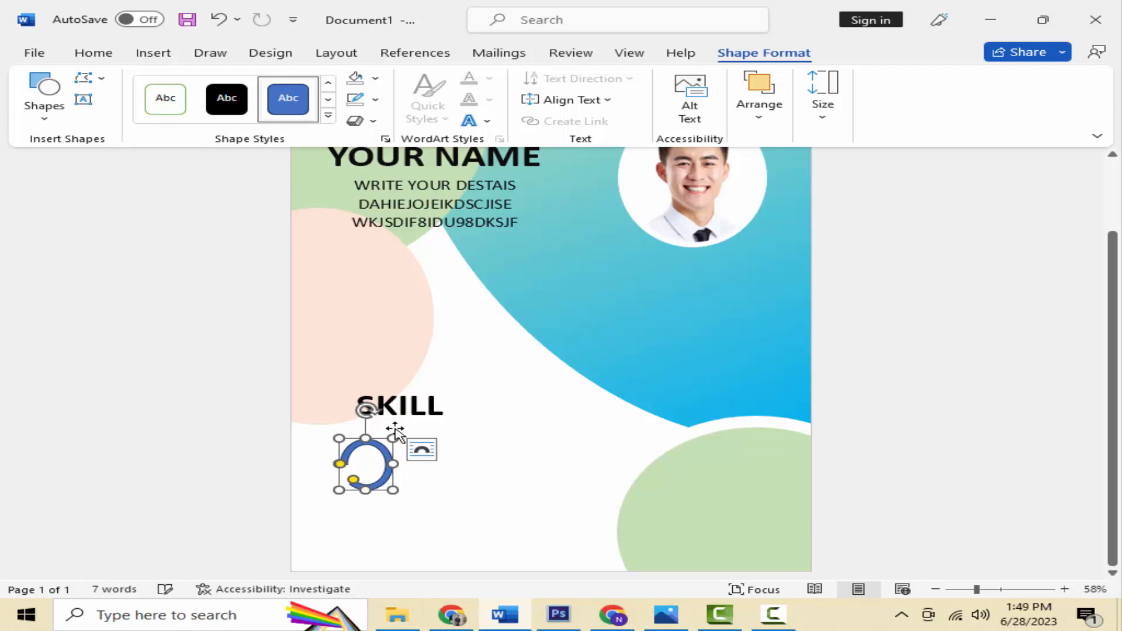
Step: Fill the arc light blue with no outline and widen it slightly
click(375, 78)
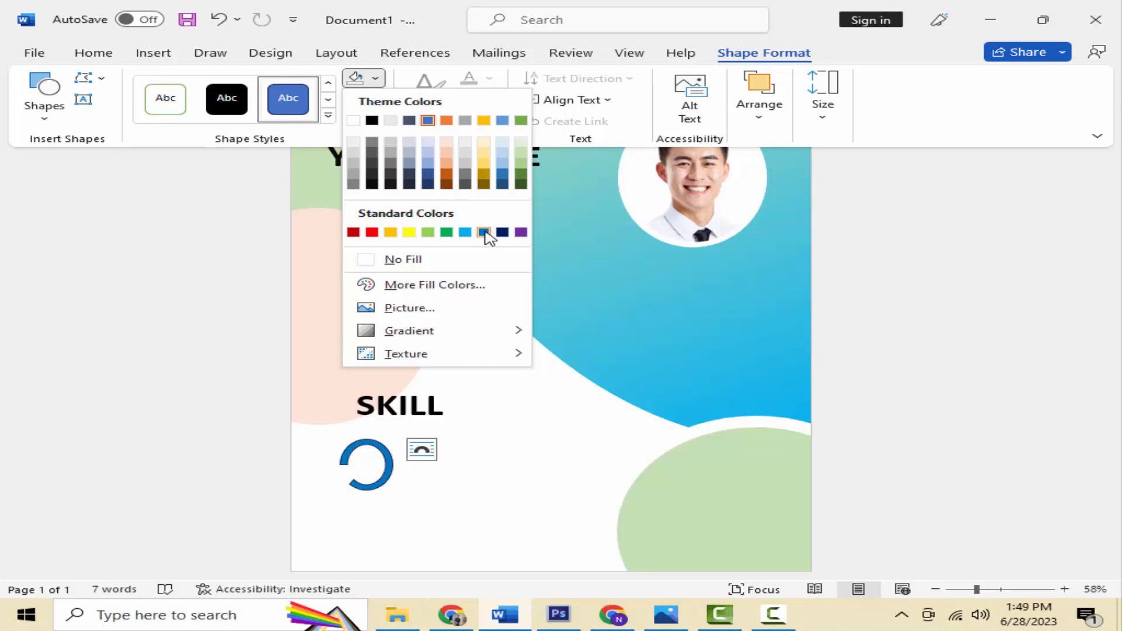
click(465, 232)
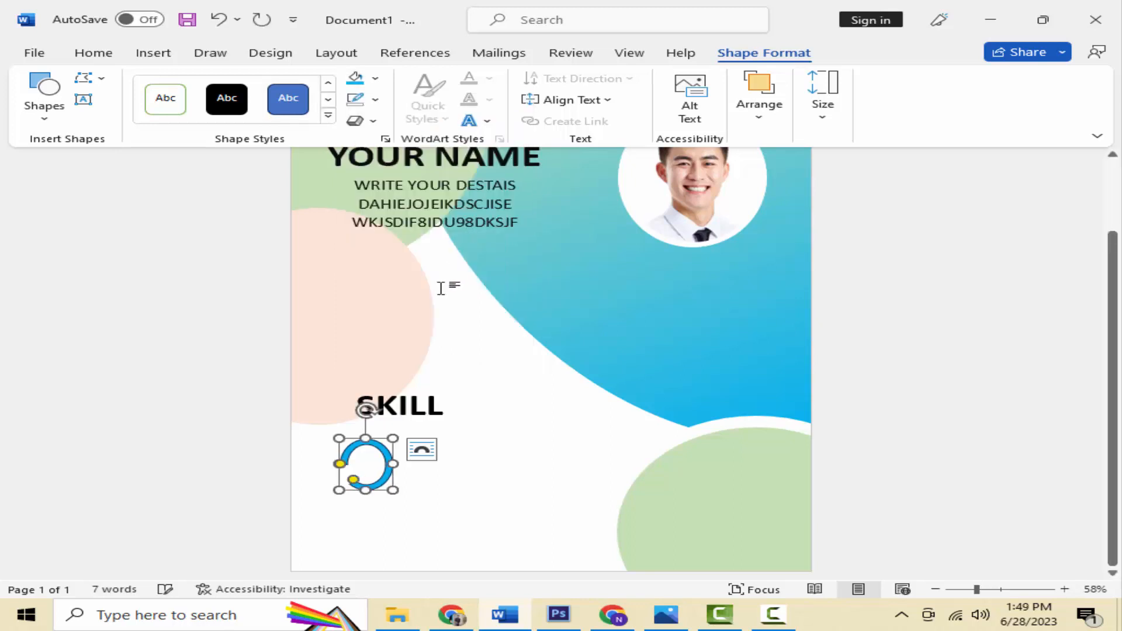
click(374, 100)
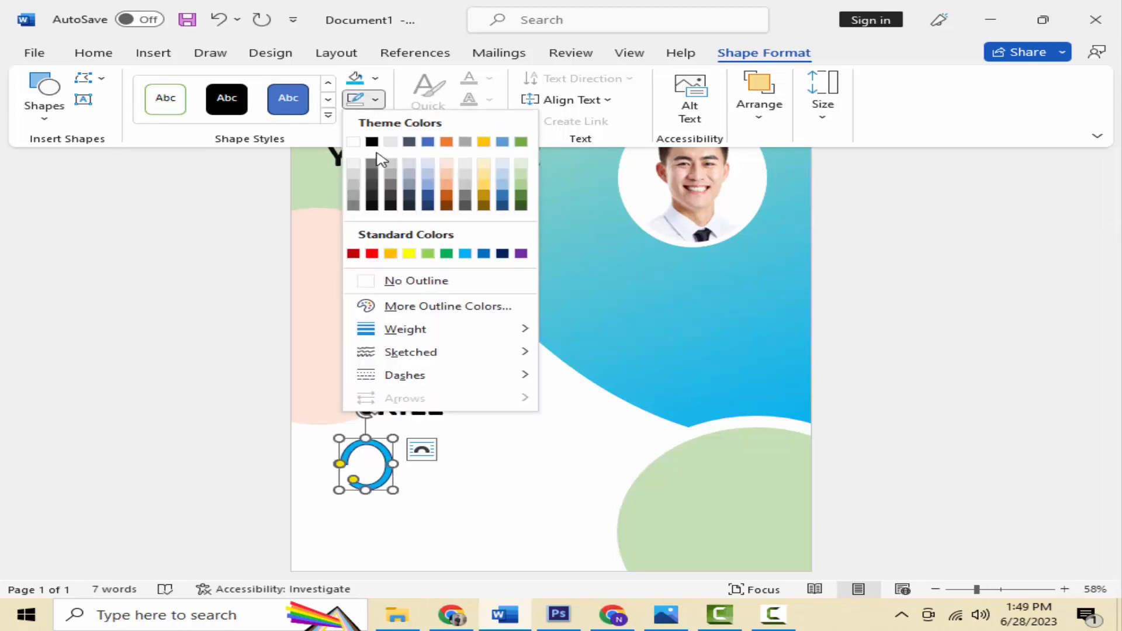
click(388, 280)
mouse_move(391, 463)
mouse_down()
mouse_move(409, 464)
mouse_move(409, 496)
mouse_move(380, 479)
mouse_up()
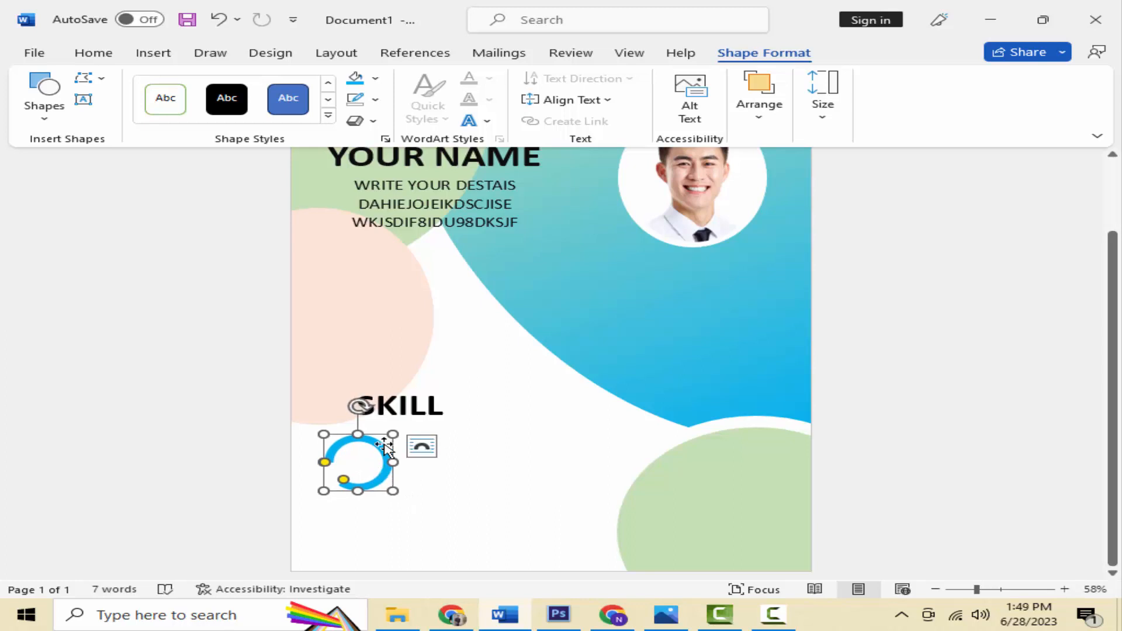
click(409, 407)
click(430, 383)
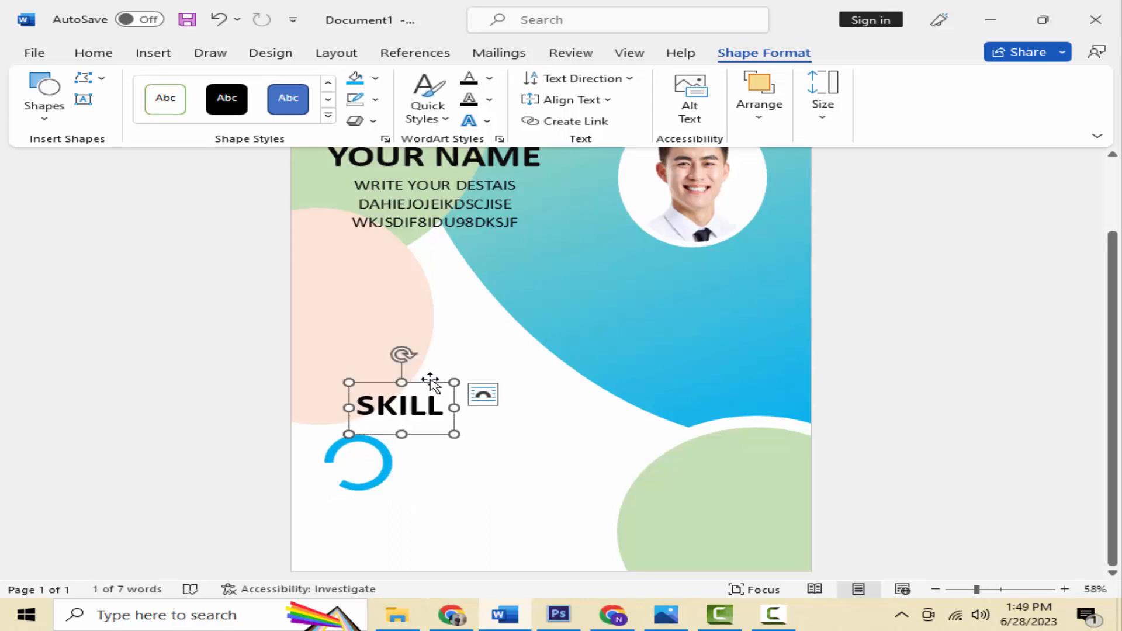
Step: Paste a copy of the SKILL text box onto the ring and retype it as WORD
right_click(431, 381)
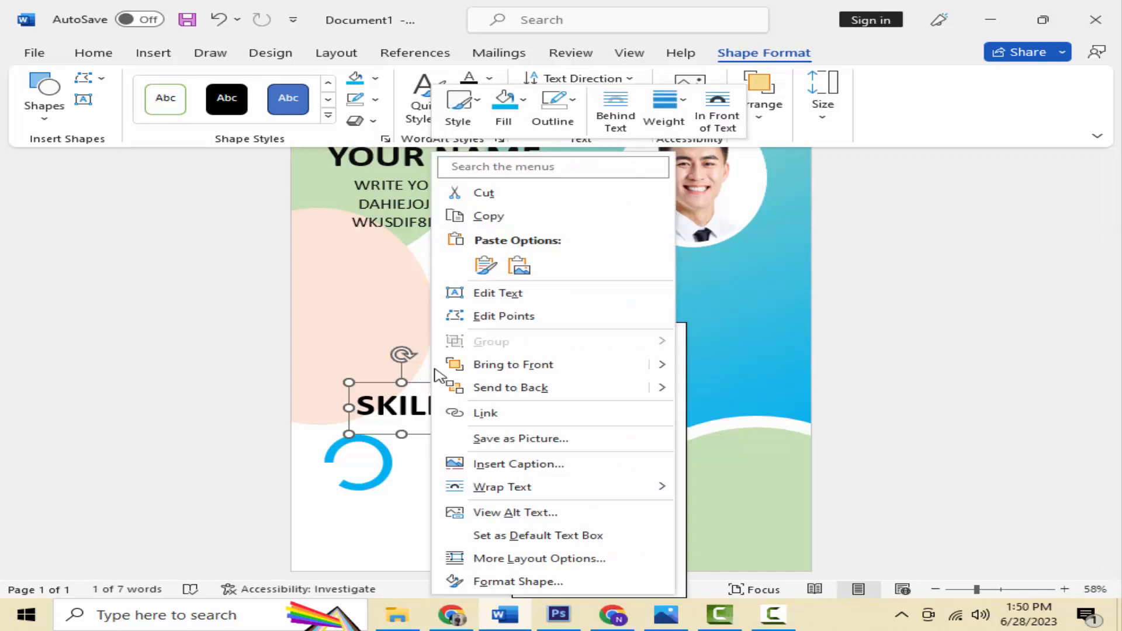
click(492, 223)
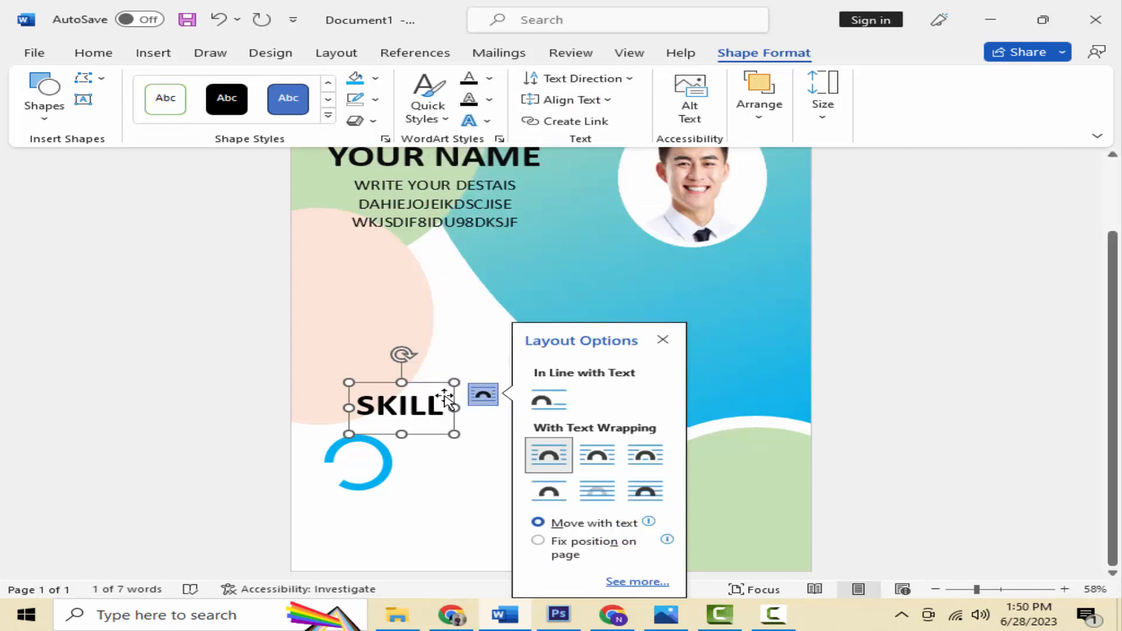
right_click(453, 471)
click(506, 264)
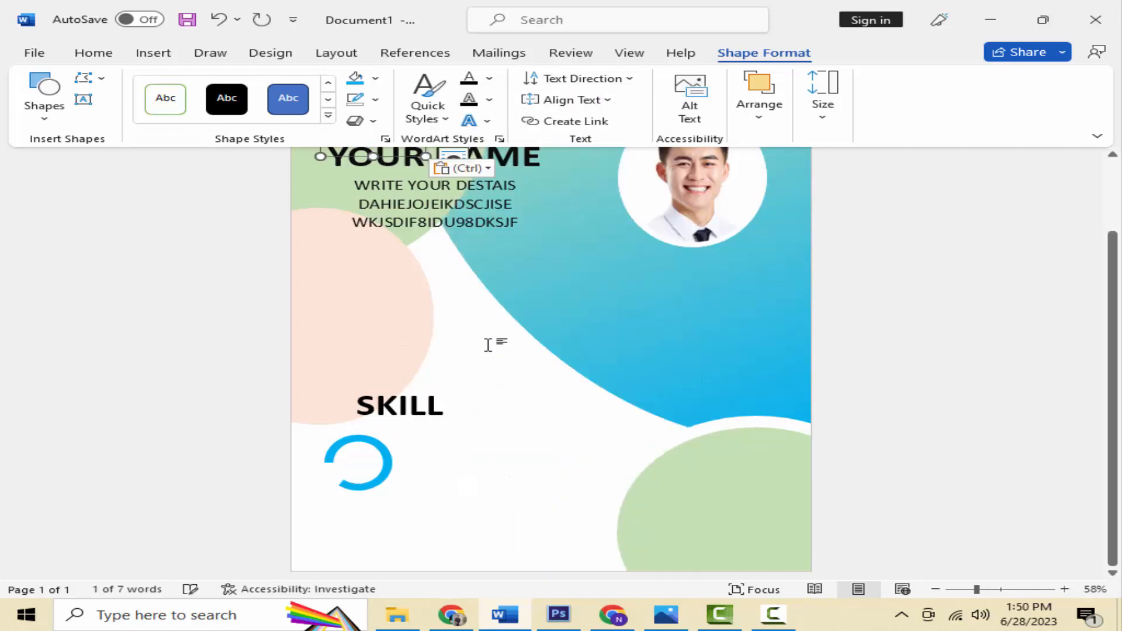
scroll(473, 222, up, 3)
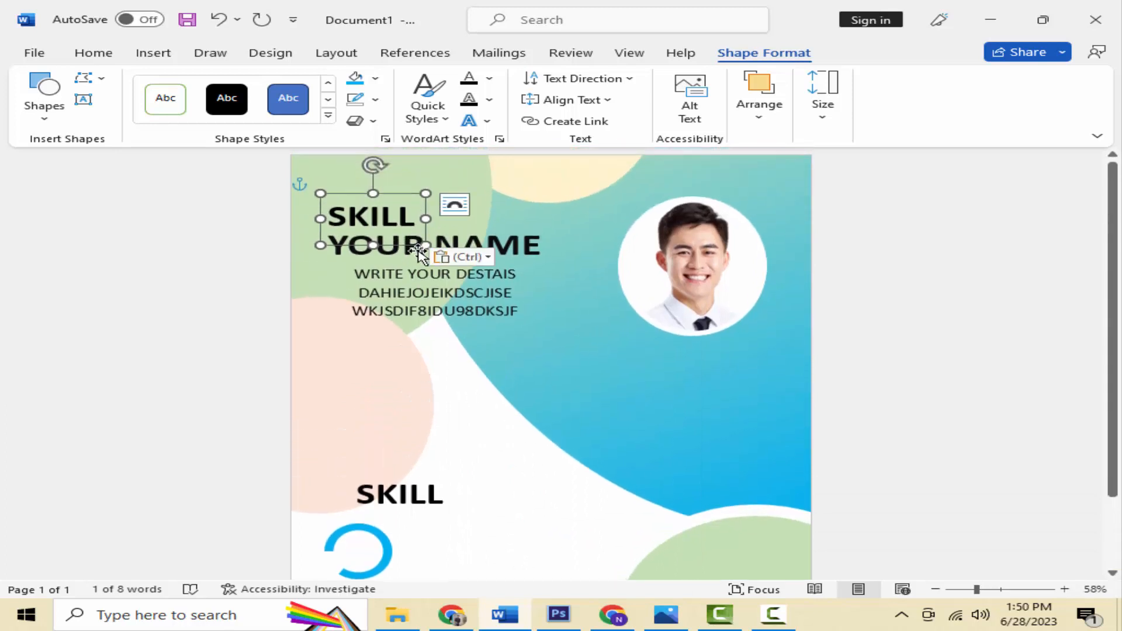
drag(418, 253, 451, 563)
scroll(451, 526, down, 3)
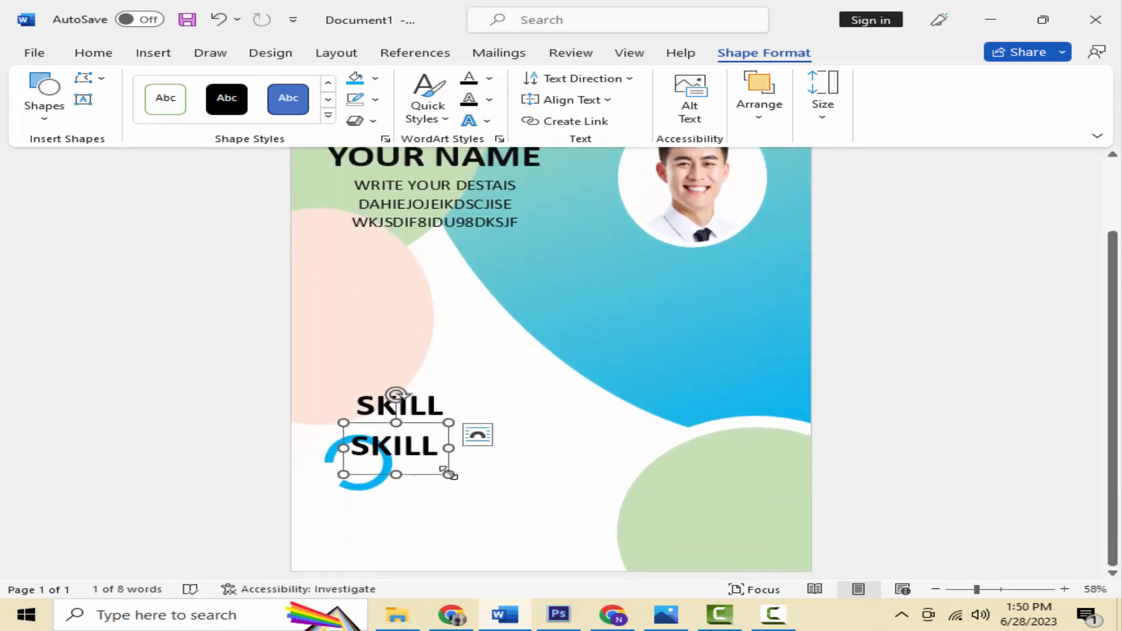
double_click(426, 460)
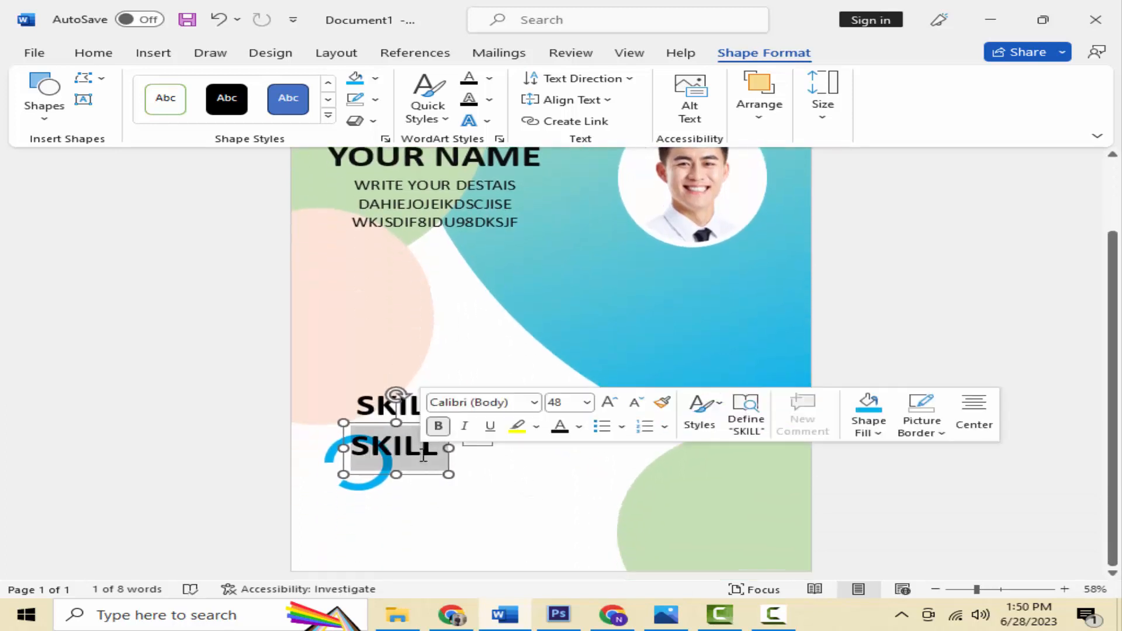
text(WOE)
key(BackSpace)
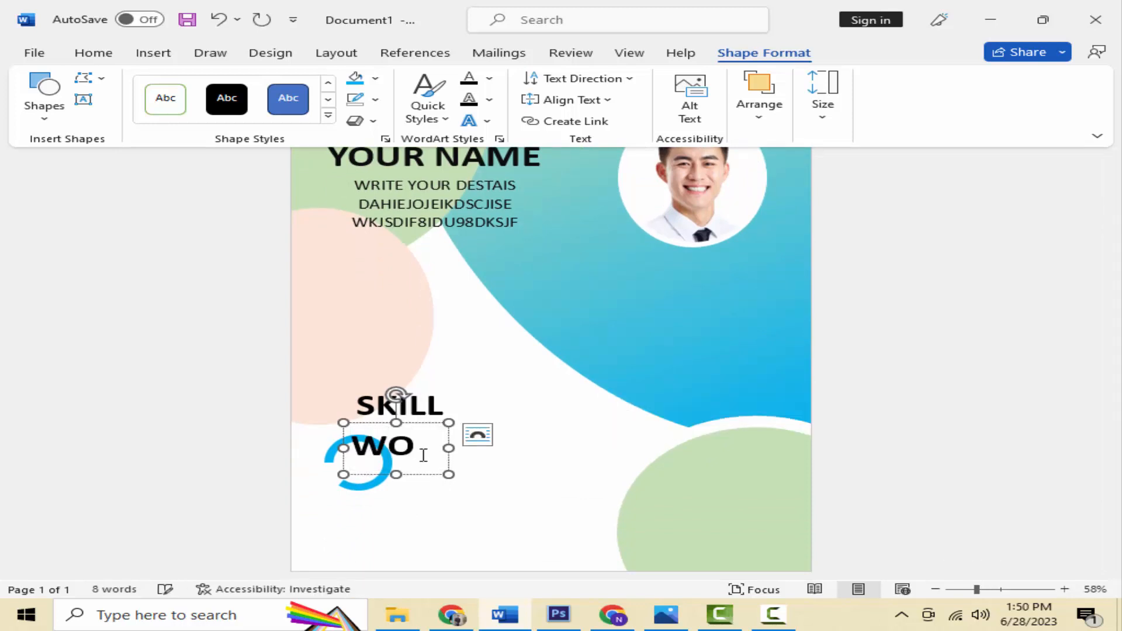
text(RD)
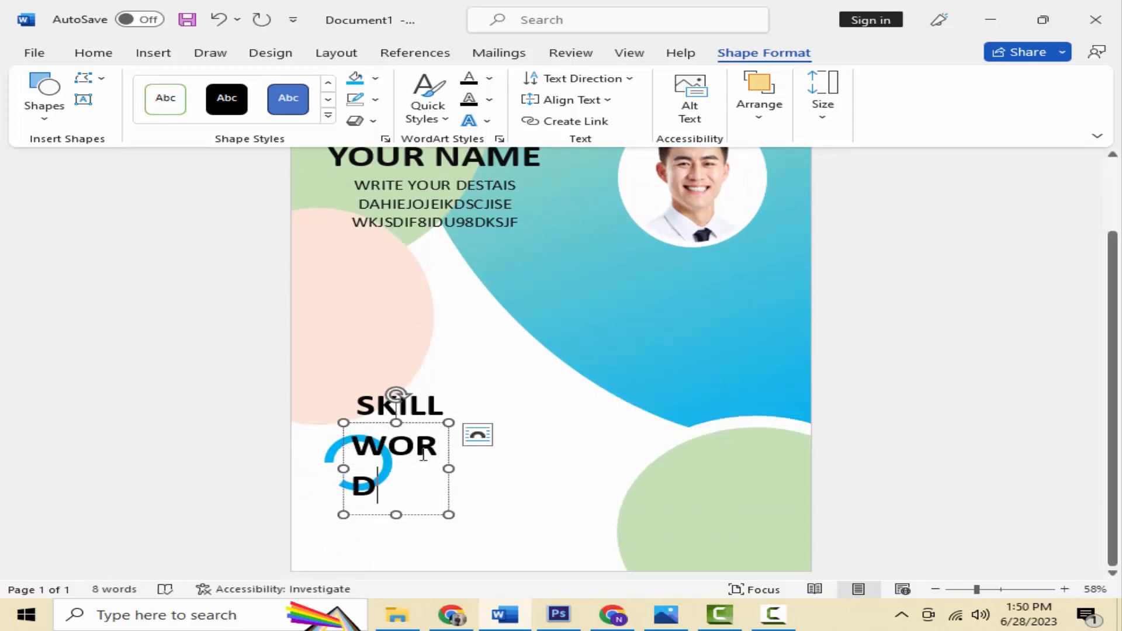
Step: Reduce the WORD label to 18 pt and narrow its box to fit inside the ring
double_click(424, 456)
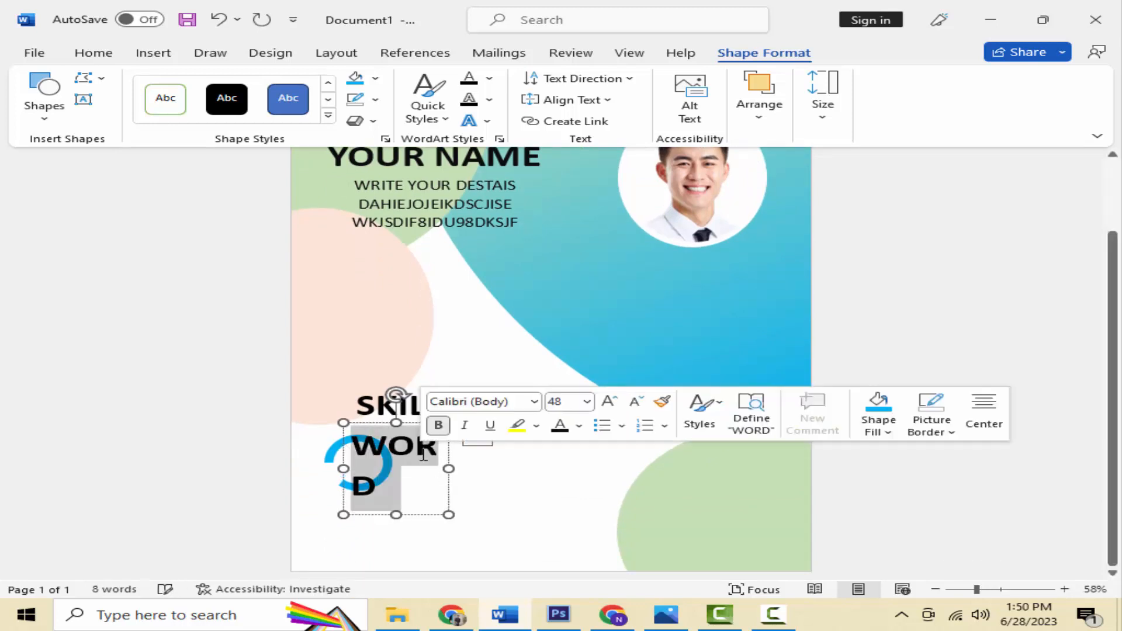
click(103, 53)
click(339, 120)
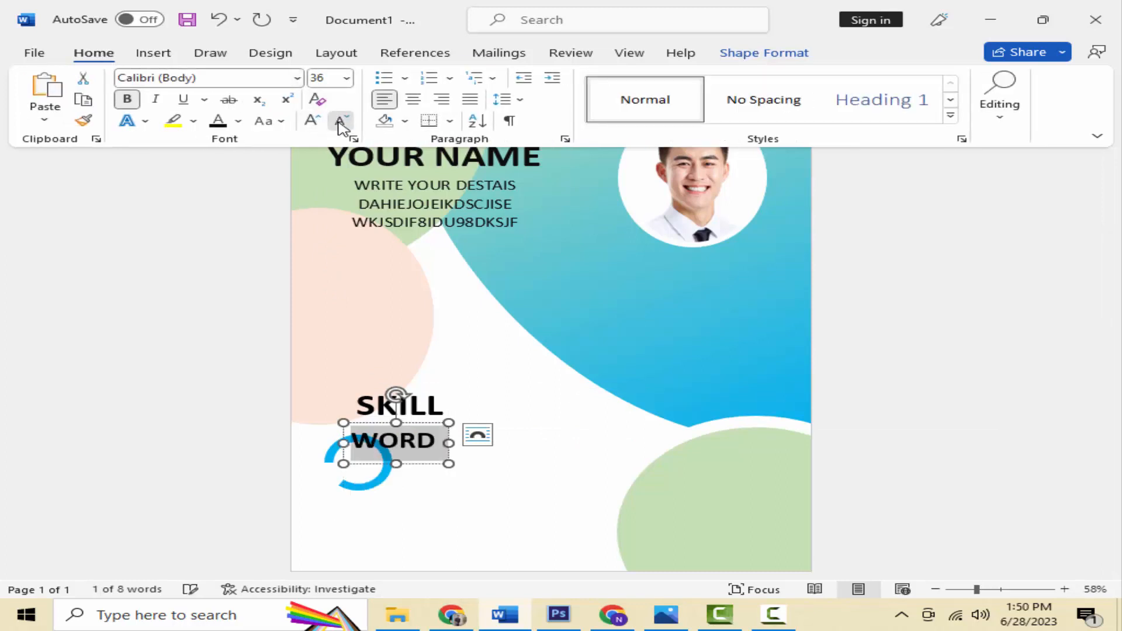
click(339, 120)
click(339, 121)
click(340, 120)
click(340, 122)
click(341, 123)
click(340, 123)
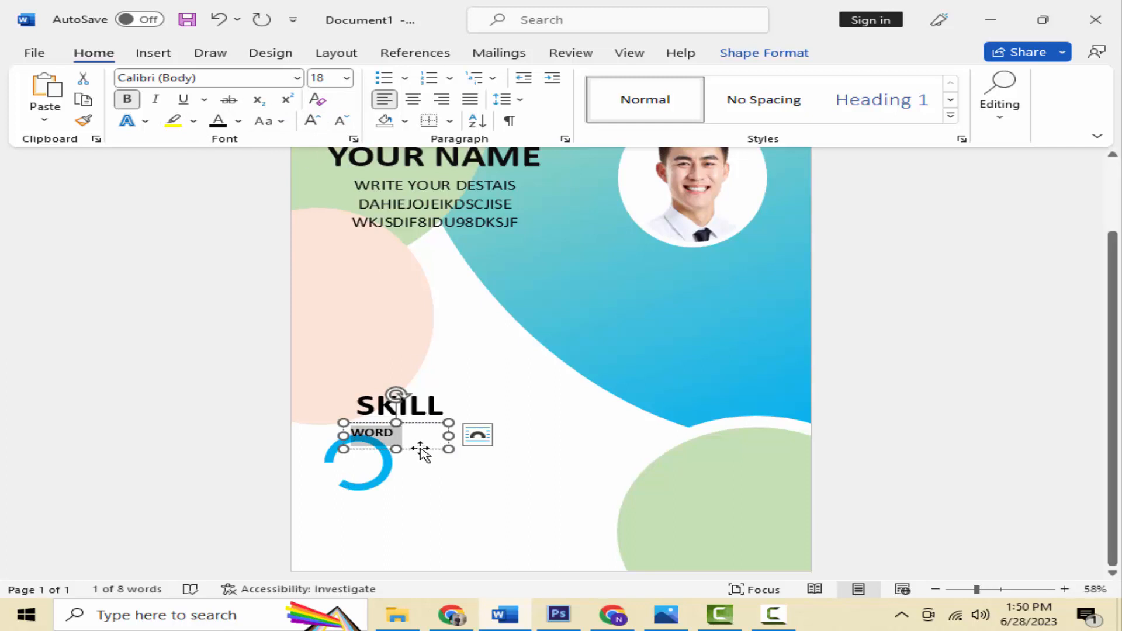
drag(433, 435, 379, 452)
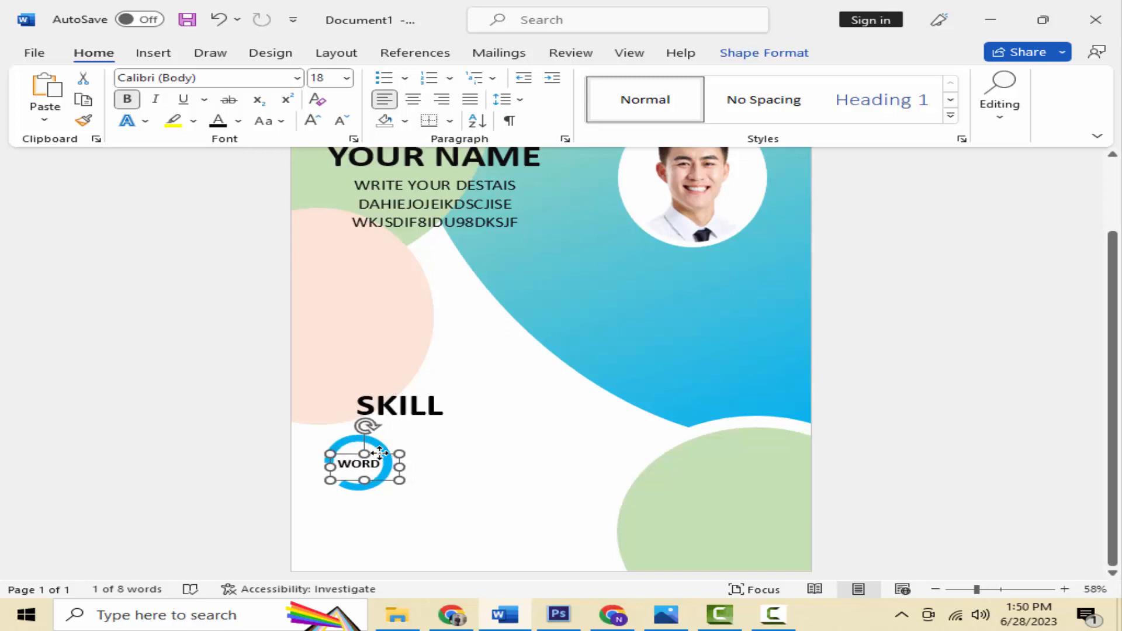
Step: Copy the blue ring shape
click(444, 485)
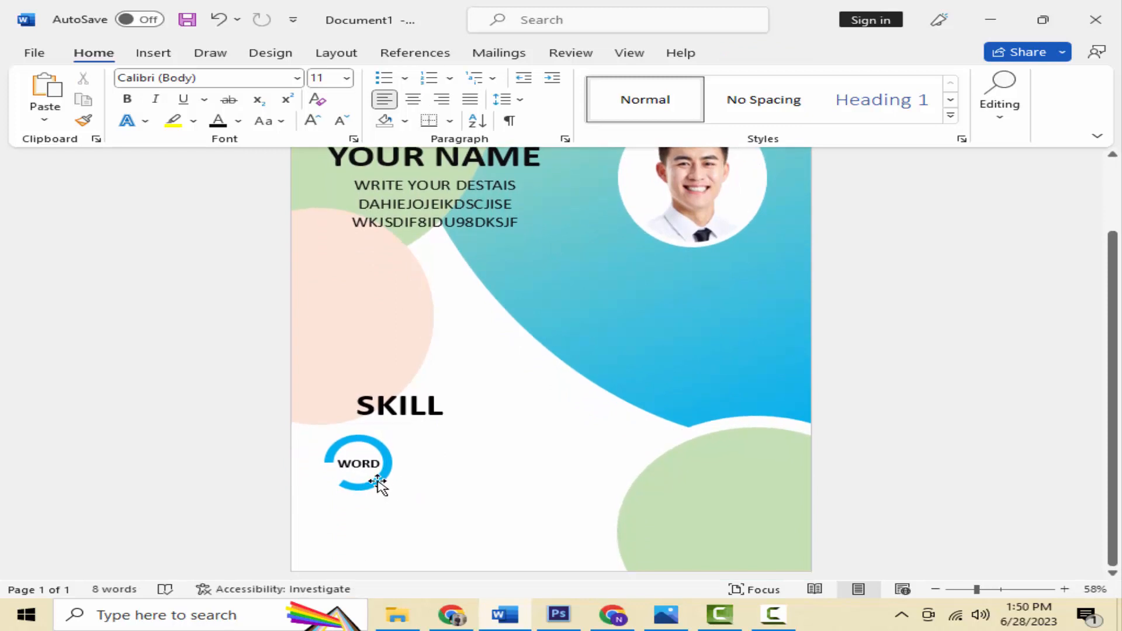
click(378, 484)
right_click(379, 484)
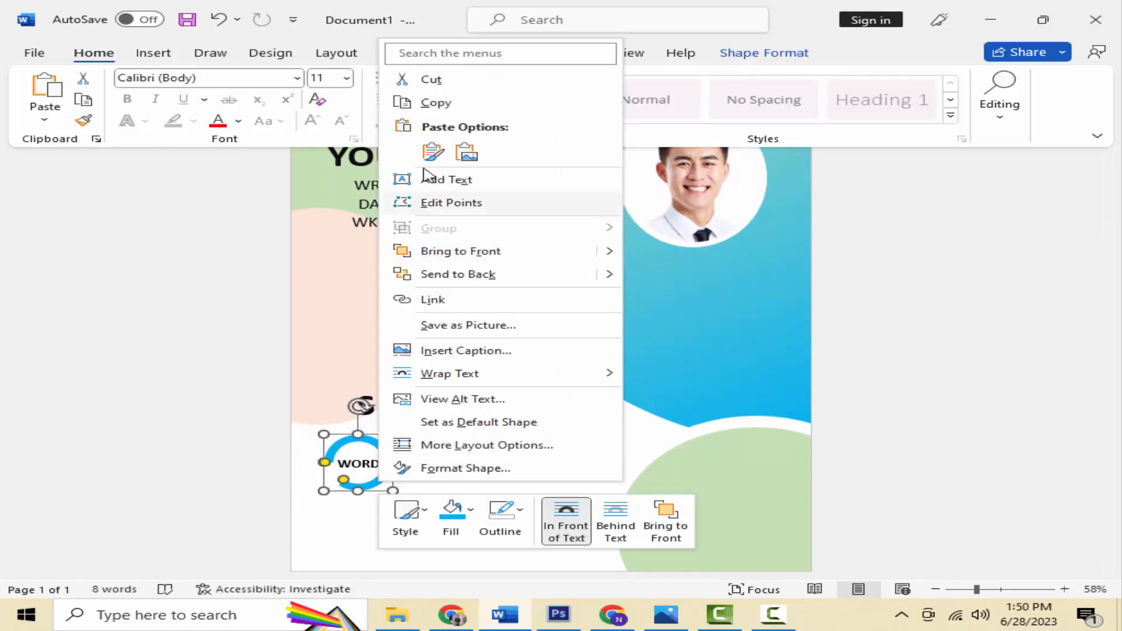
click(436, 102)
Step: Paste the copied ring and place it just right of the WORD ring
right_click(457, 465)
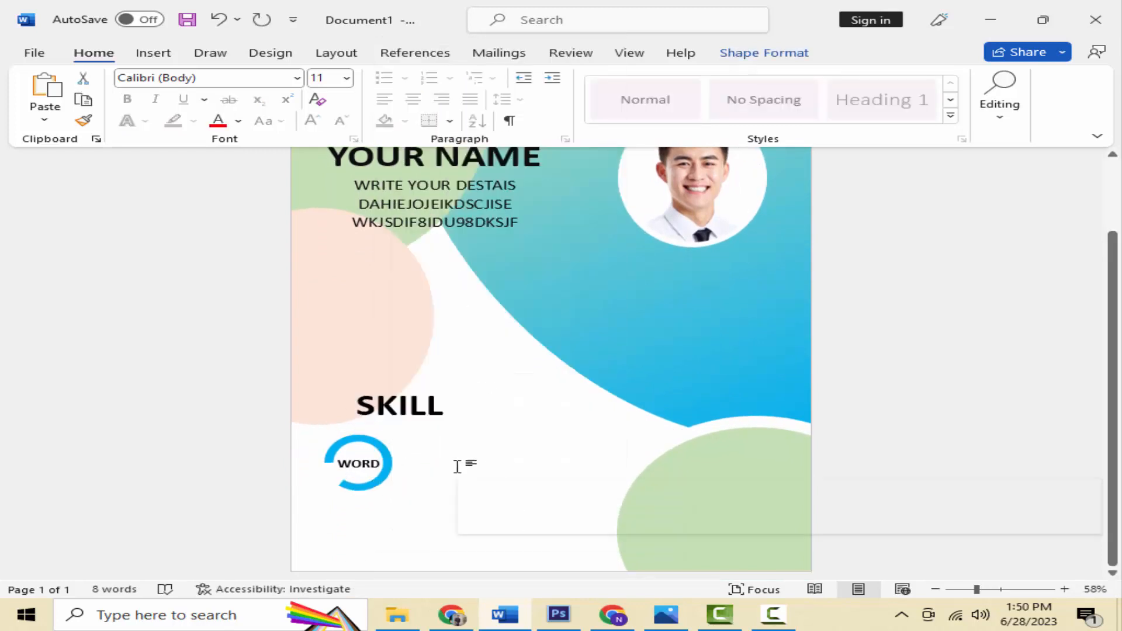
click(511, 261)
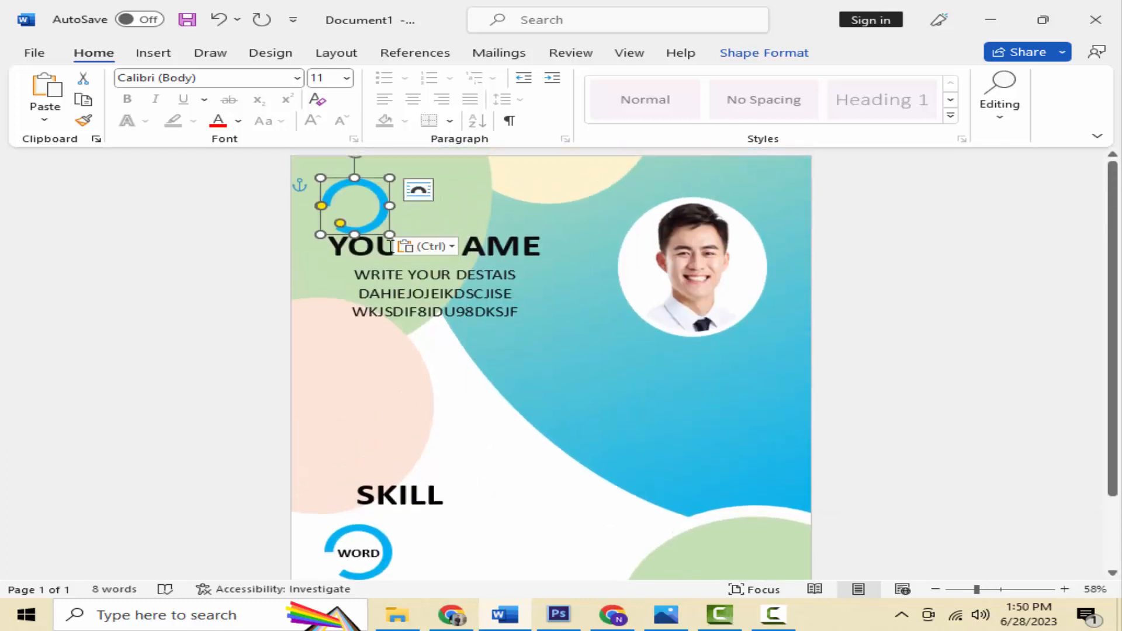
drag(380, 224, 506, 511)
scroll(506, 511, down, 3)
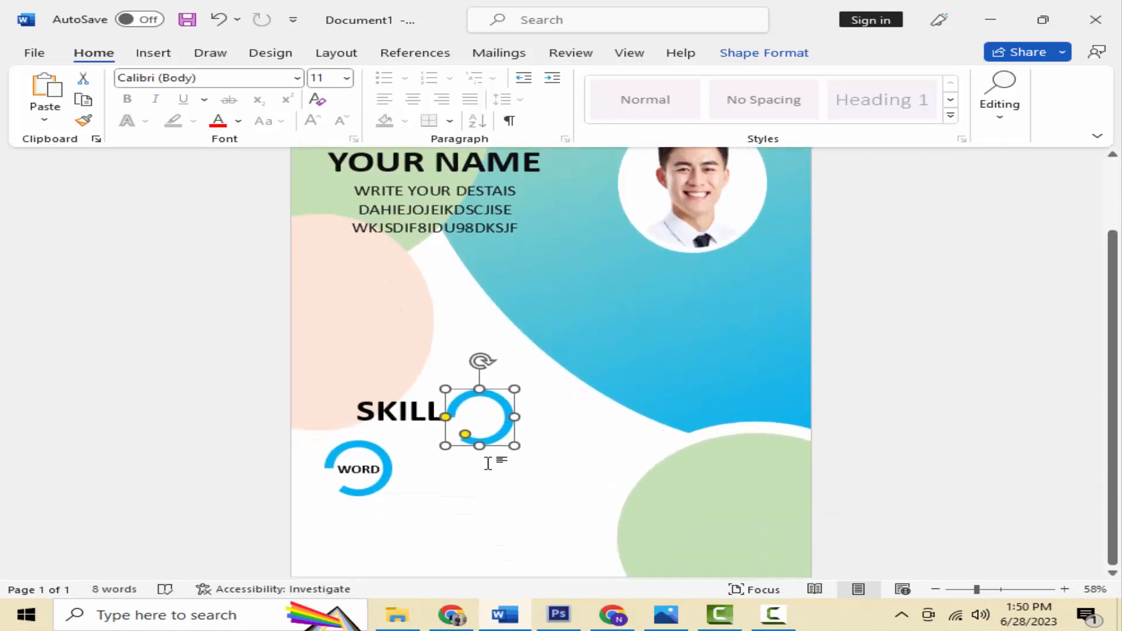
drag(491, 435, 462, 481)
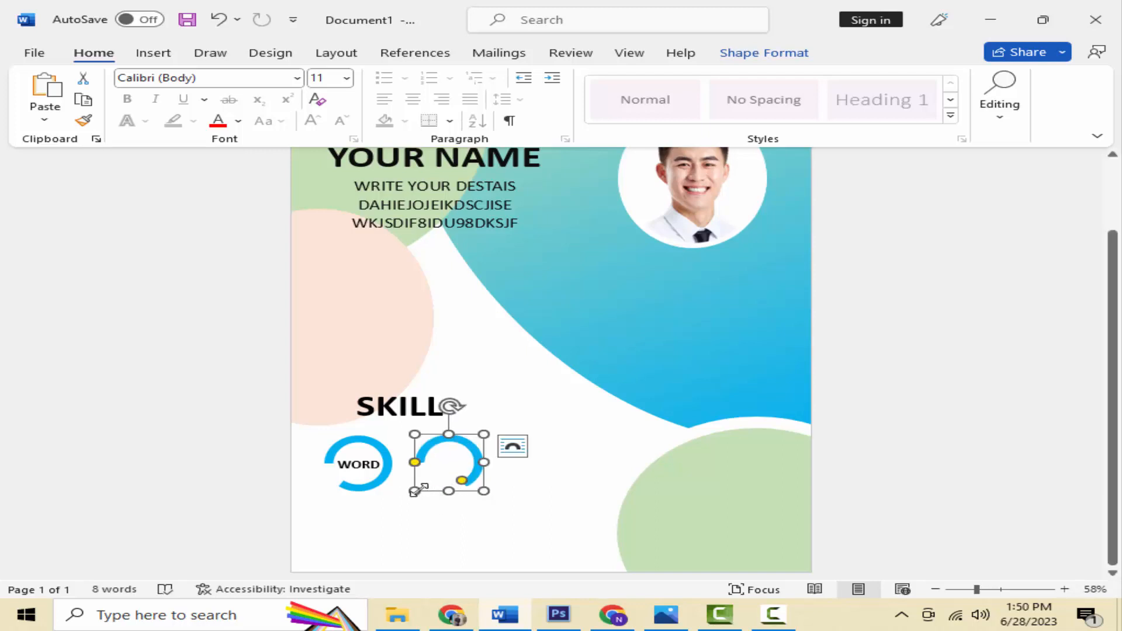
Step: Duplicate the WORD label onto the second ring and retype it as EXCEL
click(354, 463)
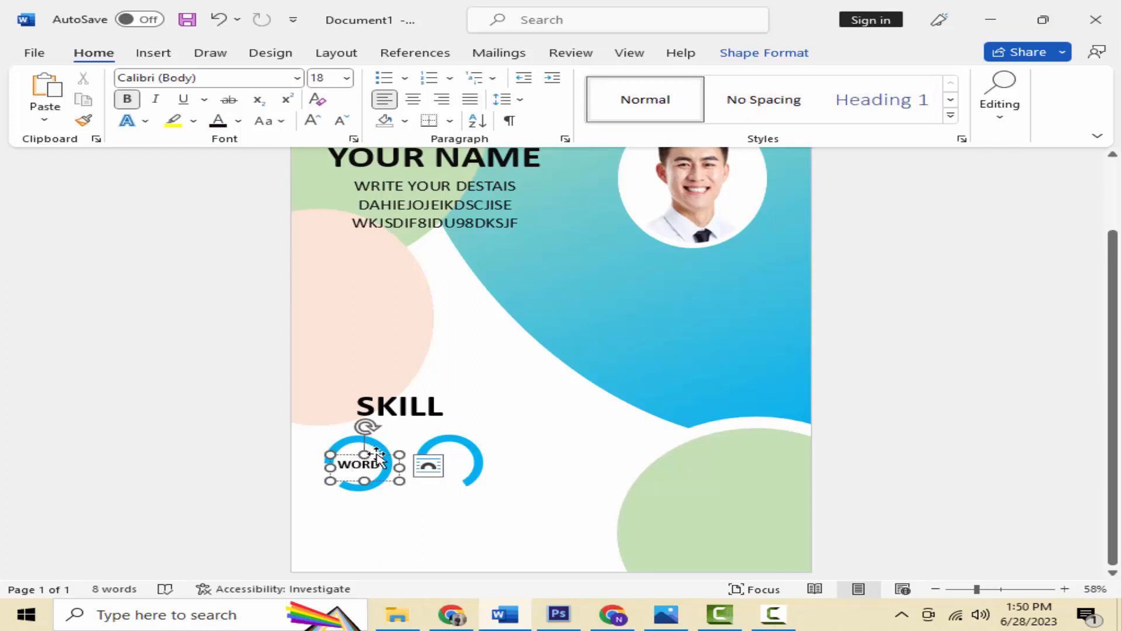
right_click(376, 458)
click(422, 79)
right_click(510, 367)
click(564, 162)
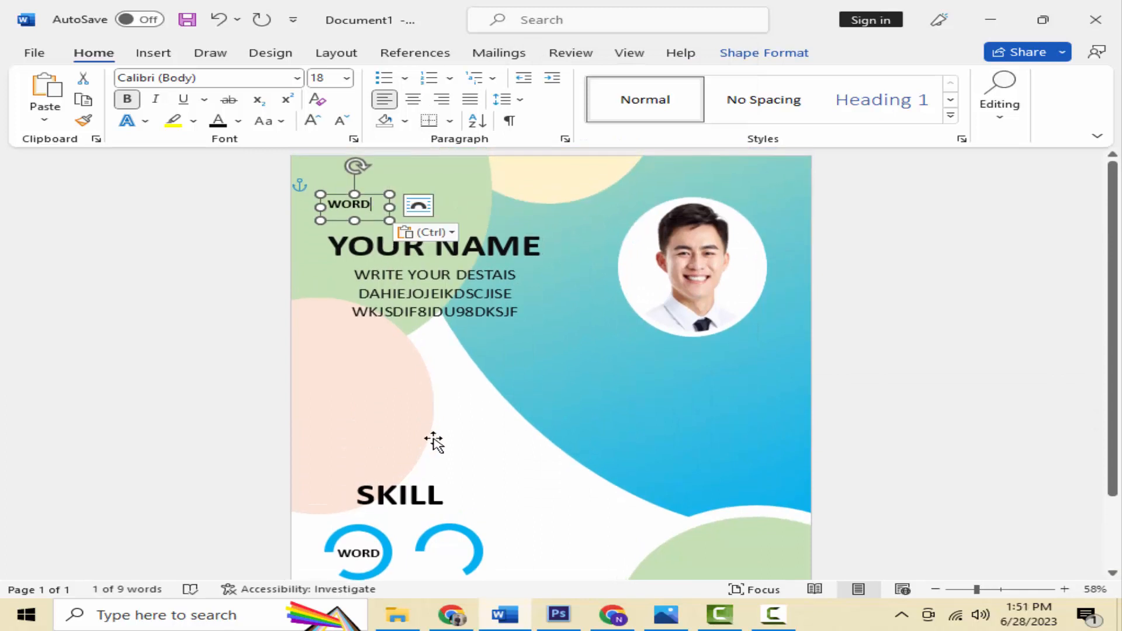
click(380, 200)
drag(379, 193, 473, 478)
double_click(445, 466)
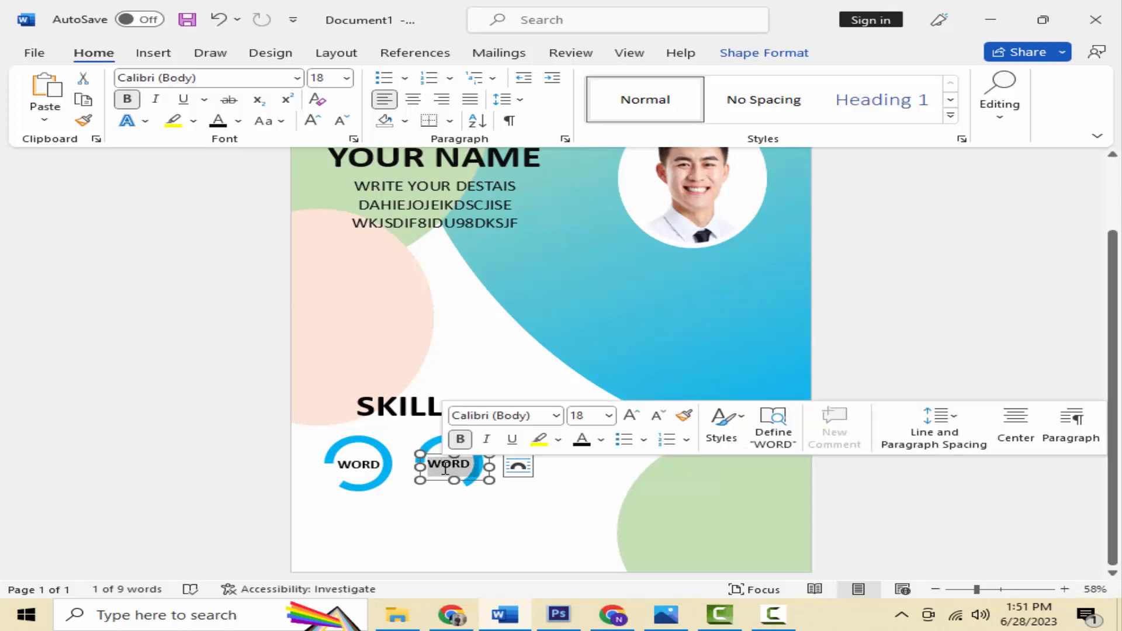
text(EXCEL)
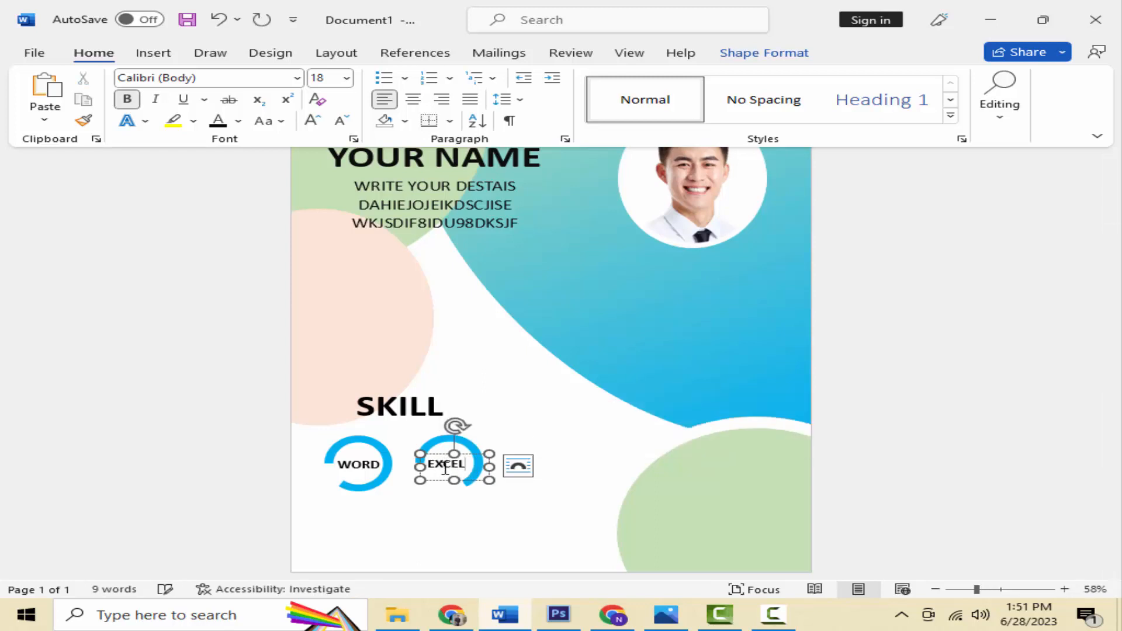
click(408, 514)
Step: Select the EXCEL label together with its arc and nudge both down slightly
scroll(393, 558, down, 2)
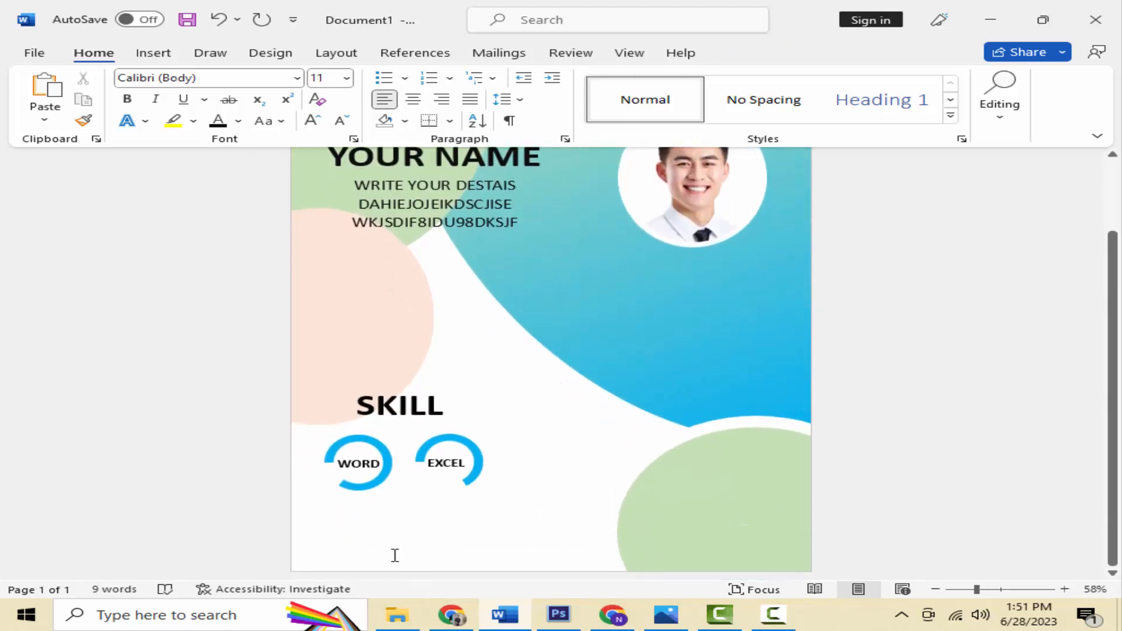
click(477, 474)
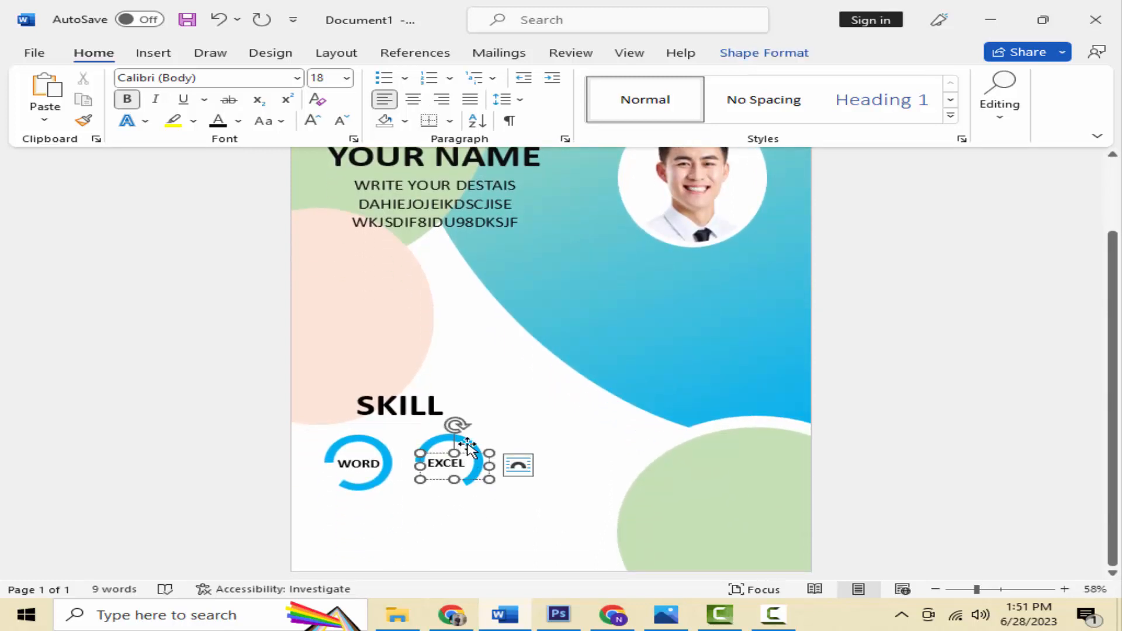
shift+click(467, 449)
drag(482, 477, 480, 481)
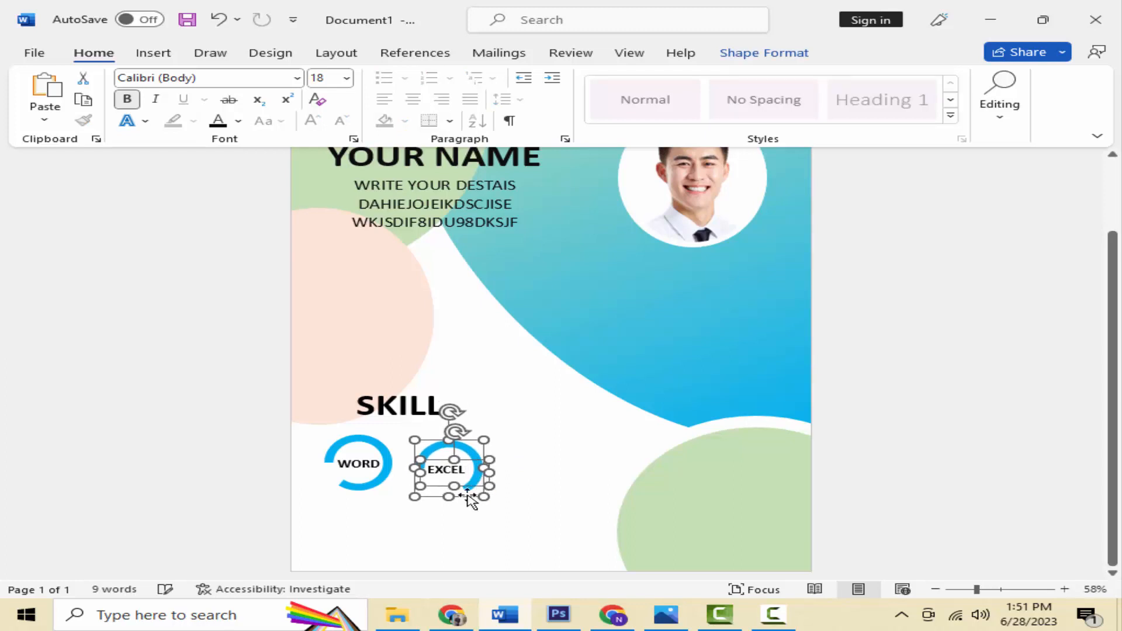
click(367, 490)
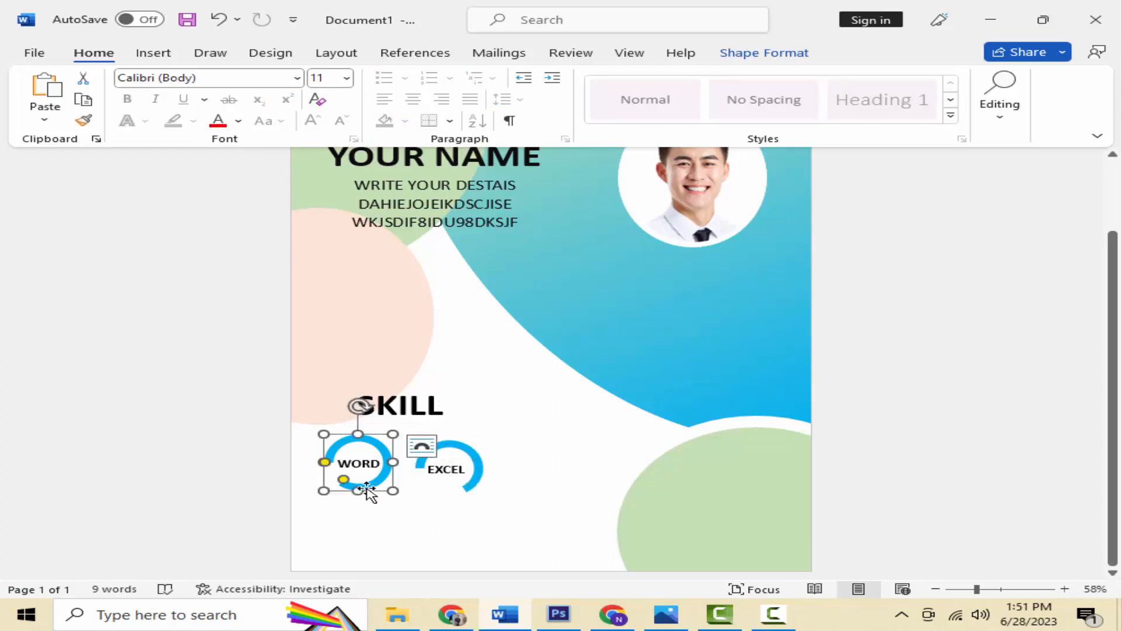
right_click(367, 490)
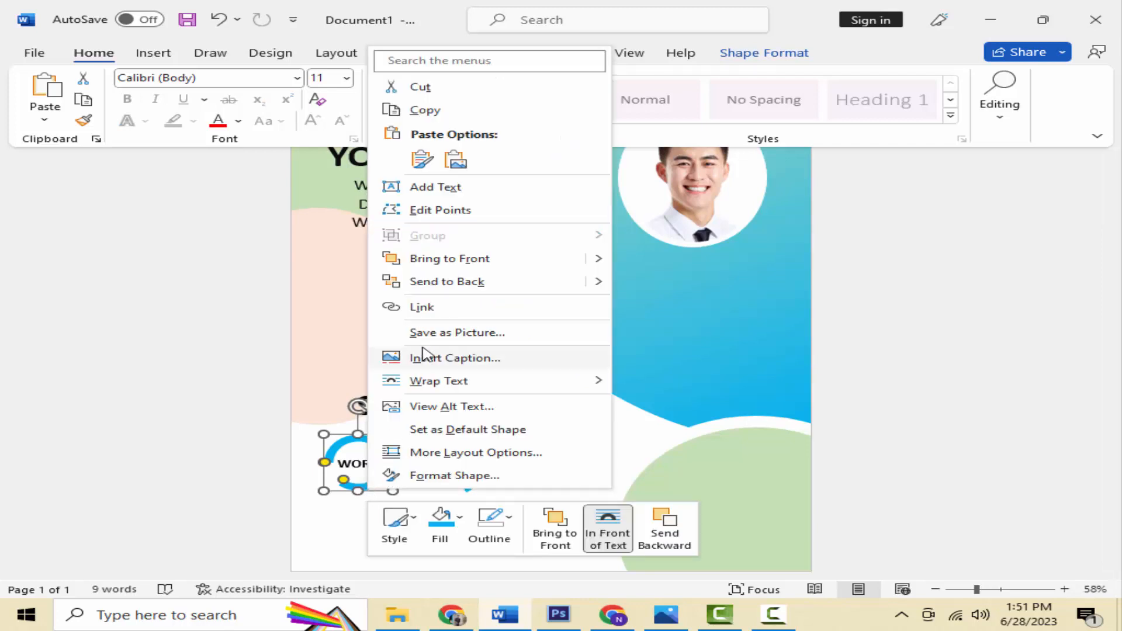
click(649, 435)
click(517, 491)
scroll(526, 509, up, 3)
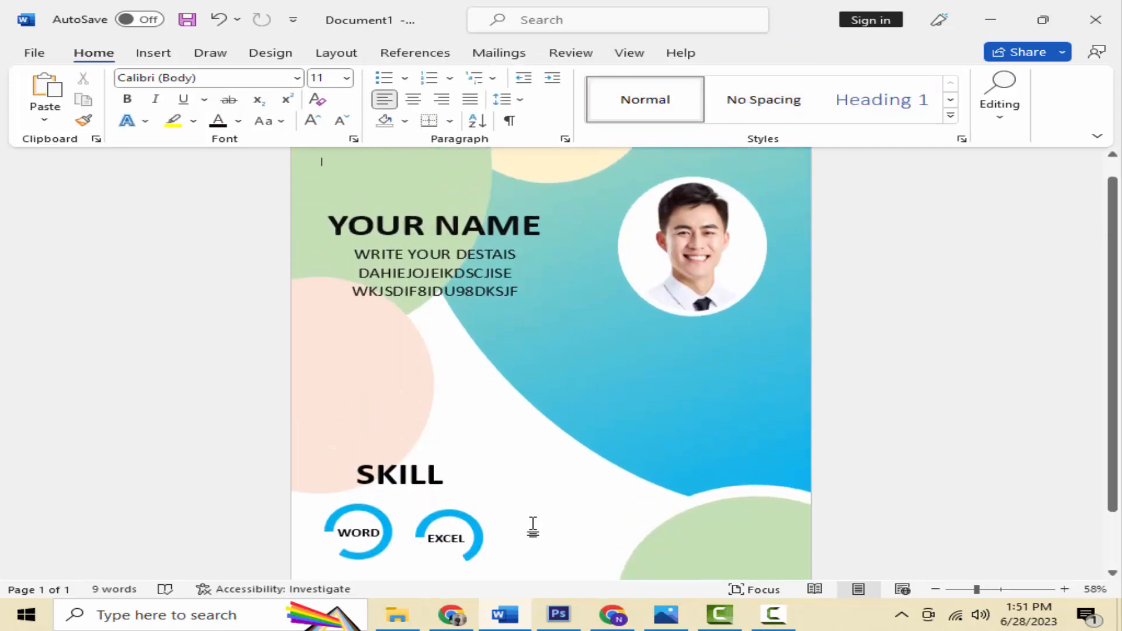
scroll(535, 491, down, 1)
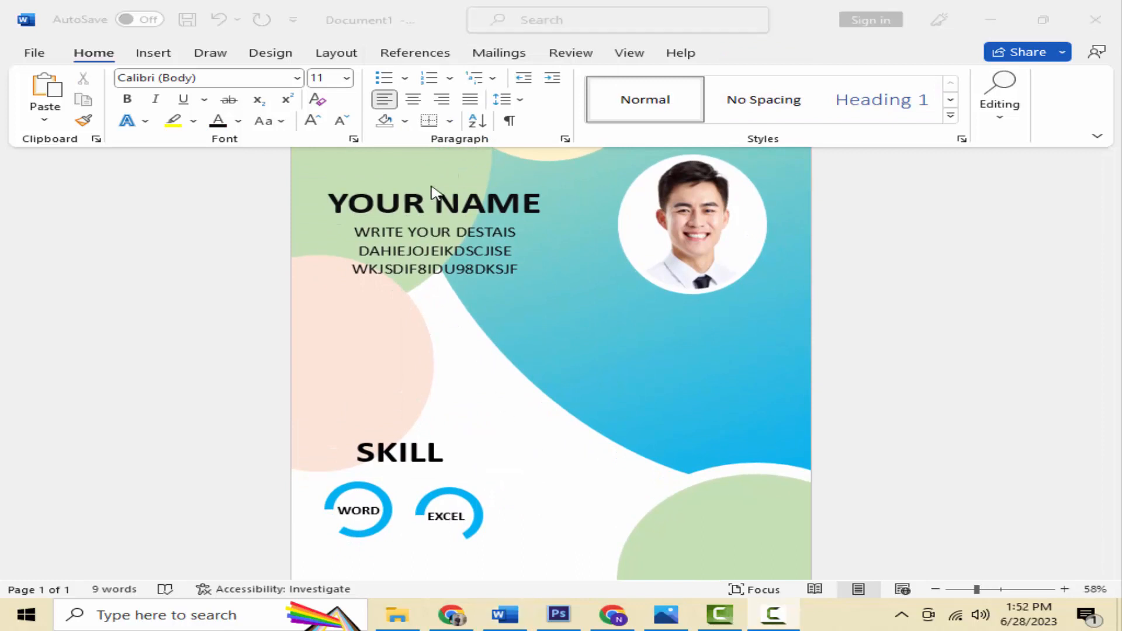
Step: Duplicate the YOUR NAME text box and move the copy onto the blue area above SKILL
click(435, 203)
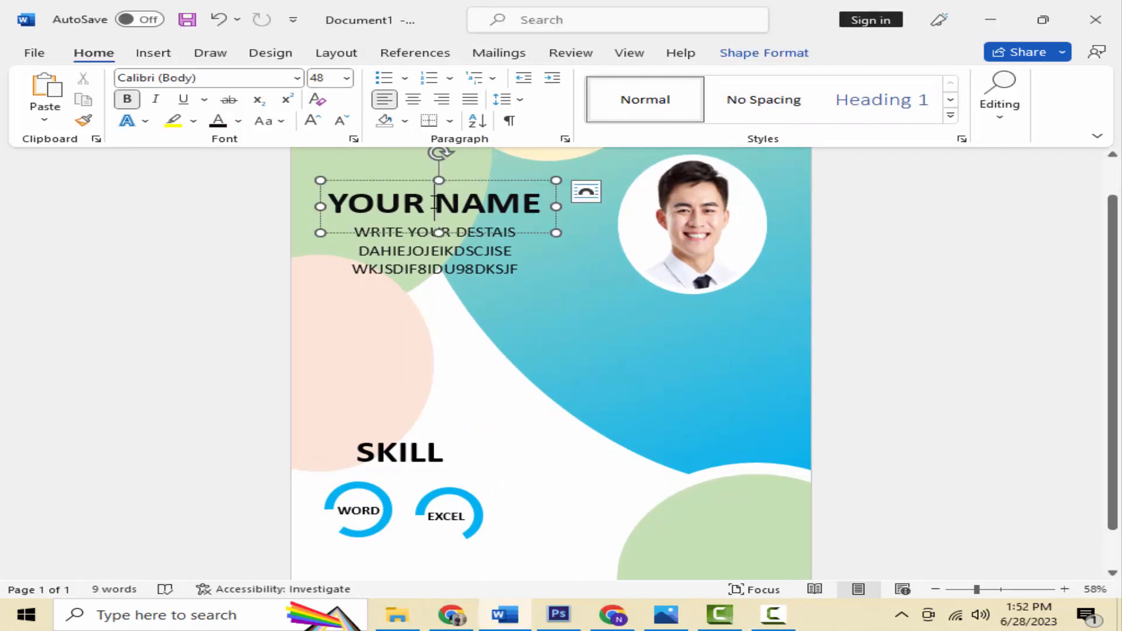
right_click(477, 184)
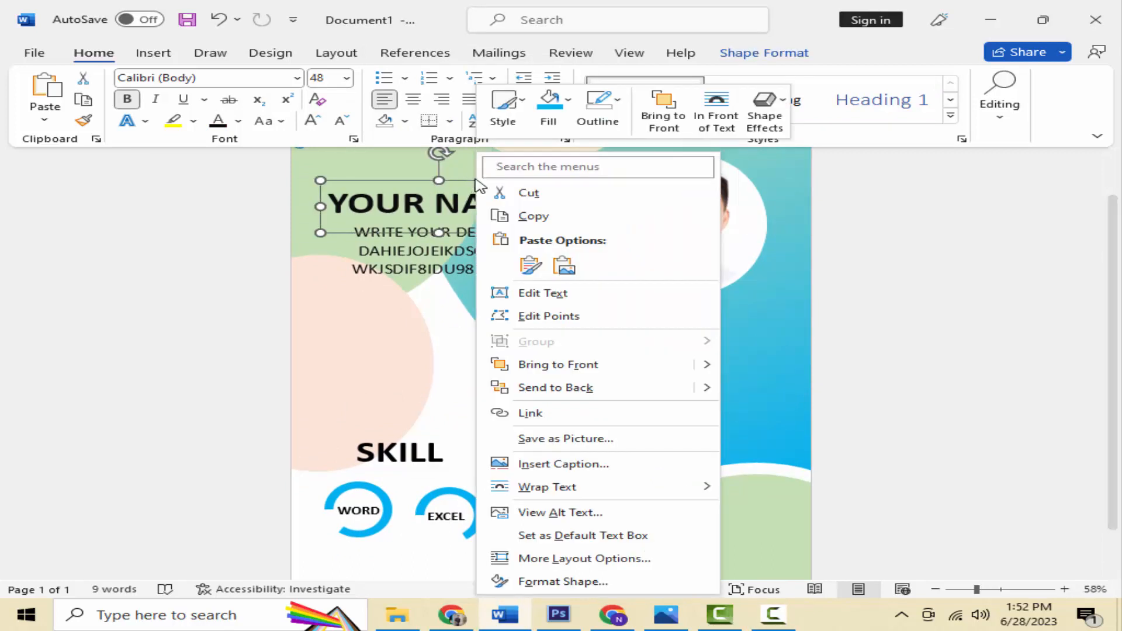
click(531, 220)
right_click(562, 366)
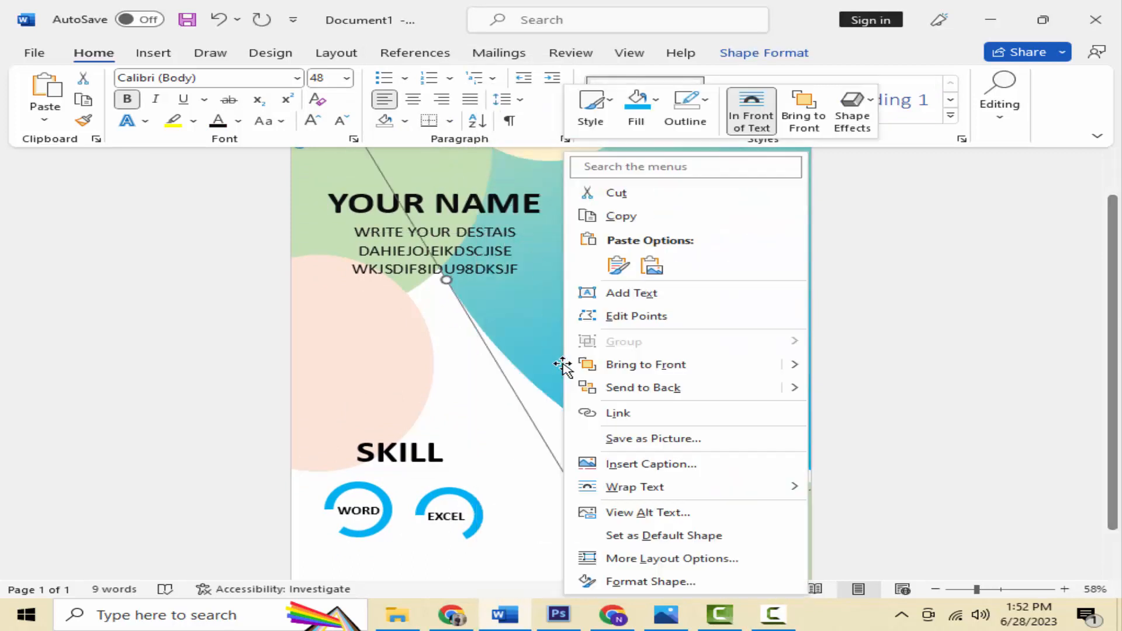
click(618, 266)
drag(621, 198, 756, 394)
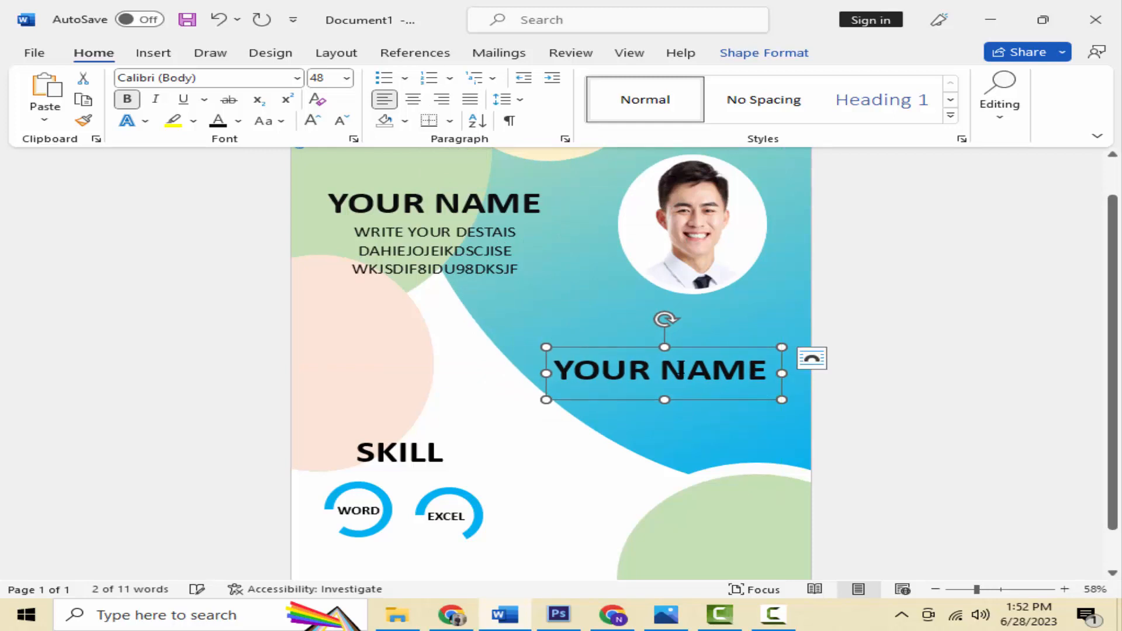
Step: Change the copied text to CONTACT and reduce it from 48 to 36 pt
triple_click(684, 374)
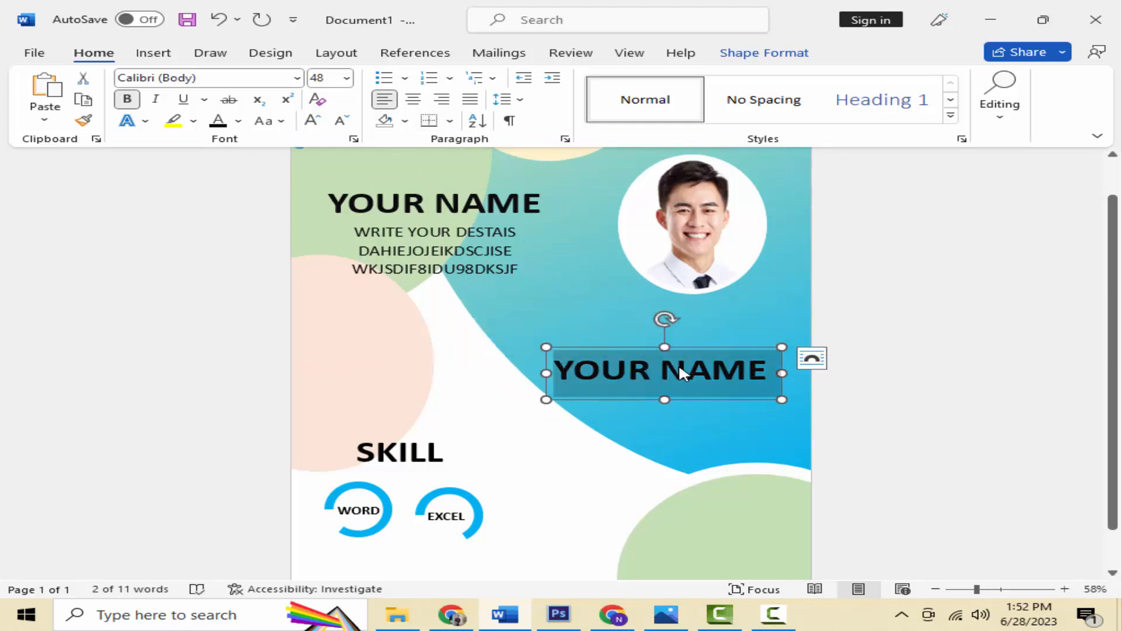
text(CONTACT)
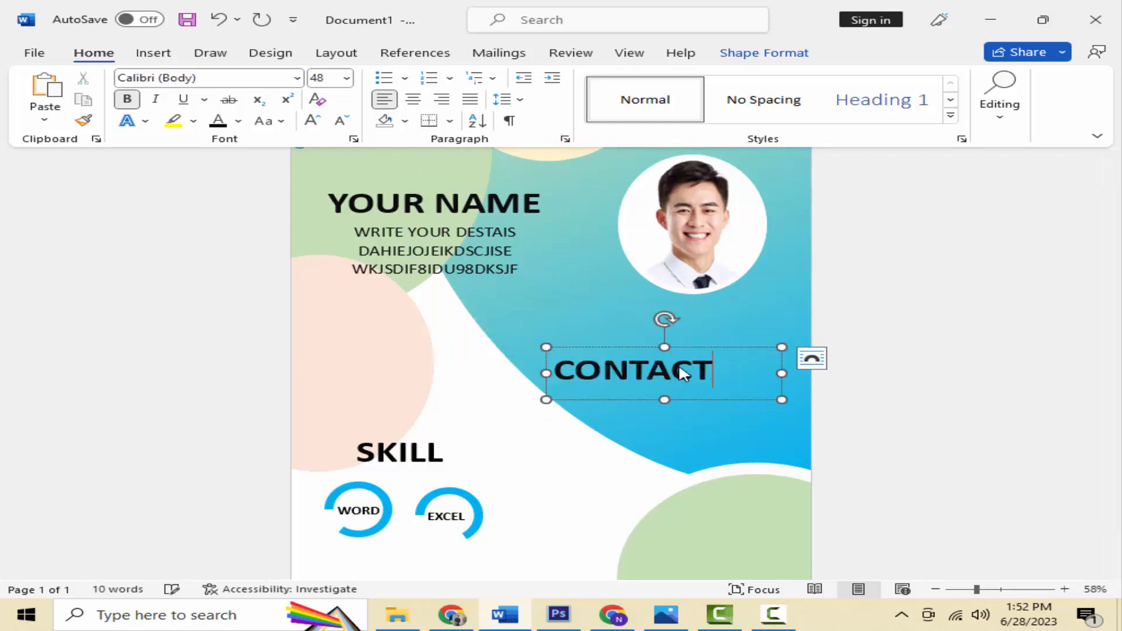
triple_click(694, 376)
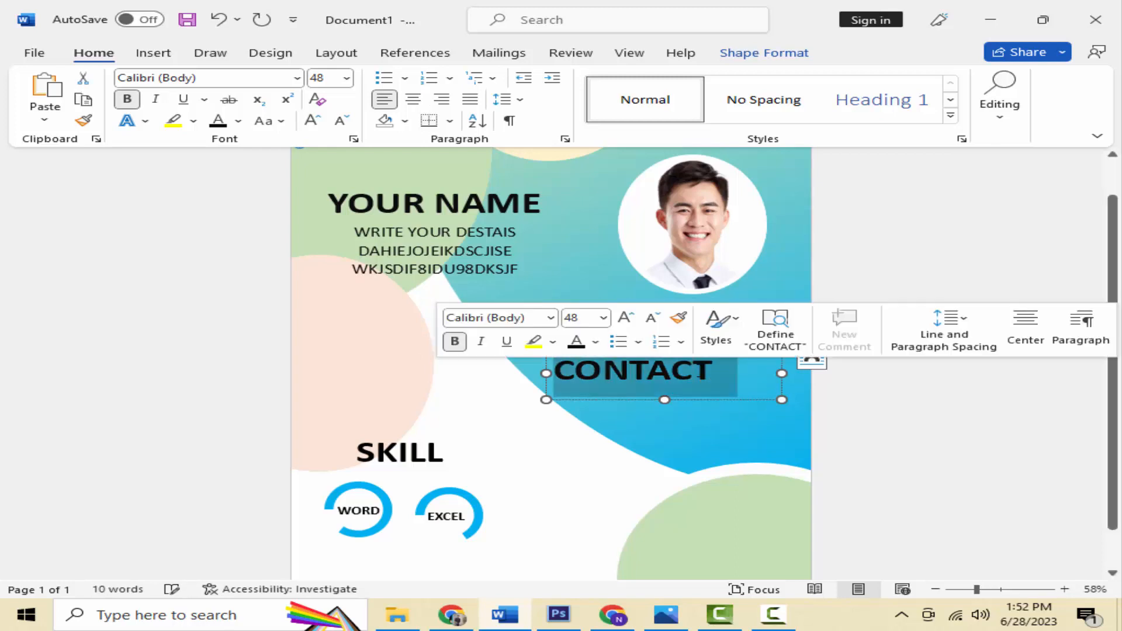
click(352, 122)
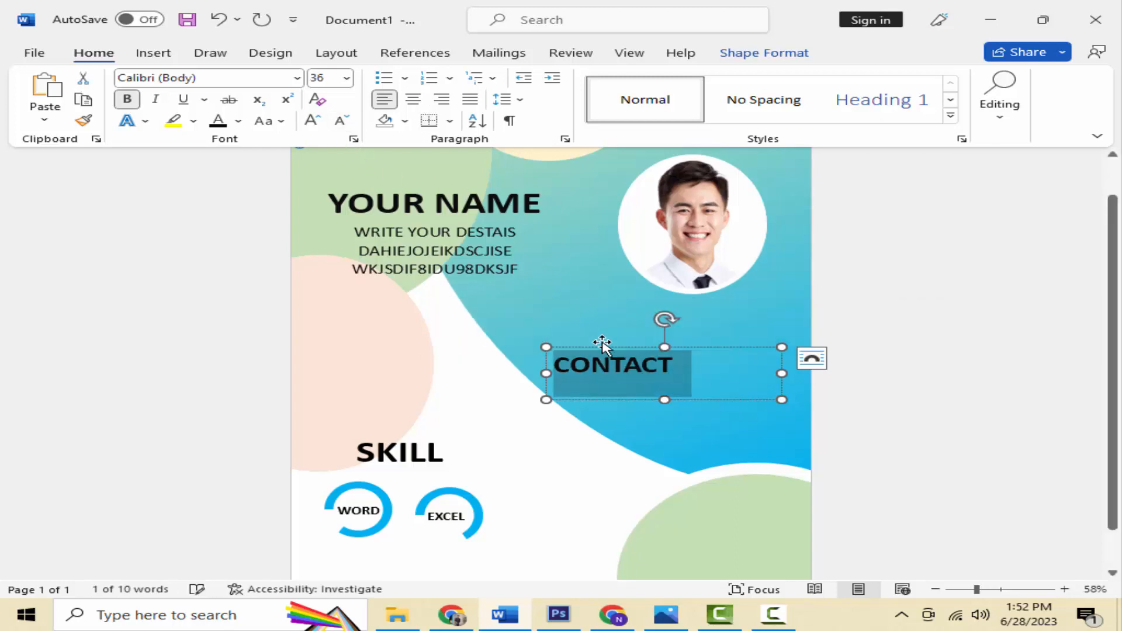
Step: Shrink the CONTACT box to fit its text and shift it down and right
drag(749, 374, 684, 373)
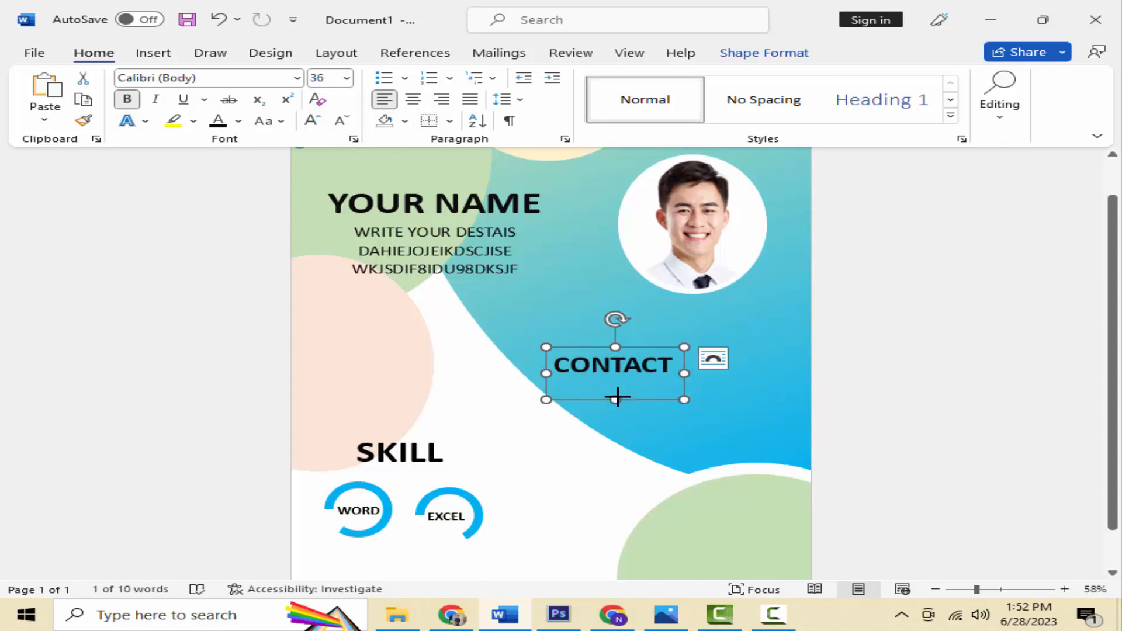
drag(615, 399, 615, 385)
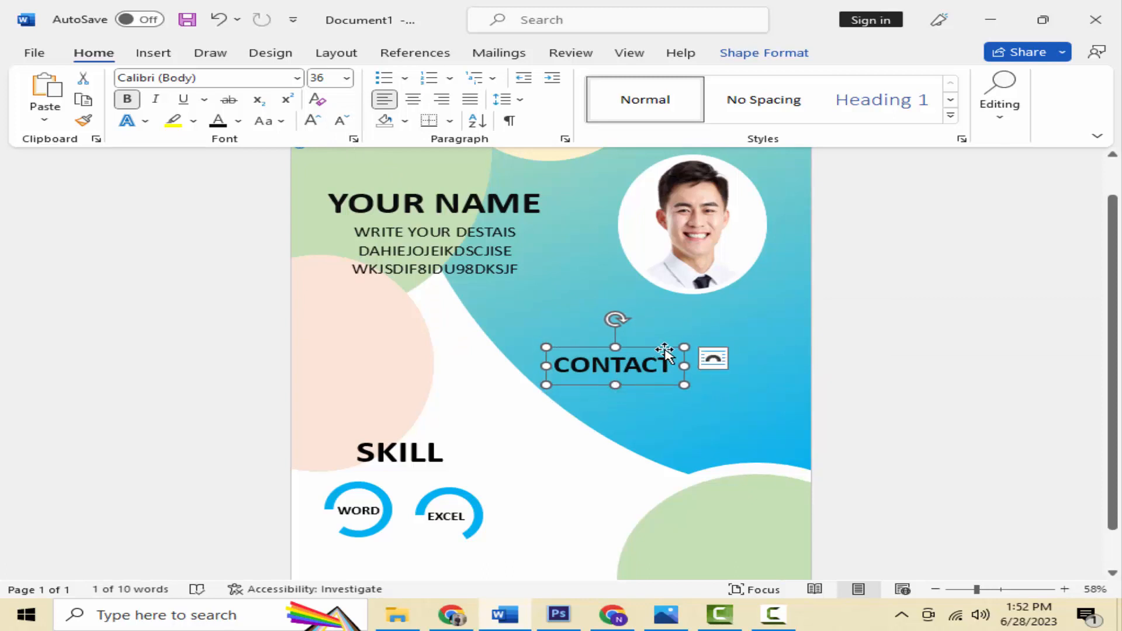
drag(649, 348, 684, 360)
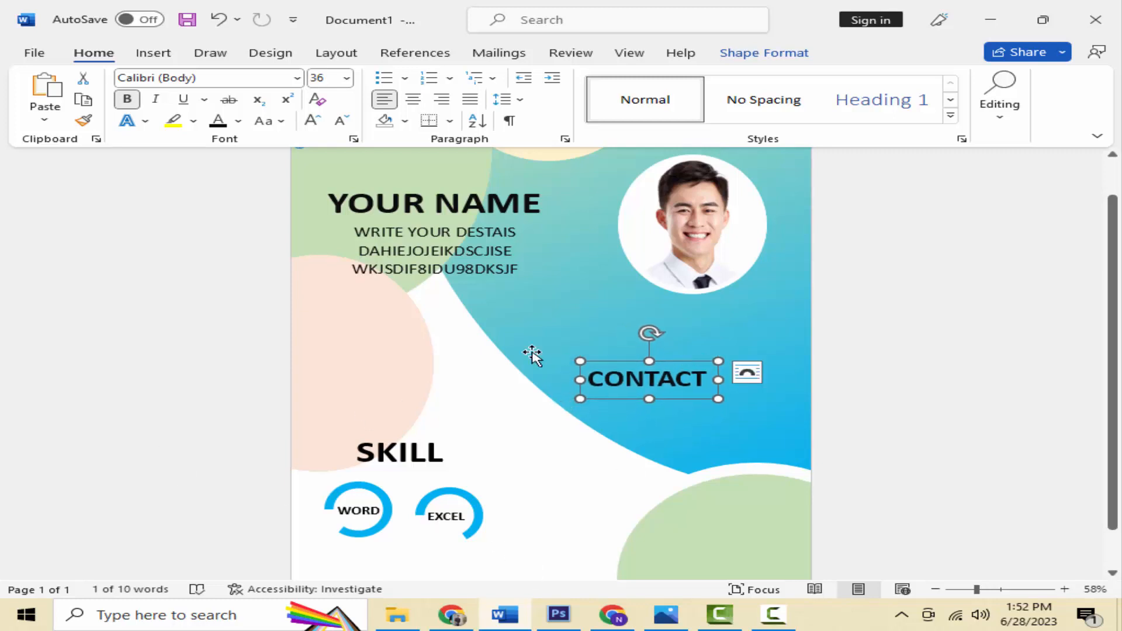
scroll(532, 355, down, 1)
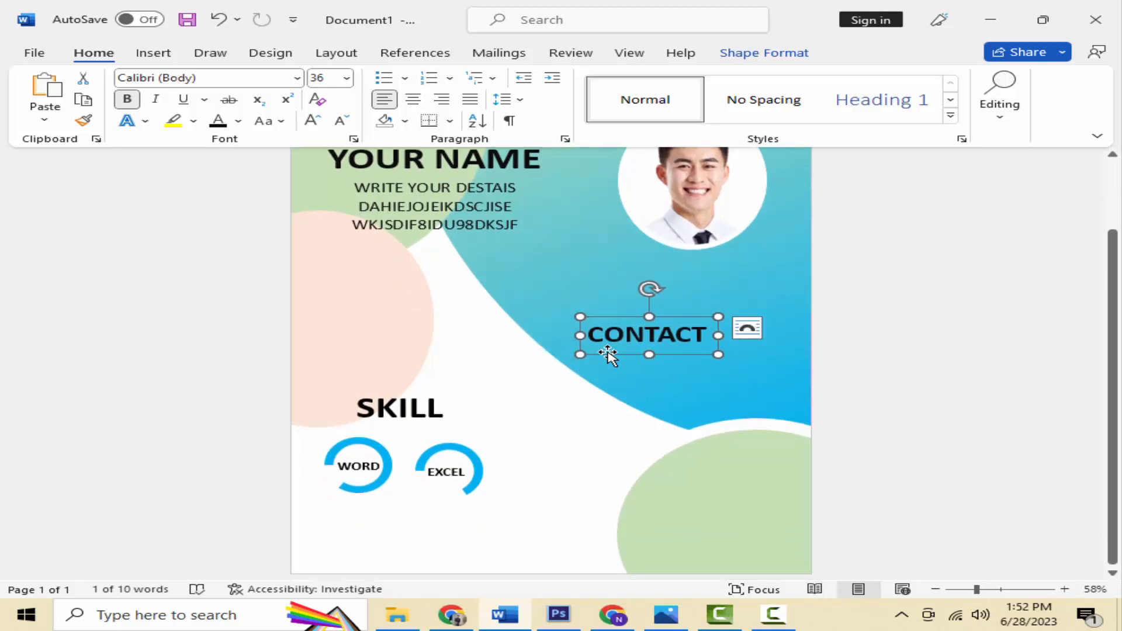
Step: Insert the black house icon from Word's stock icon library
click(153, 54)
click(232, 98)
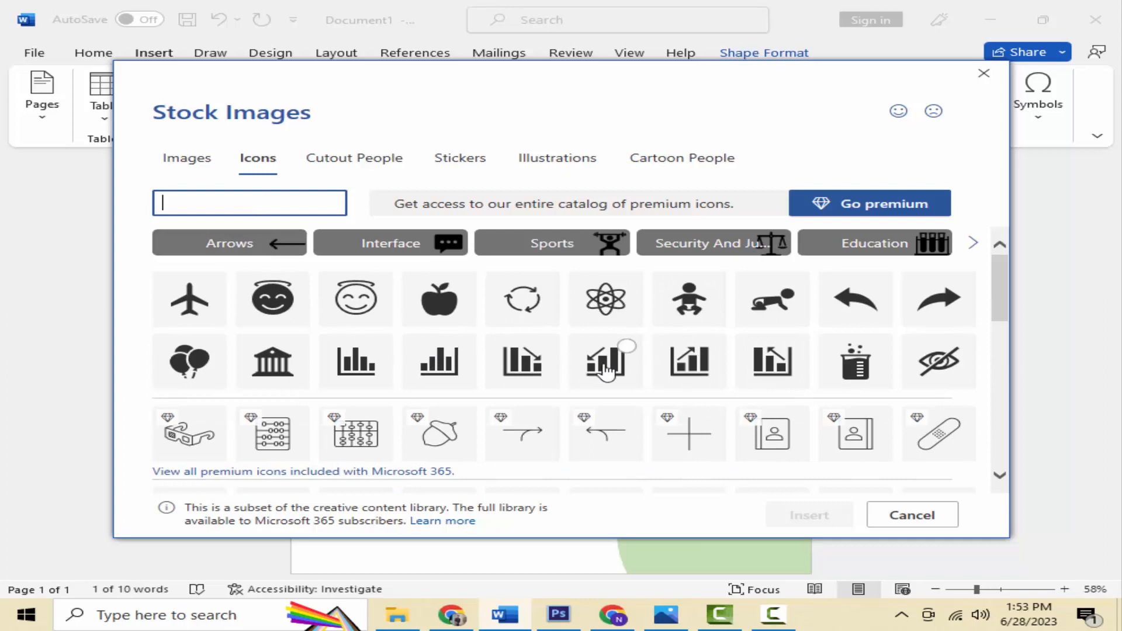
scroll(608, 371, down, 5)
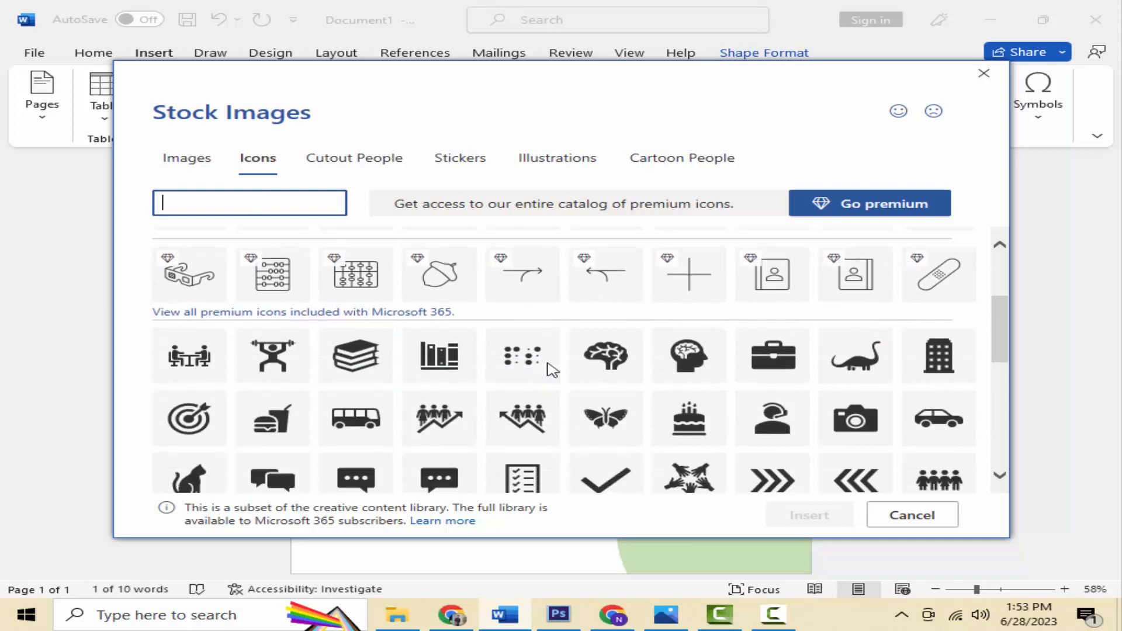
scroll(550, 368, down, 3)
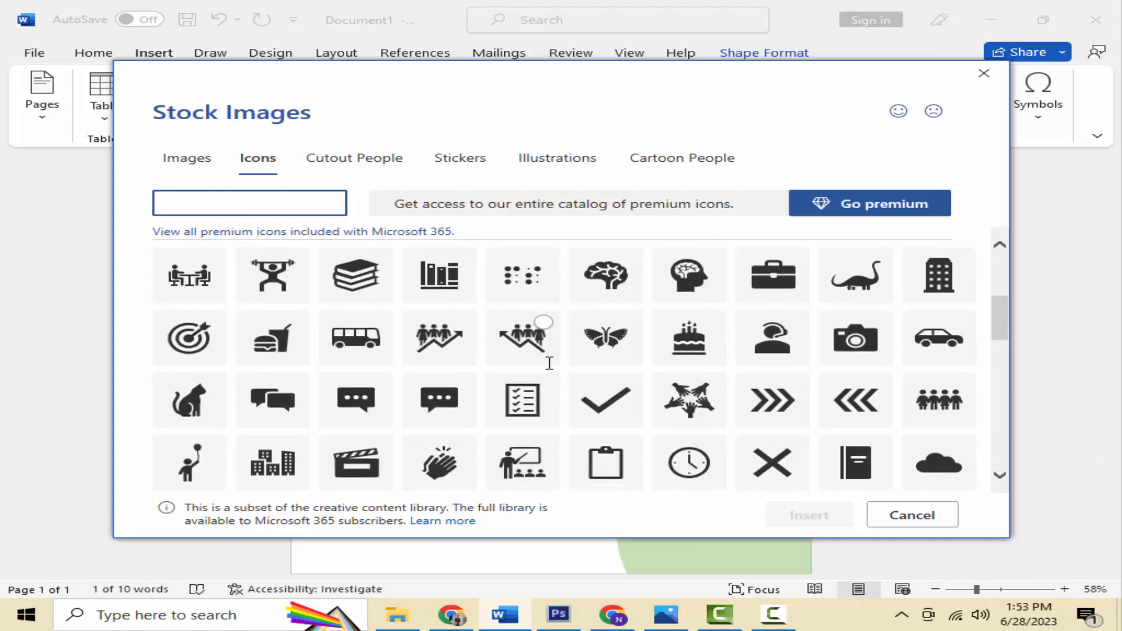
scroll(549, 363, down, 2)
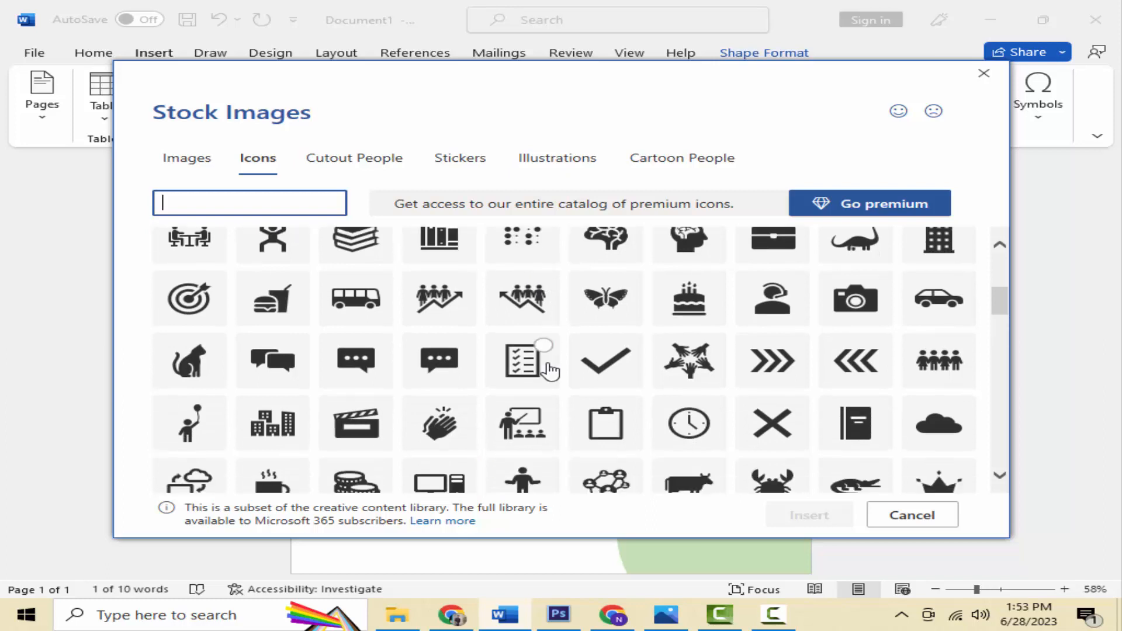
scroll(550, 369, down, 1)
scroll(549, 371, down, 2)
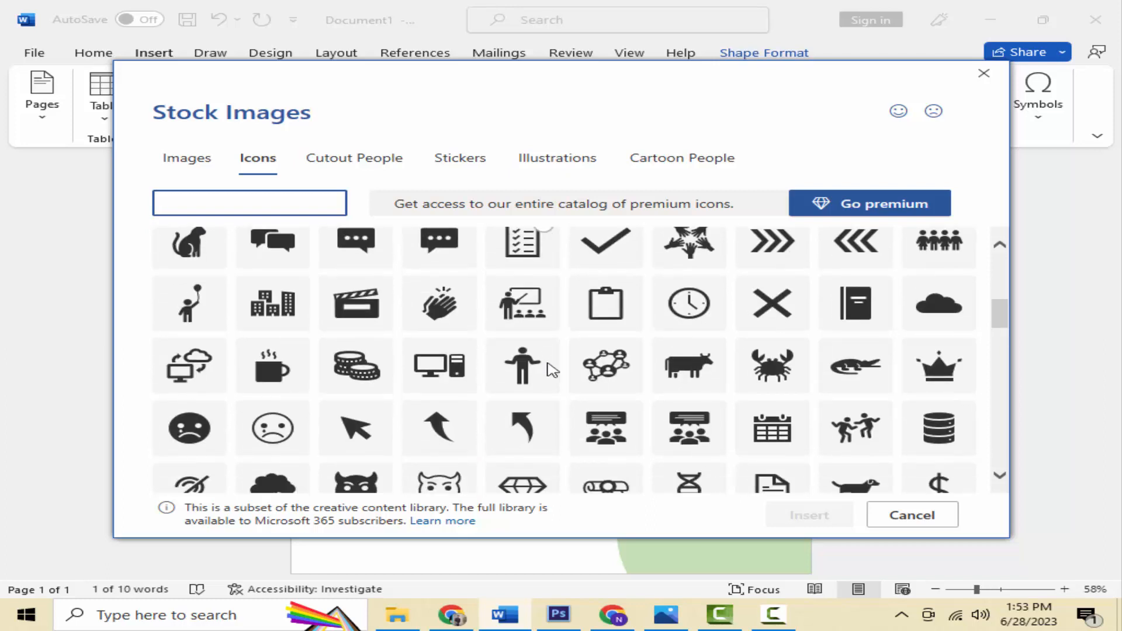
scroll(552, 371, down, 2)
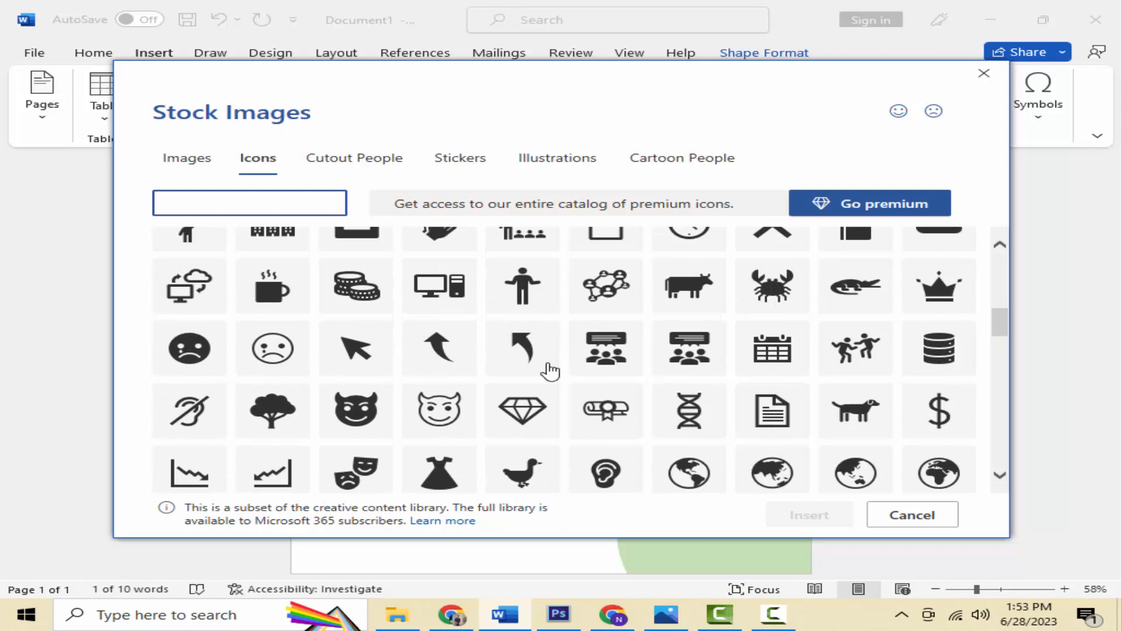
scroll(549, 371, down, 3)
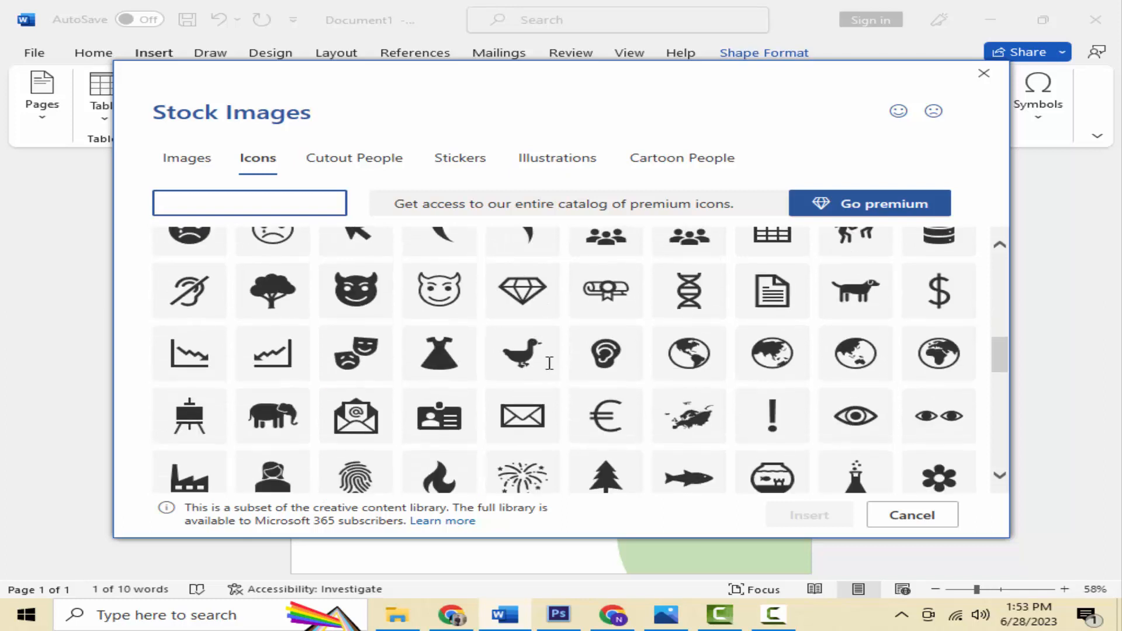
scroll(549, 369, down, 2)
scroll(550, 368, down, 2)
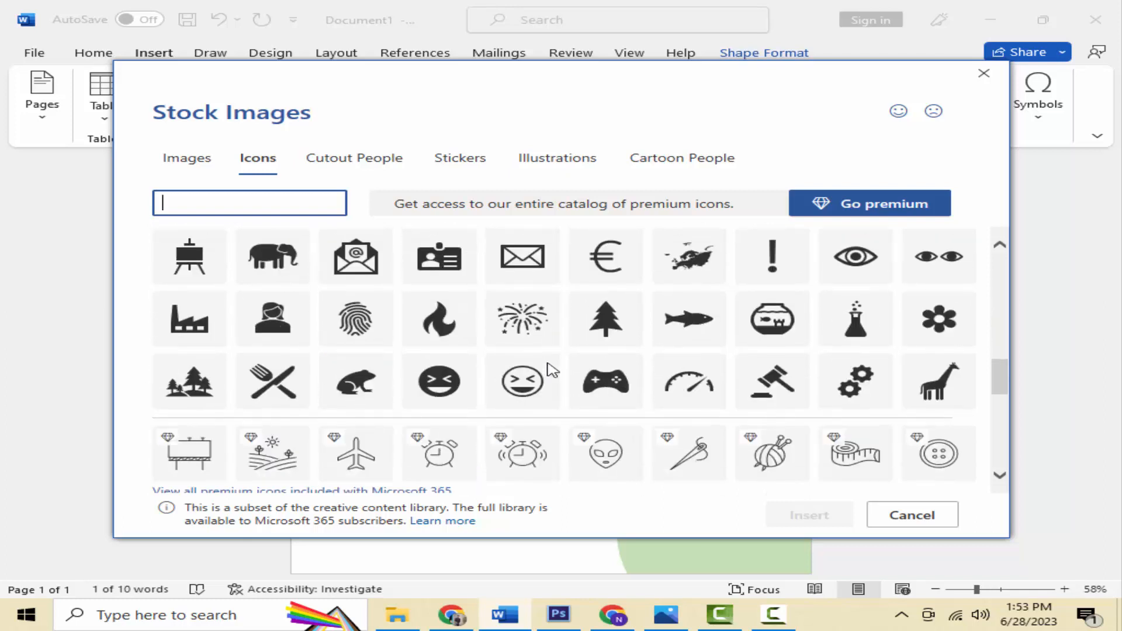
scroll(551, 369, down, 2)
scroll(549, 368, down, 3)
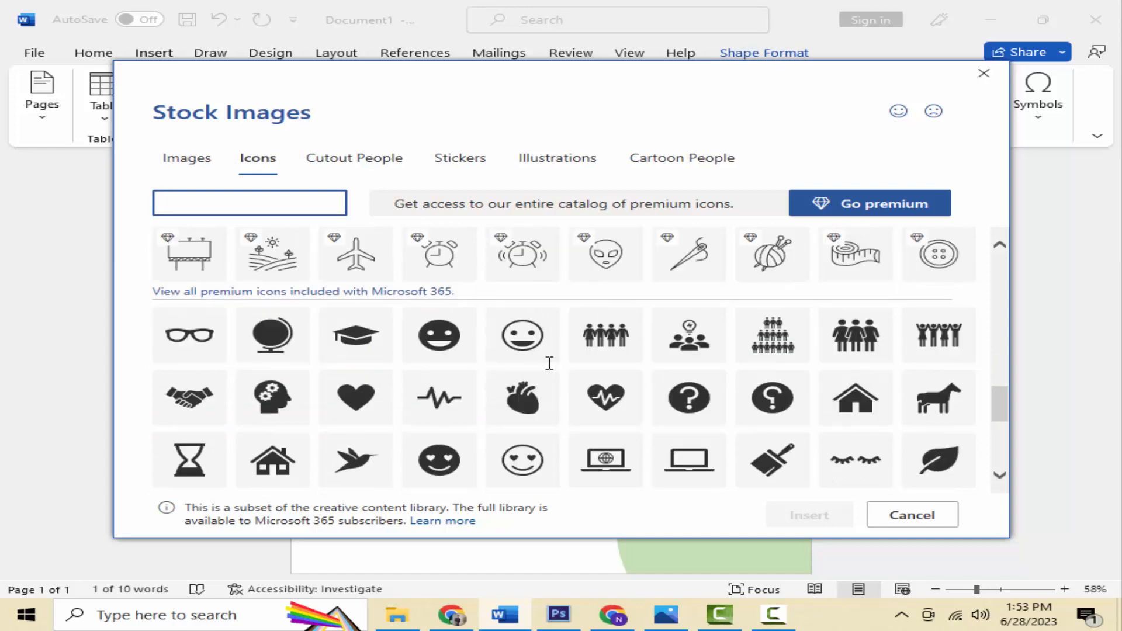
scroll(549, 369, down, 5)
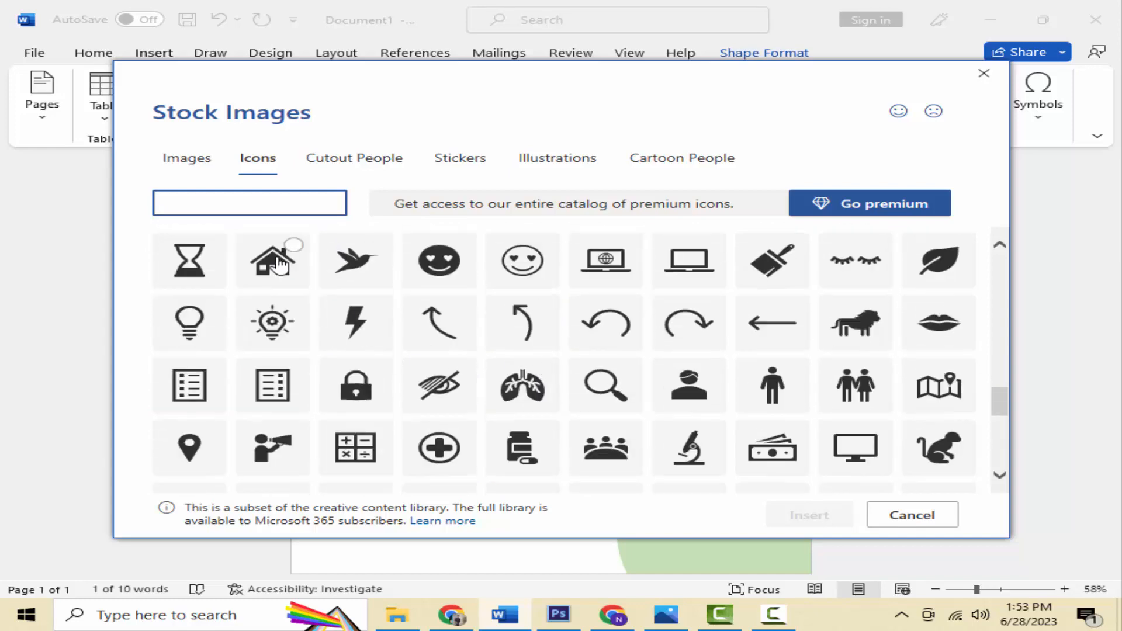
click(279, 266)
click(788, 513)
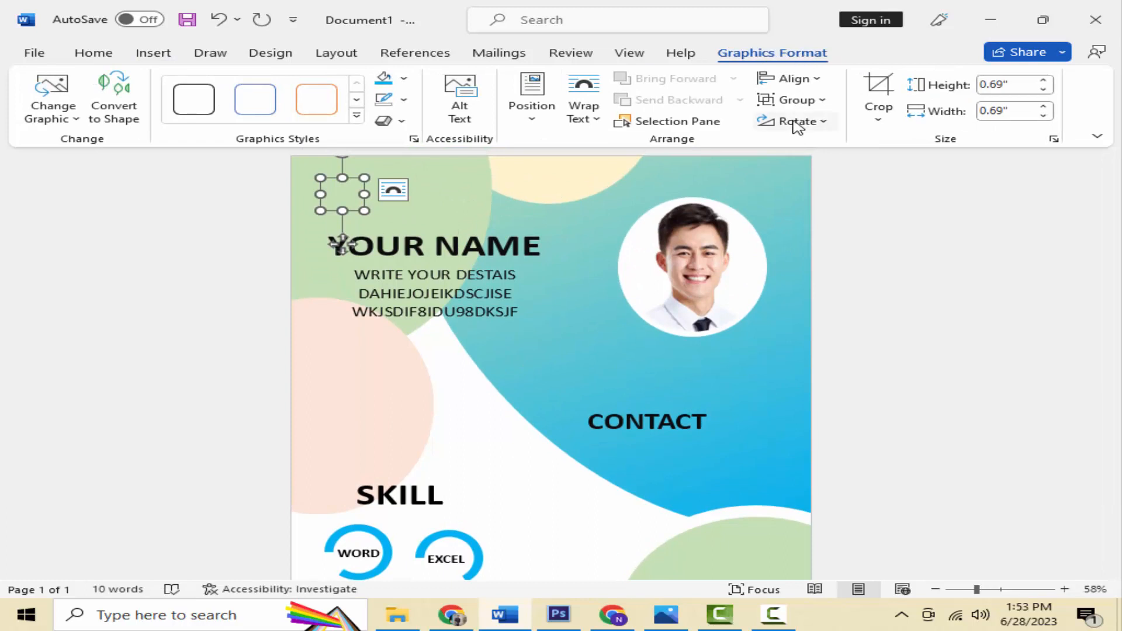
Step: Set the house icon to In Front of Text and place it below CONTACT
click(583, 111)
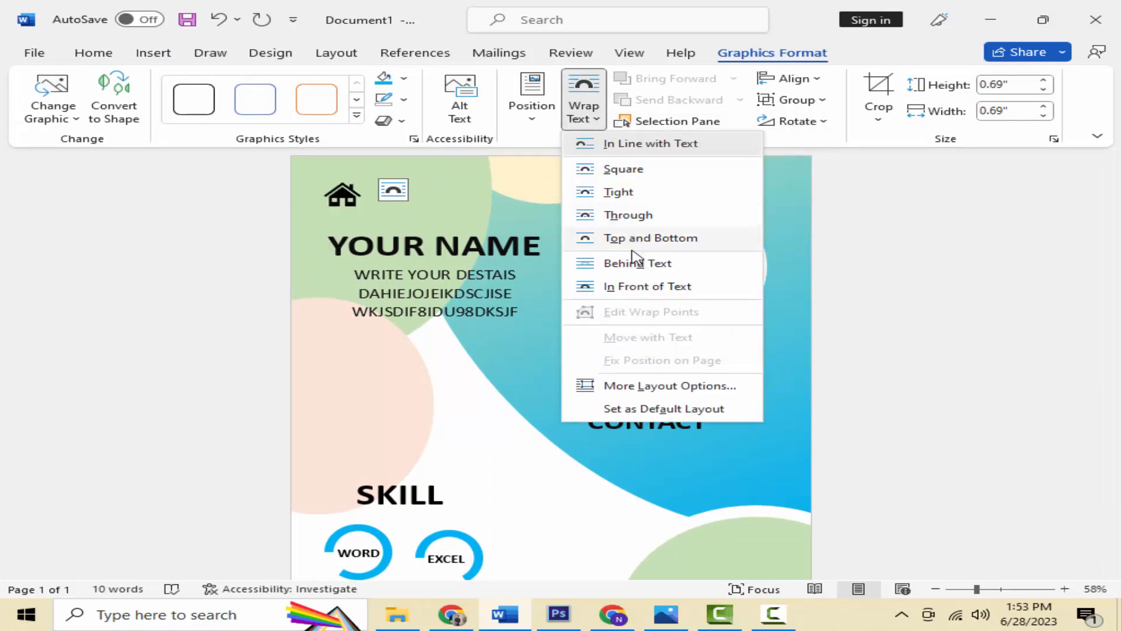
click(646, 291)
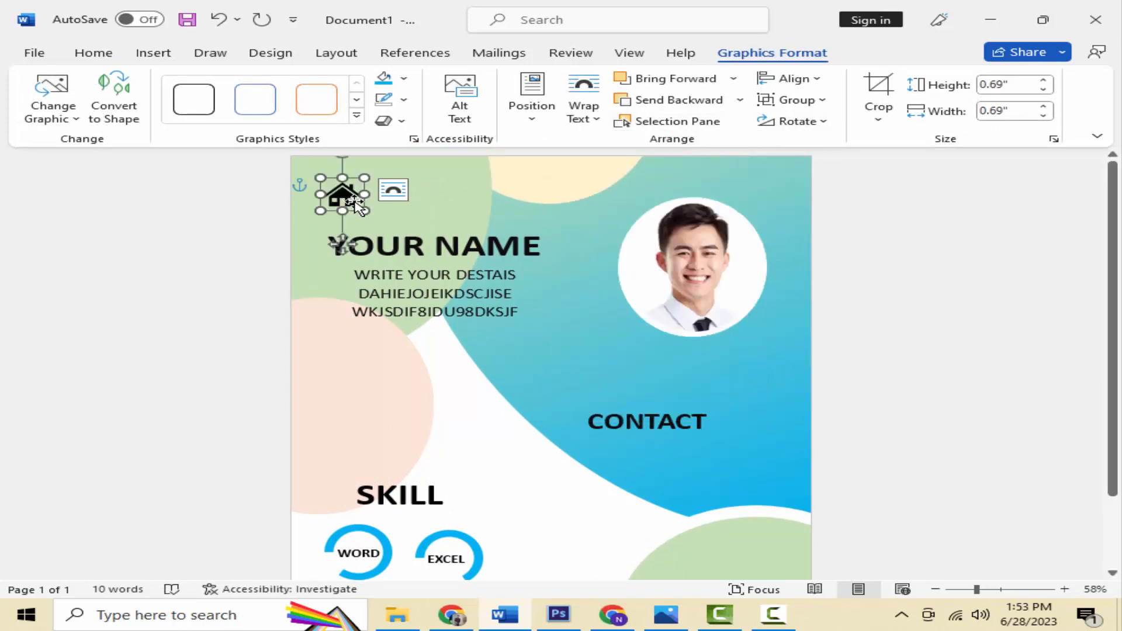
drag(358, 205, 623, 466)
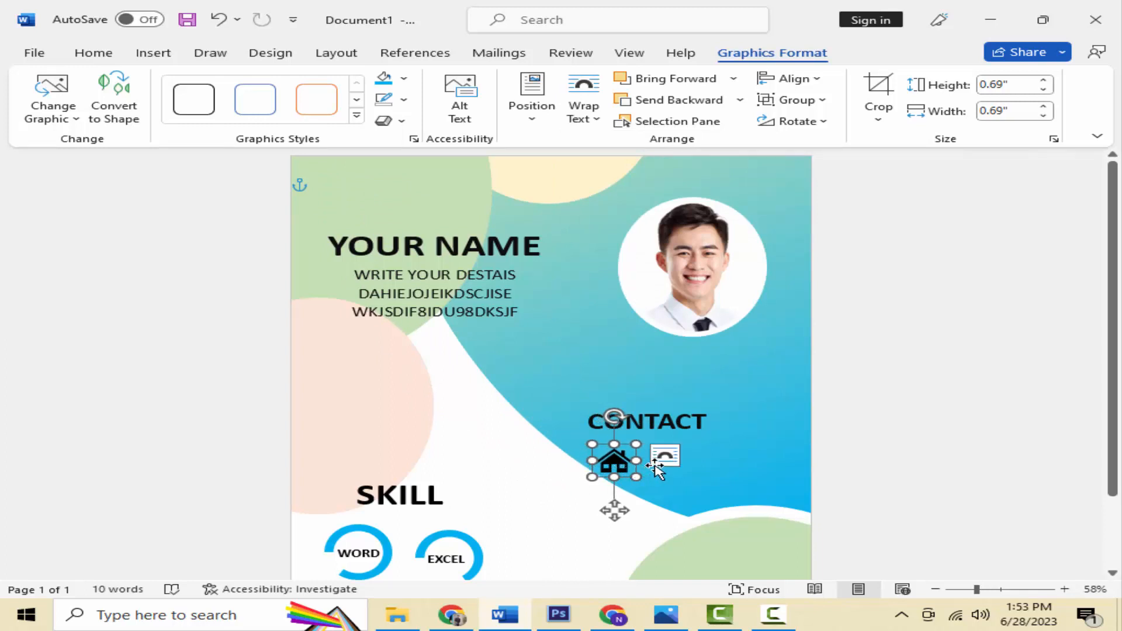
Step: Copy the CONTACT text box and position the copy beside the house icon
click(646, 422)
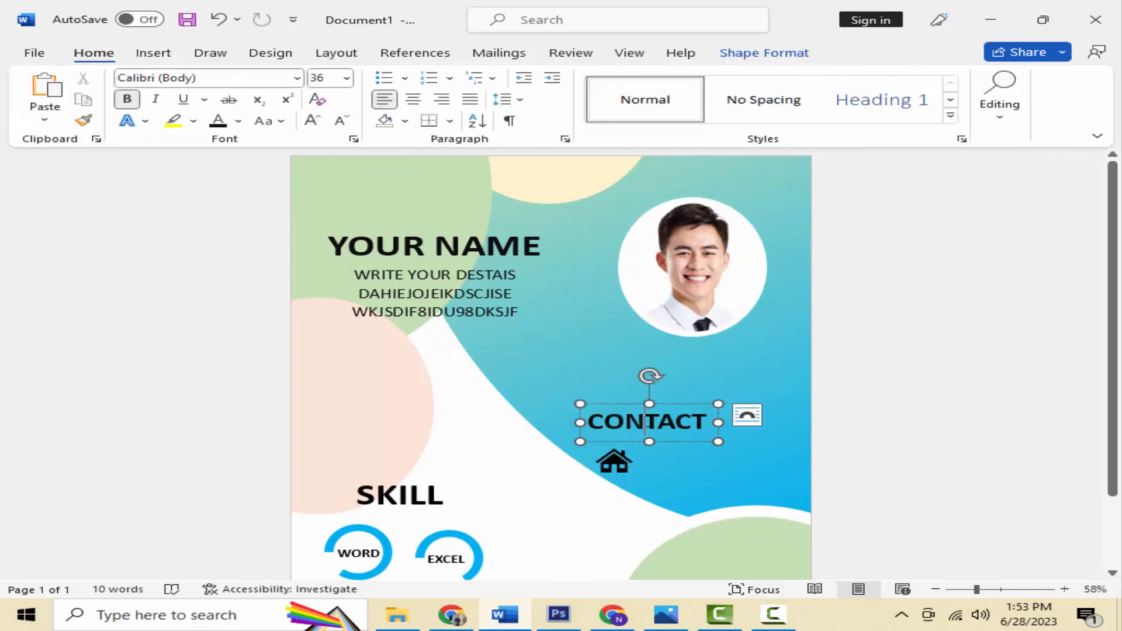
click(669, 440)
right_click(670, 442)
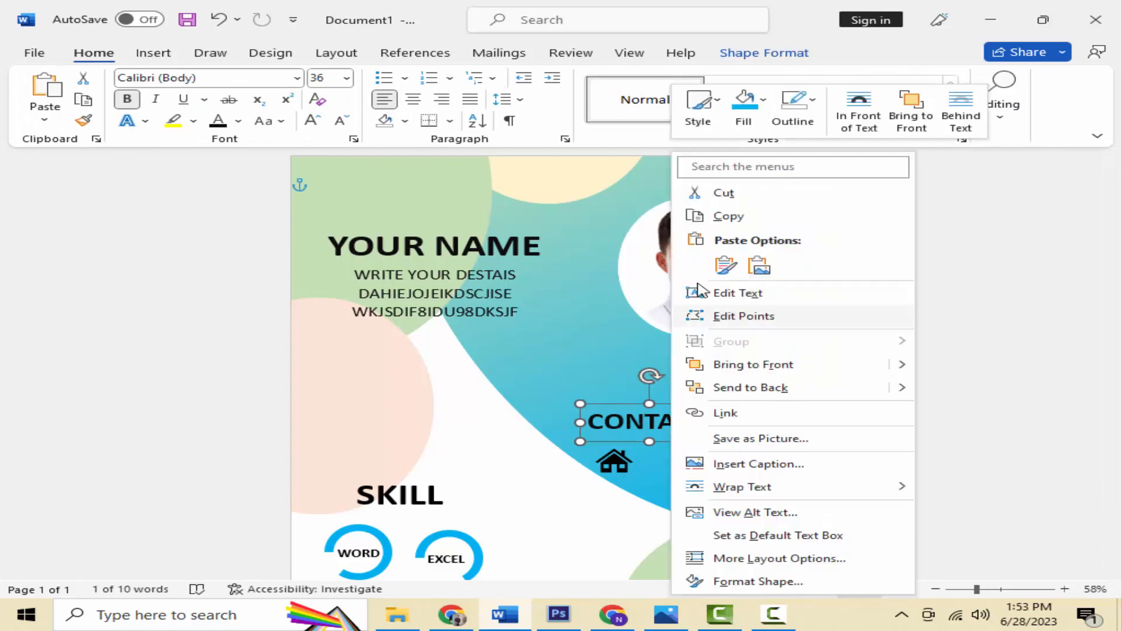
click(714, 219)
right_click(682, 387)
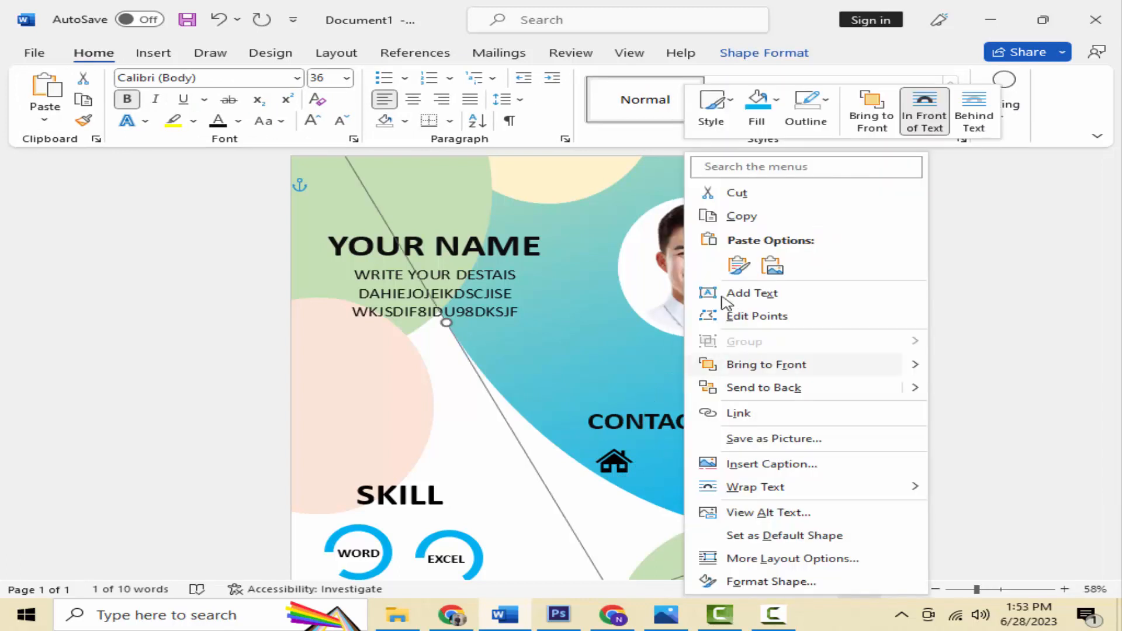
click(739, 263)
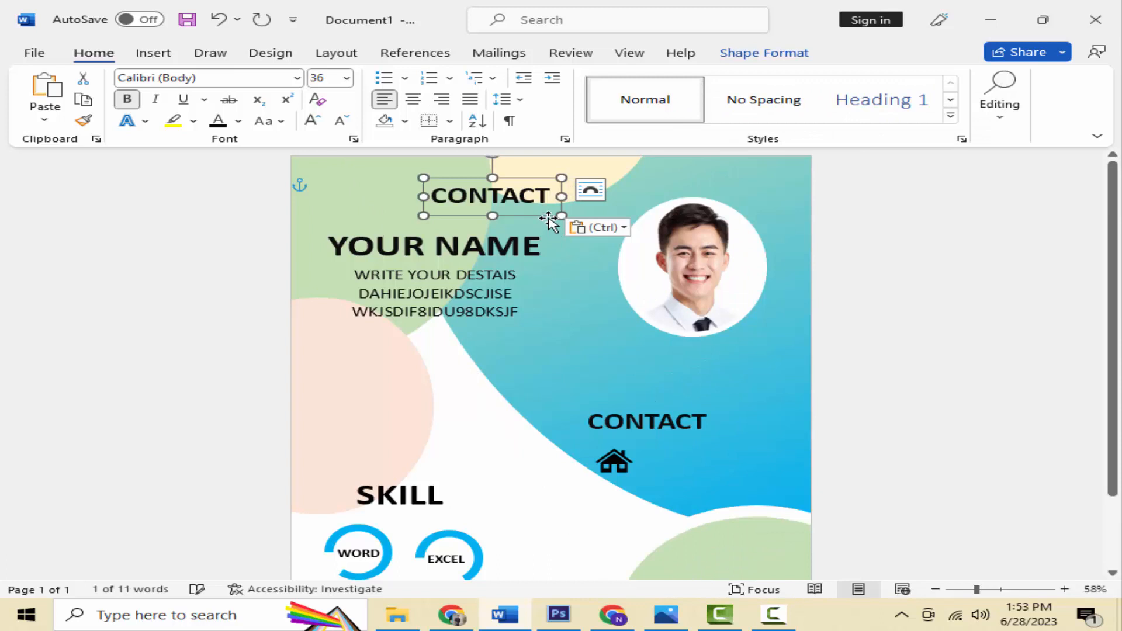
drag(559, 217, 756, 483)
Step: Shrink the copied text to 26 pt, retype it as 'ABC road, 25', and align it
triple_click(753, 468)
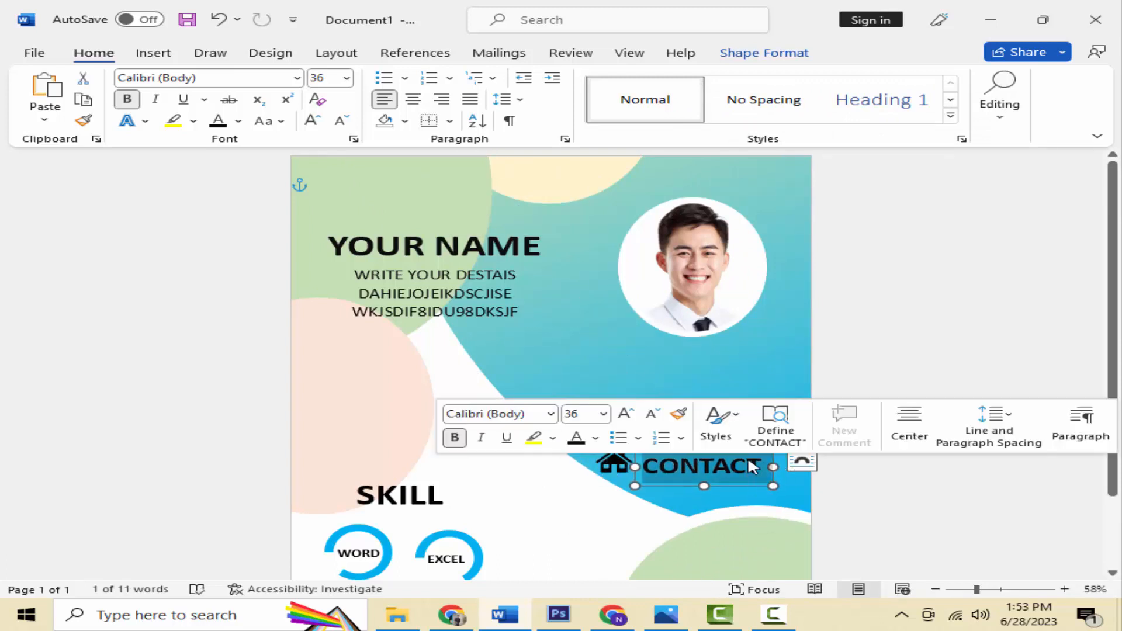
click(345, 124)
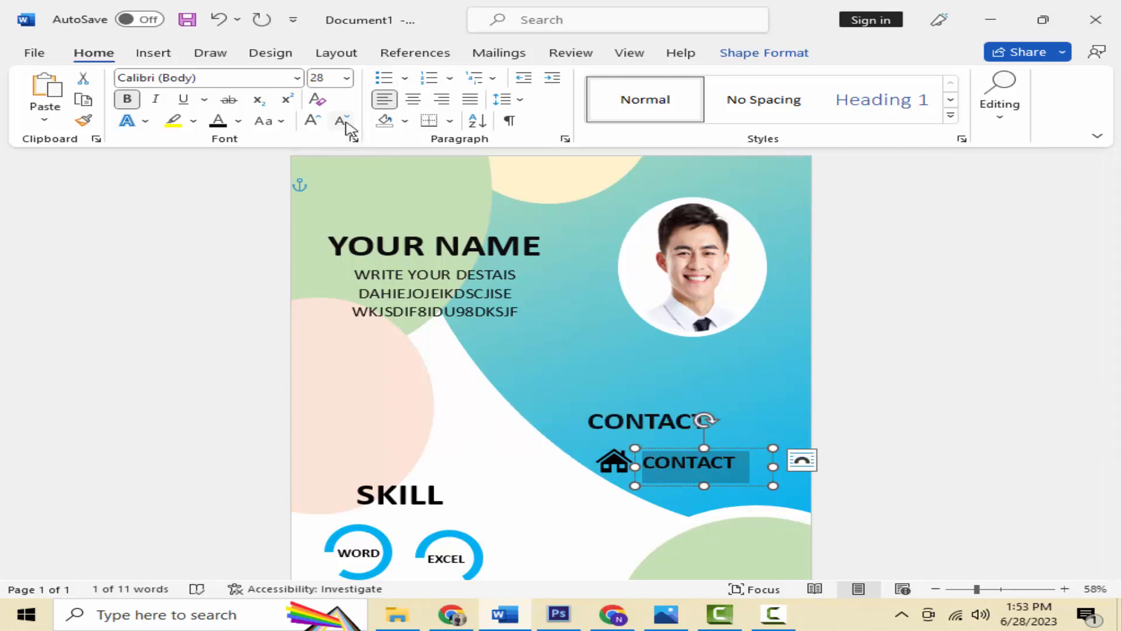
click(346, 123)
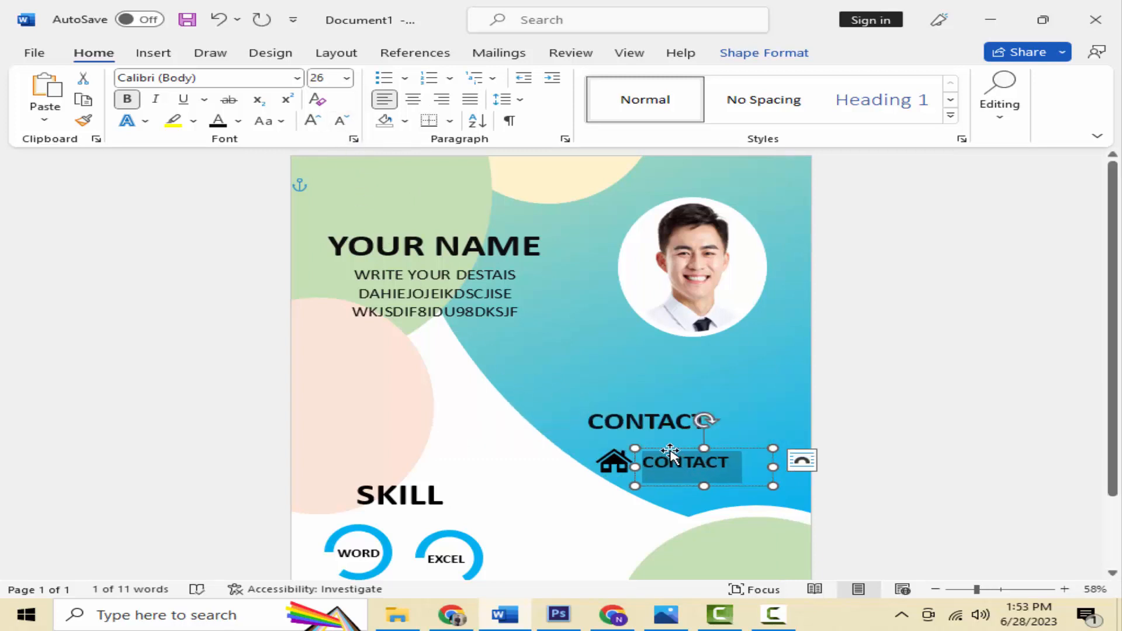
drag(671, 452, 666, 459)
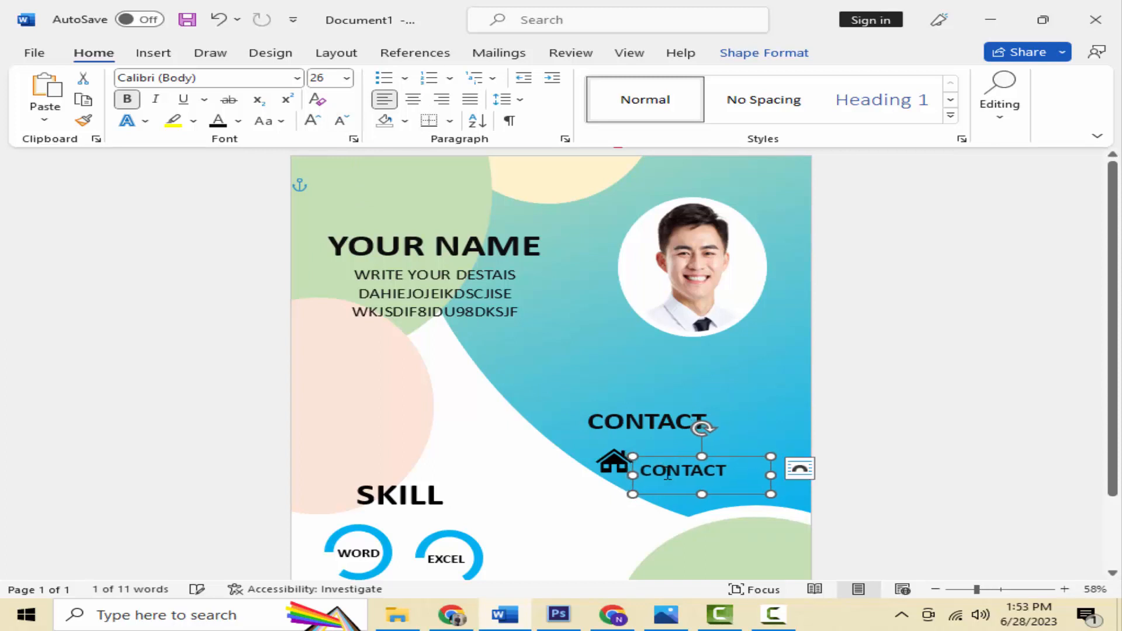
double_click(668, 473)
text(ABC road, 25)
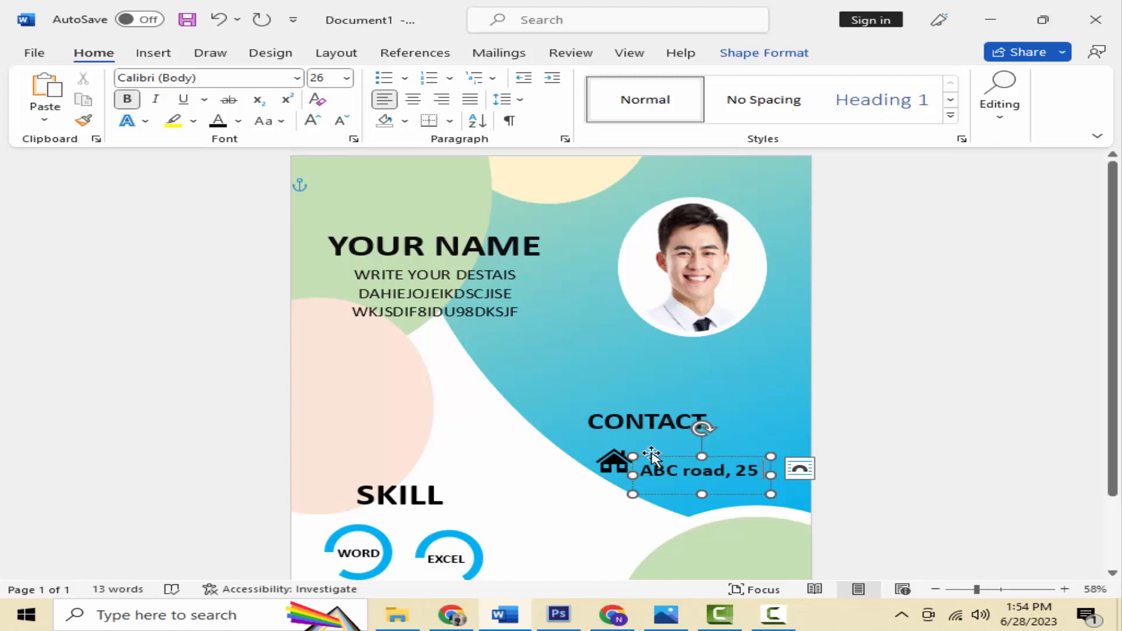
drag(651, 452, 650, 449)
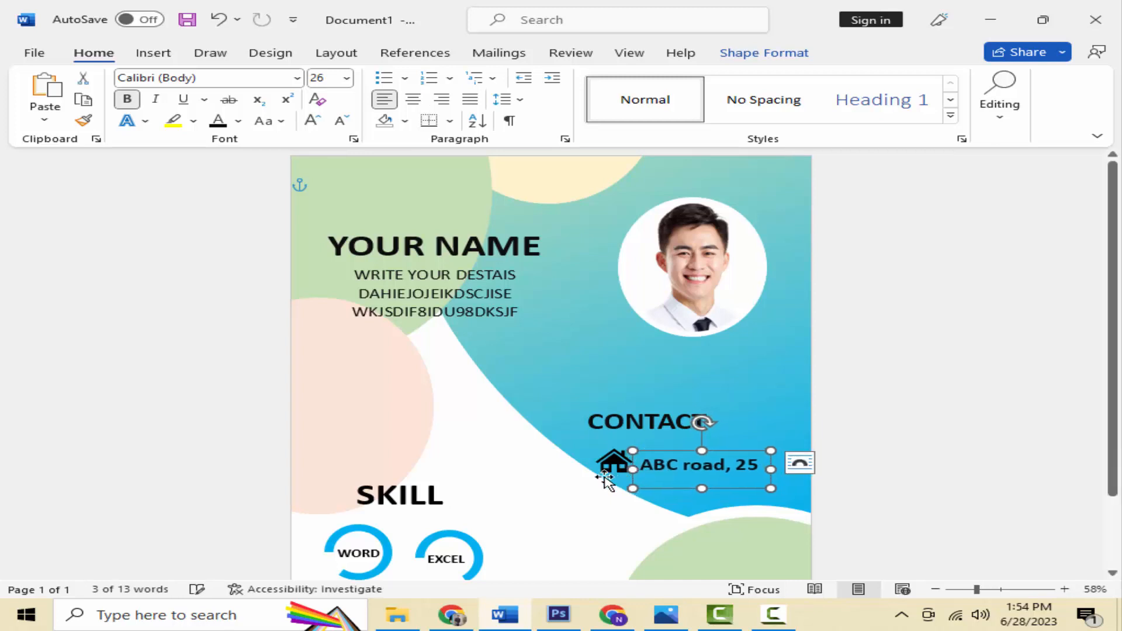
Step: Insert the black phone icon from Word's stock icon library
click(174, 56)
click(221, 98)
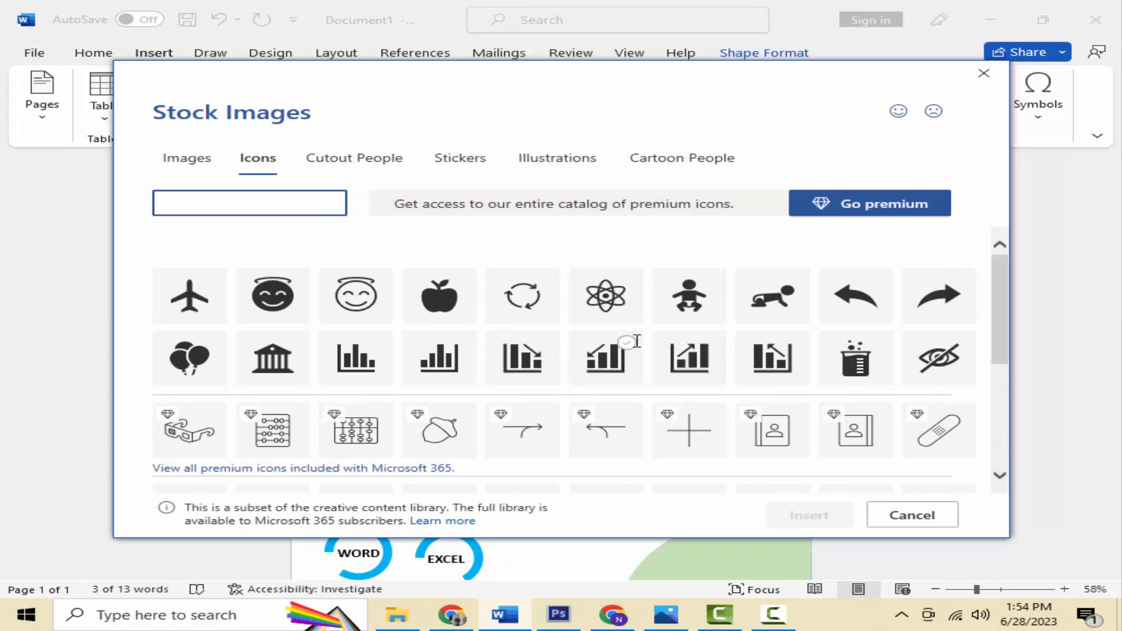
scroll(636, 341, down, 5)
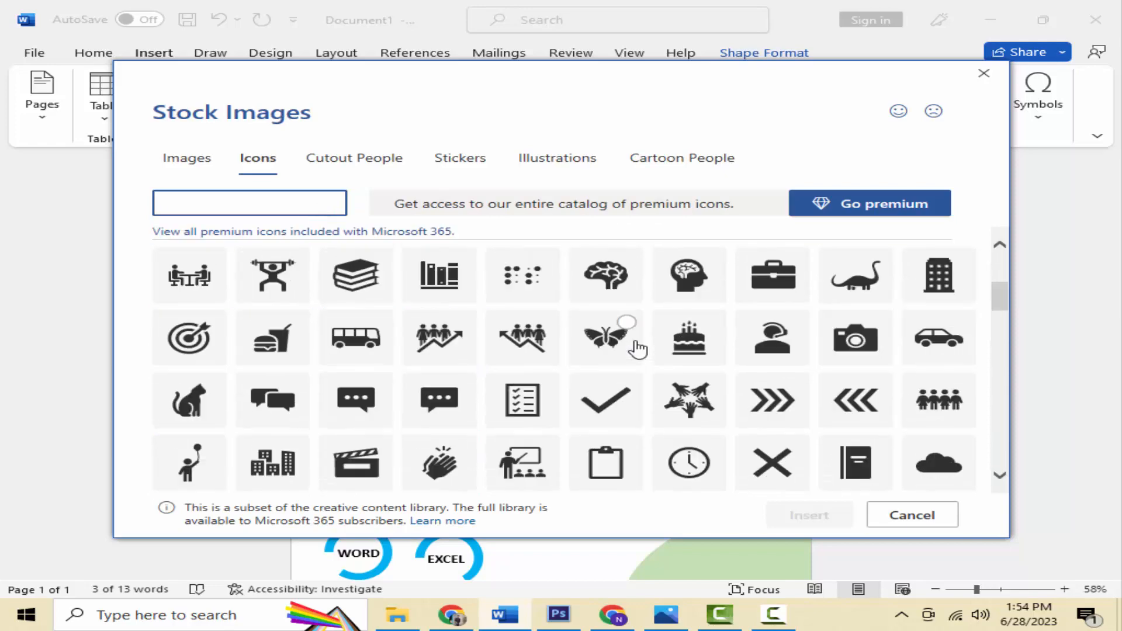
scroll(636, 345, down, 3)
scroll(637, 341, down, 4)
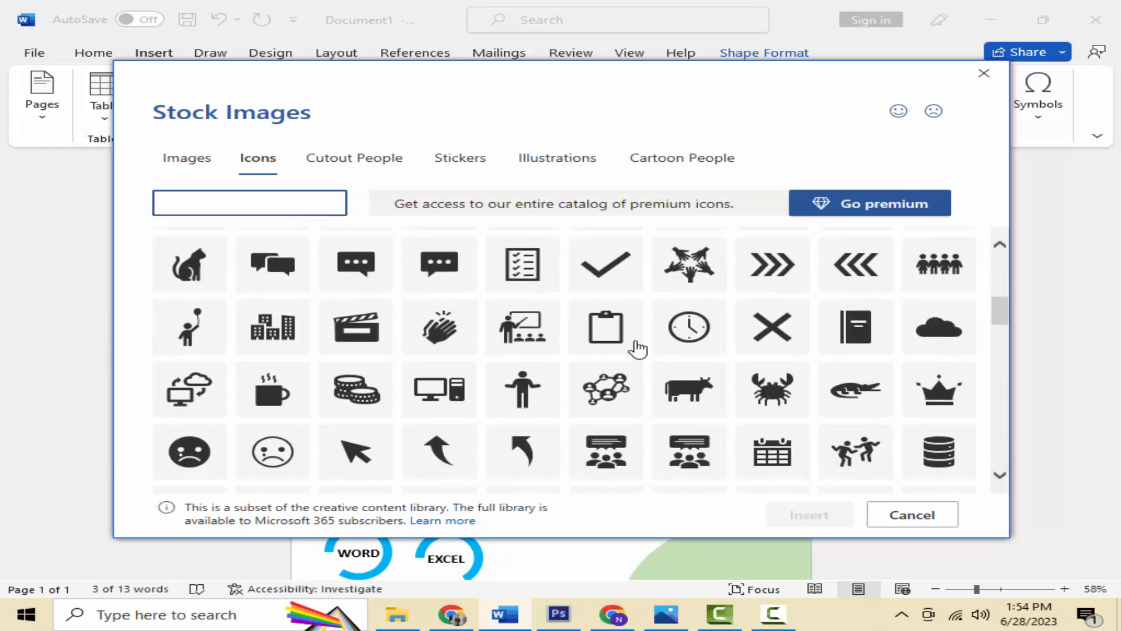
scroll(640, 347, down, 2)
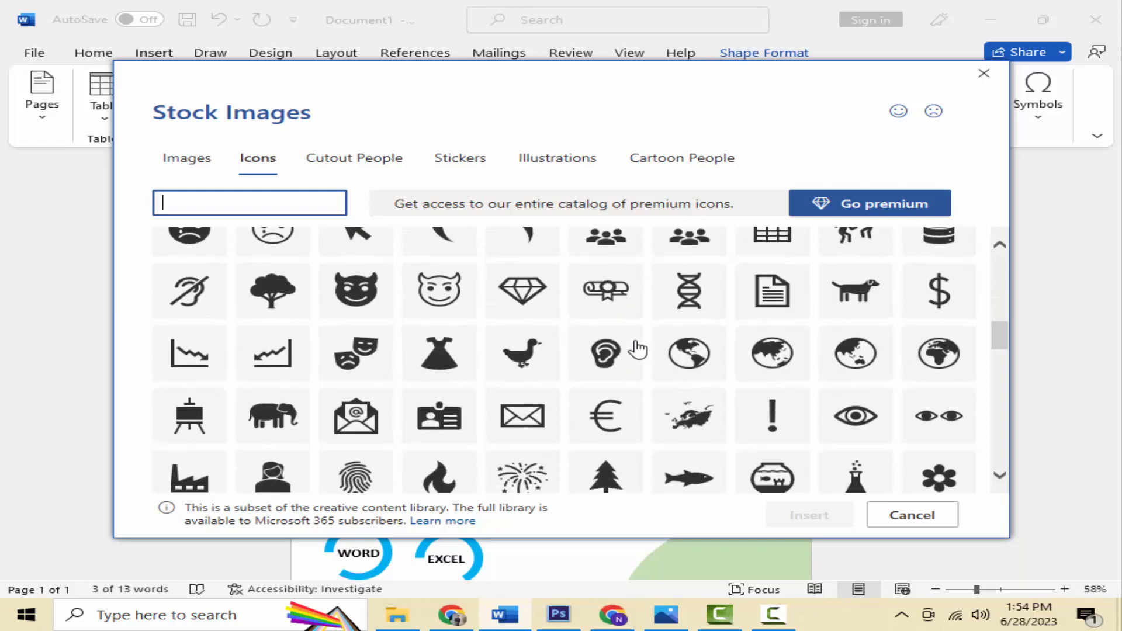
scroll(634, 343, down, 3)
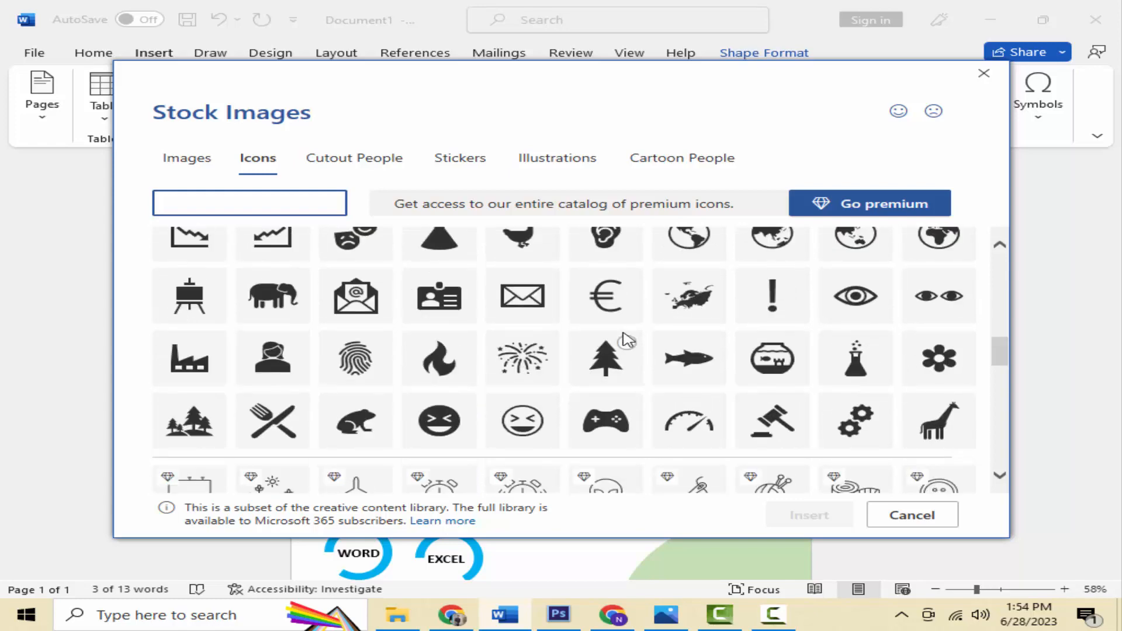
scroll(626, 341, down, 3)
scroll(627, 339, down, 5)
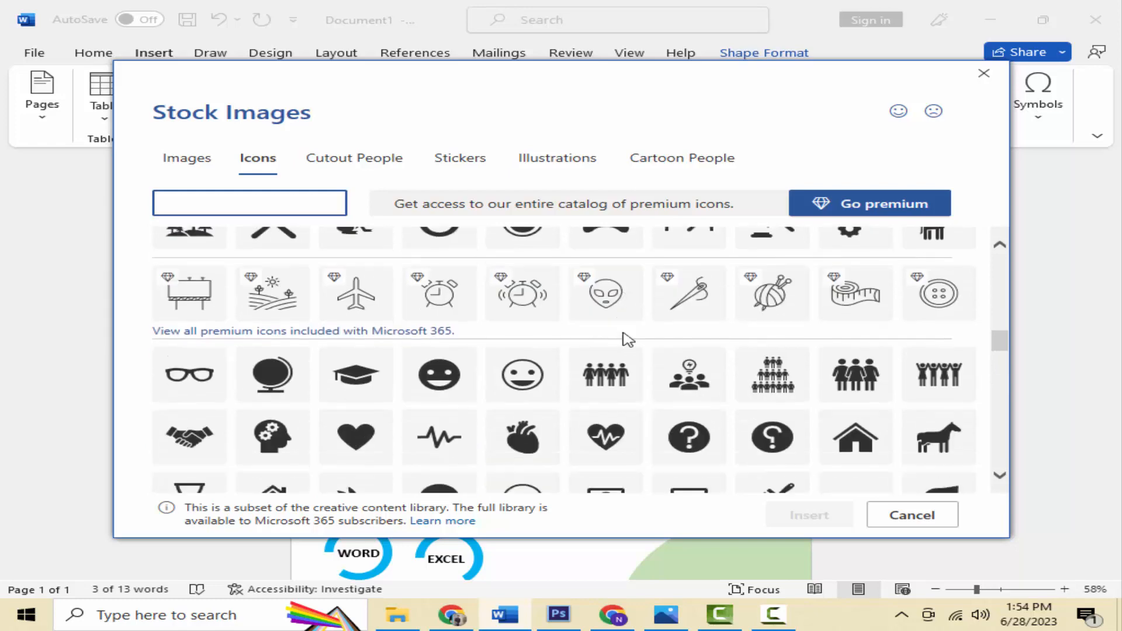
scroll(626, 341, down, 4)
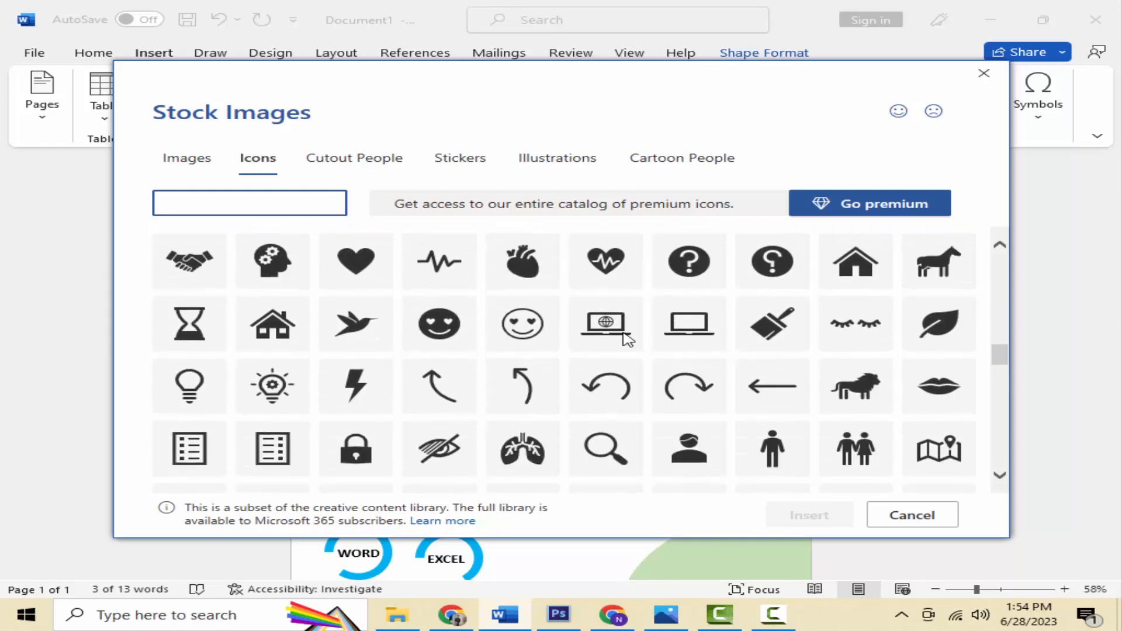
scroll(625, 336, down, 2)
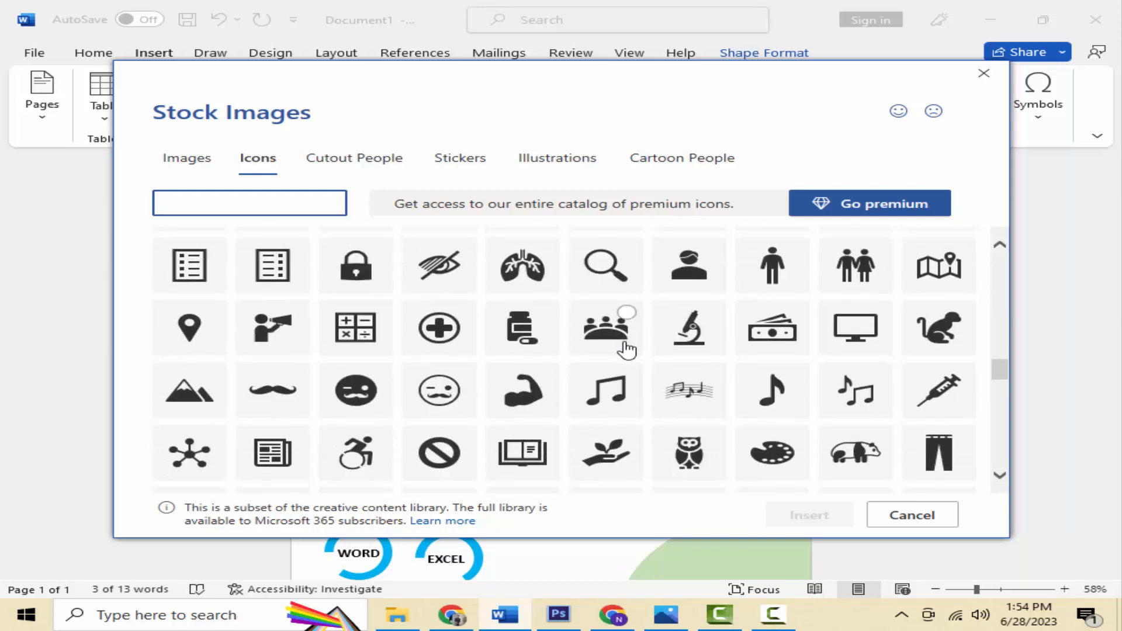
scroll(629, 367, down, 2)
scroll(626, 364, down, 3)
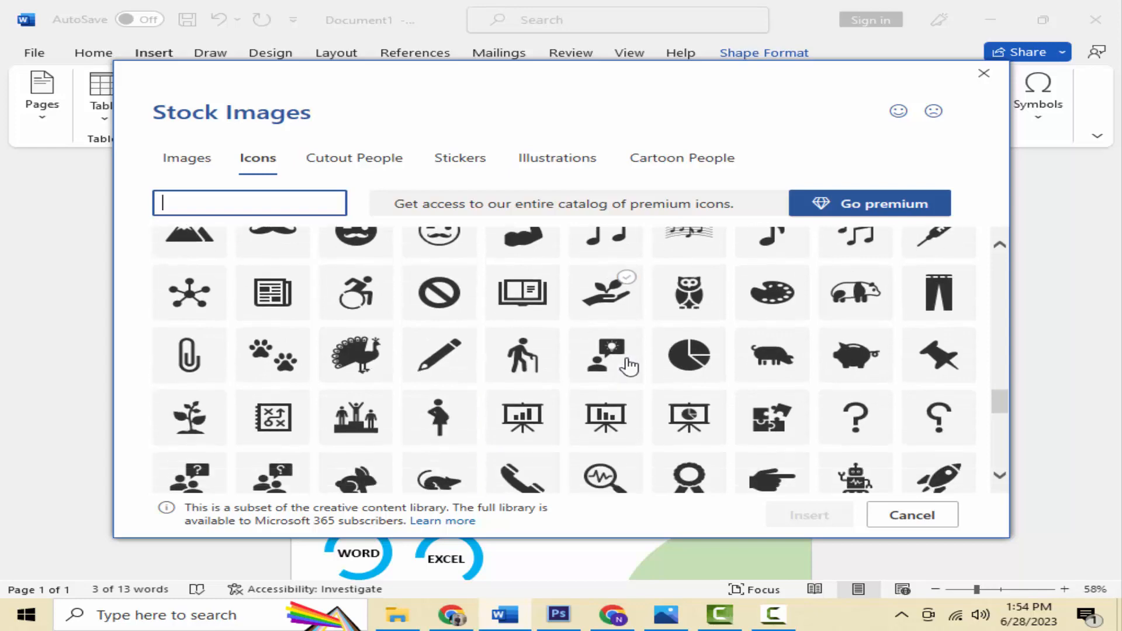
click(532, 450)
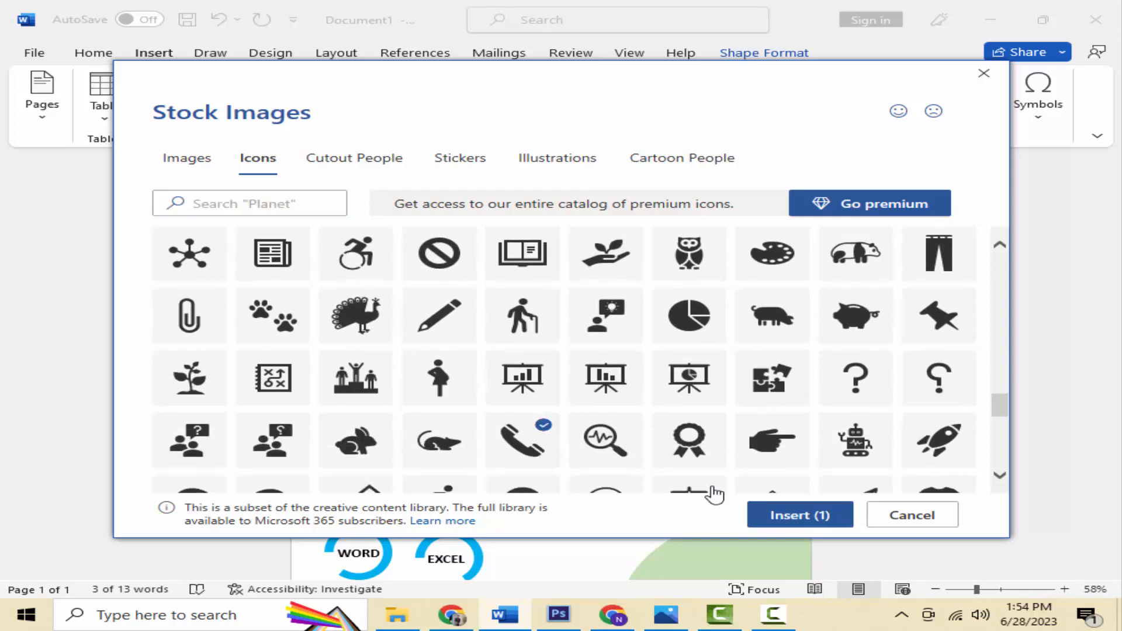
click(777, 516)
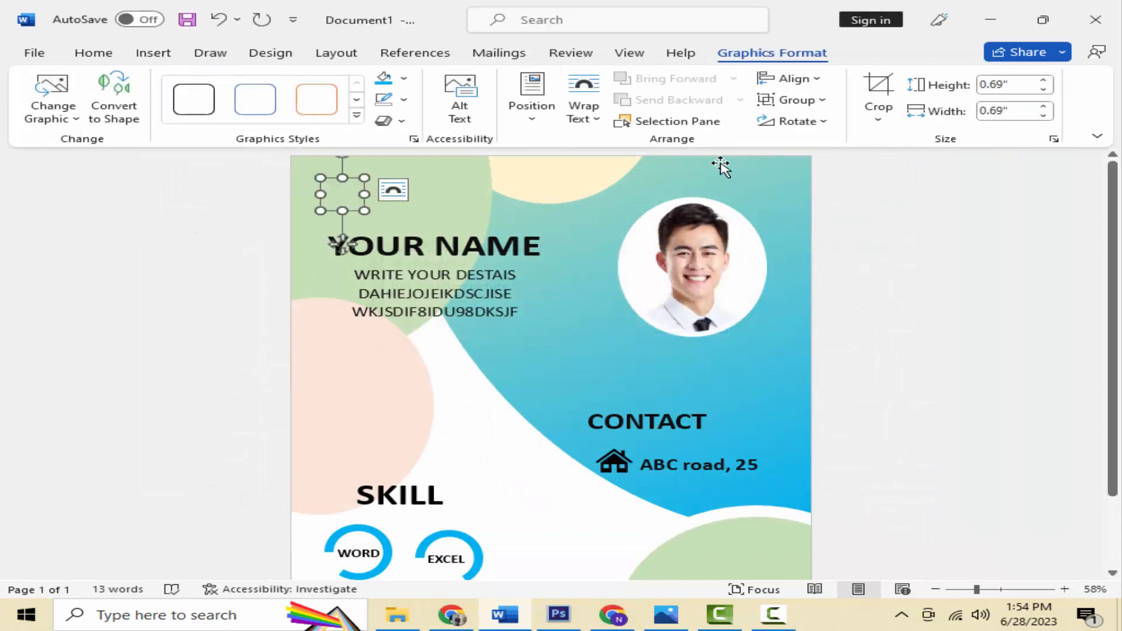
Step: Set the phone icon to In Front of Text and place it below the address line
click(577, 112)
click(631, 284)
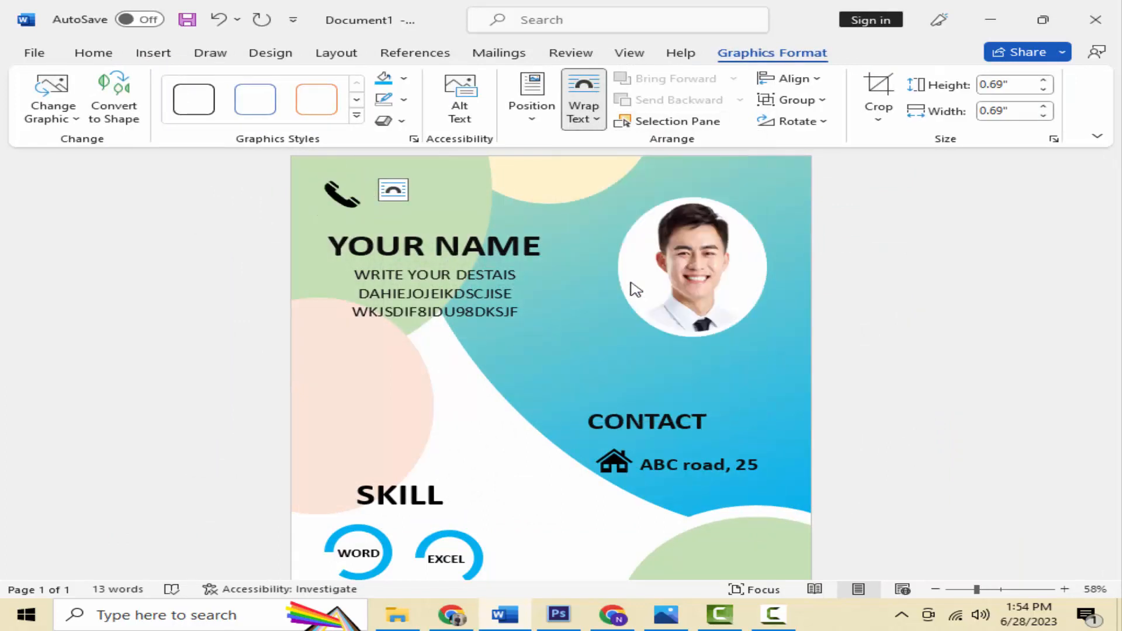
click(339, 193)
drag(335, 189, 613, 498)
Step: Copy the 'ABC road, 25' text box and position the copy beside the phone icon
click(701, 464)
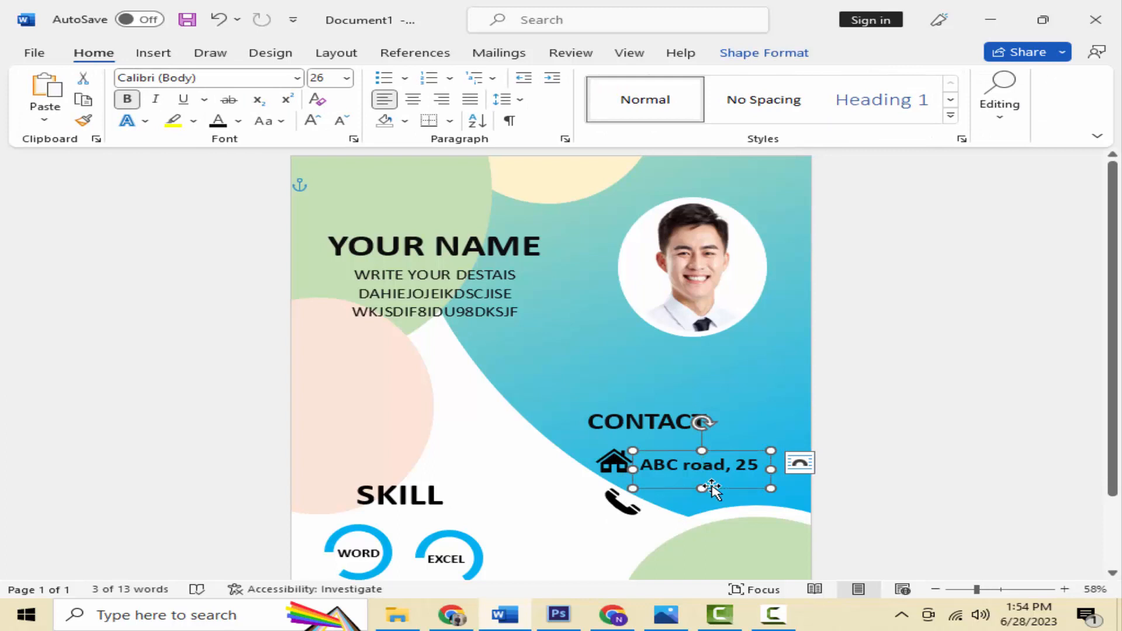
click(799, 463)
right_click(712, 488)
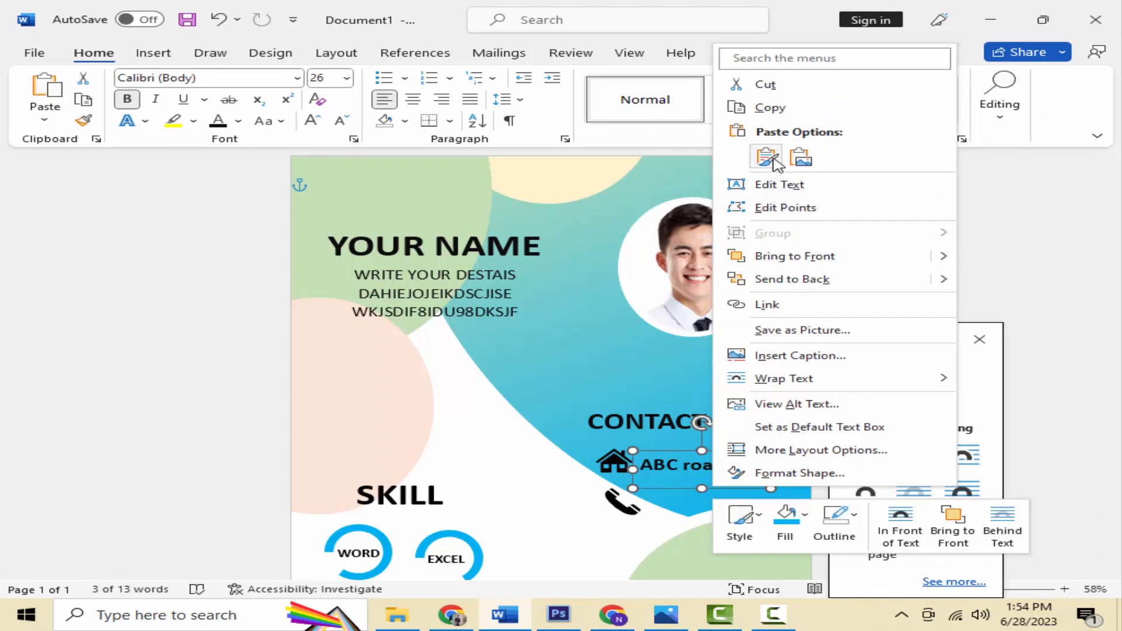
click(769, 108)
right_click(664, 341)
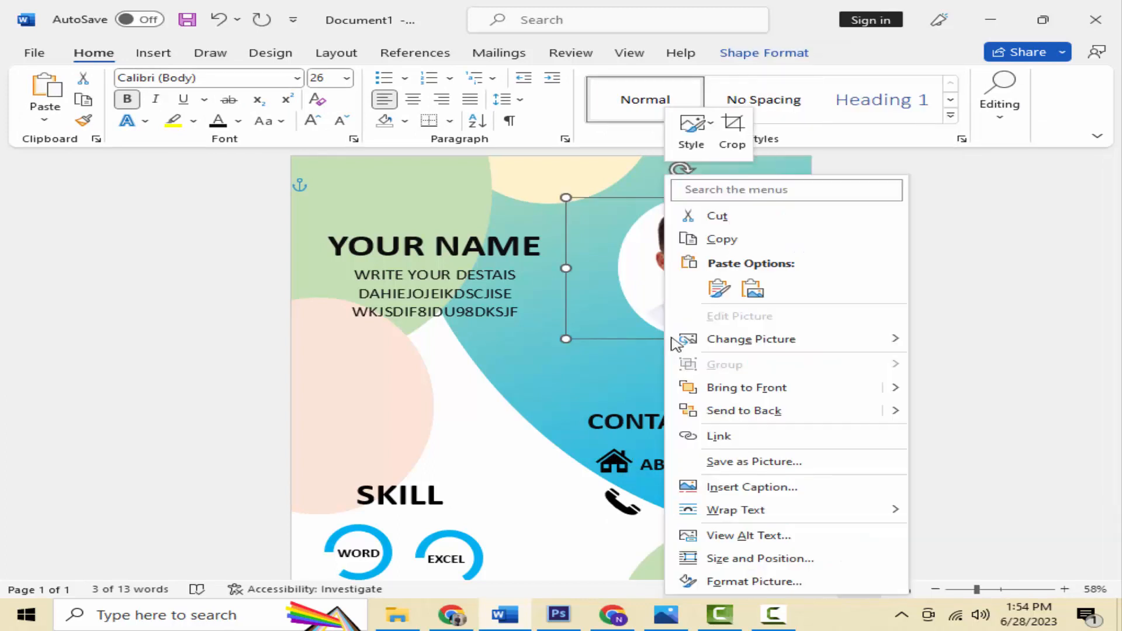
click(720, 288)
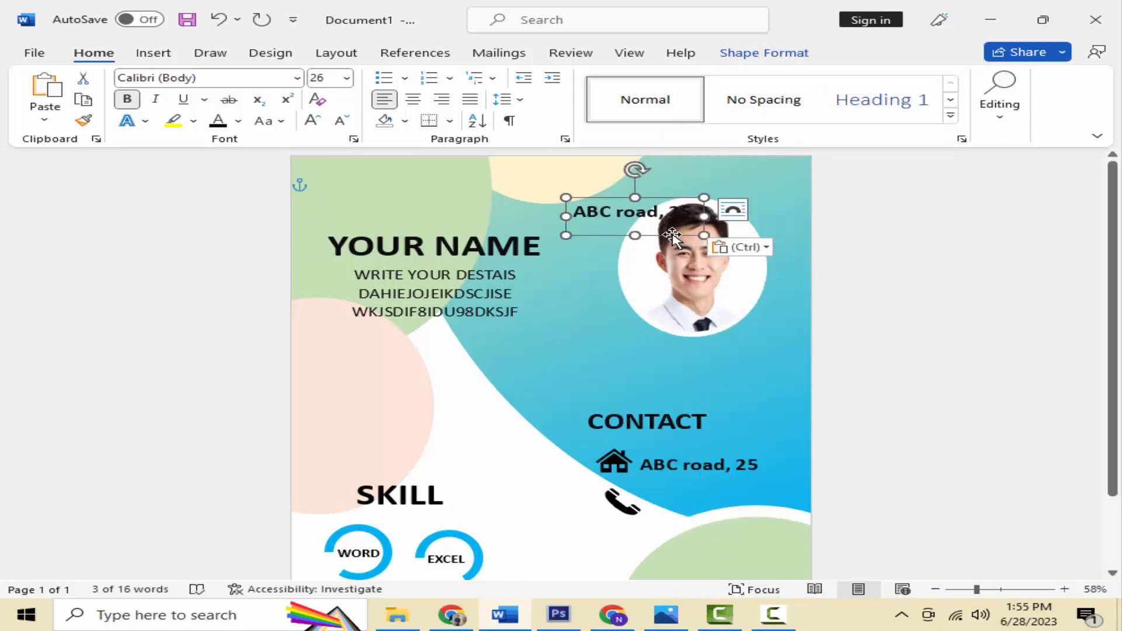
drag(672, 226, 750, 528)
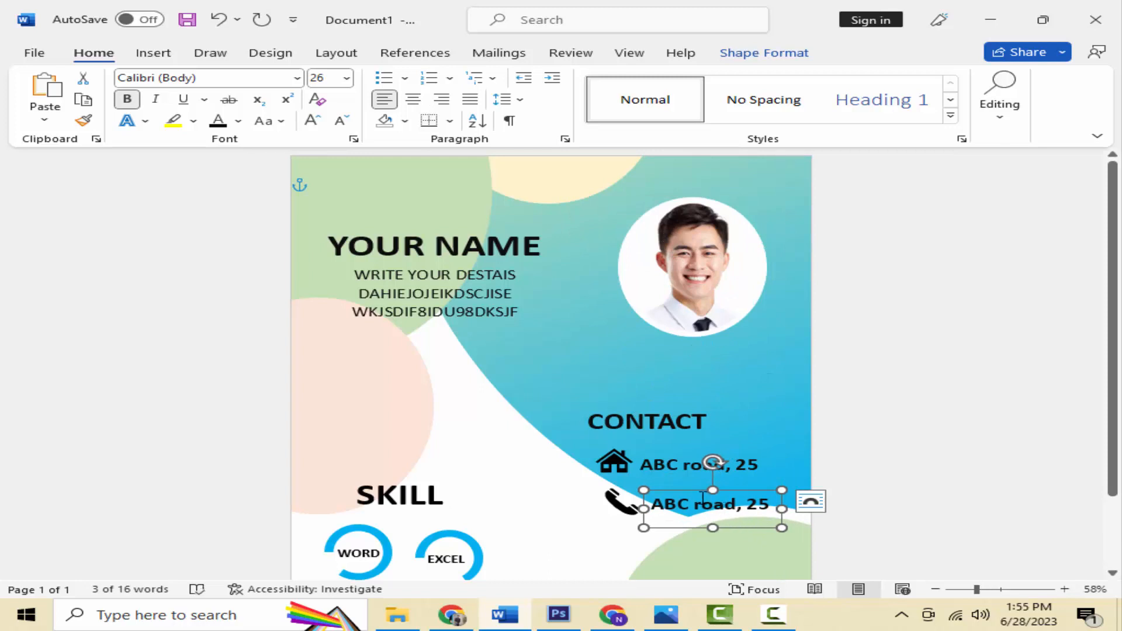
mouse_move(697, 490)
mouse_down()
mouse_move(658, 495)
mouse_move(689, 492)
mouse_up()
Step: Replace the copied line with a sample phone number and align the phone icon to it
double_click(686, 512)
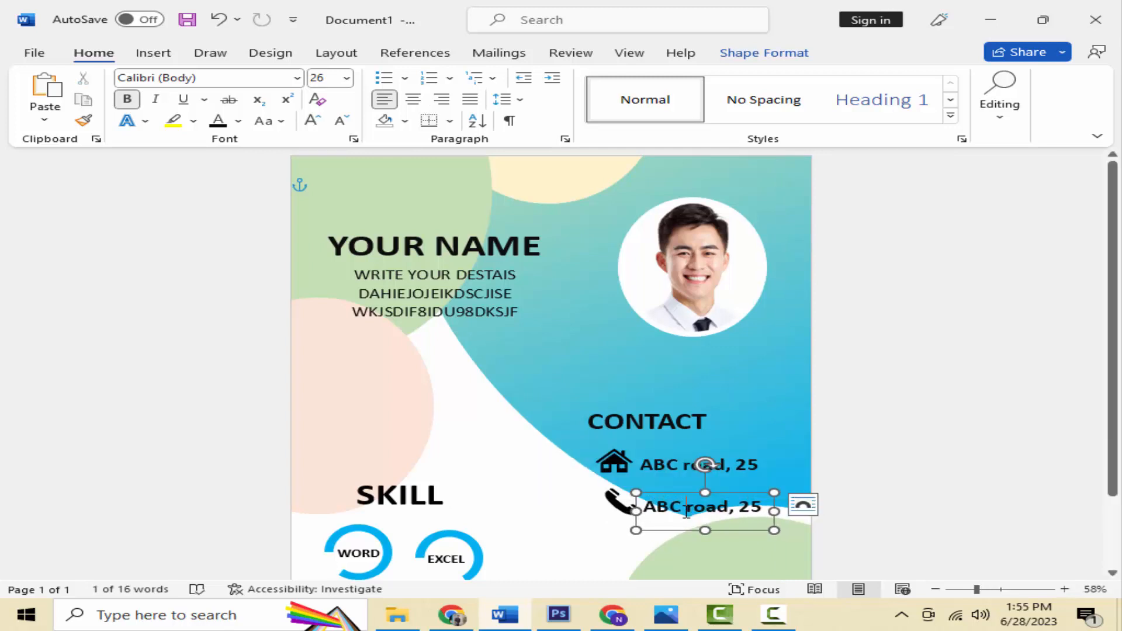
triple_click(686, 512)
triple_click(686, 512)
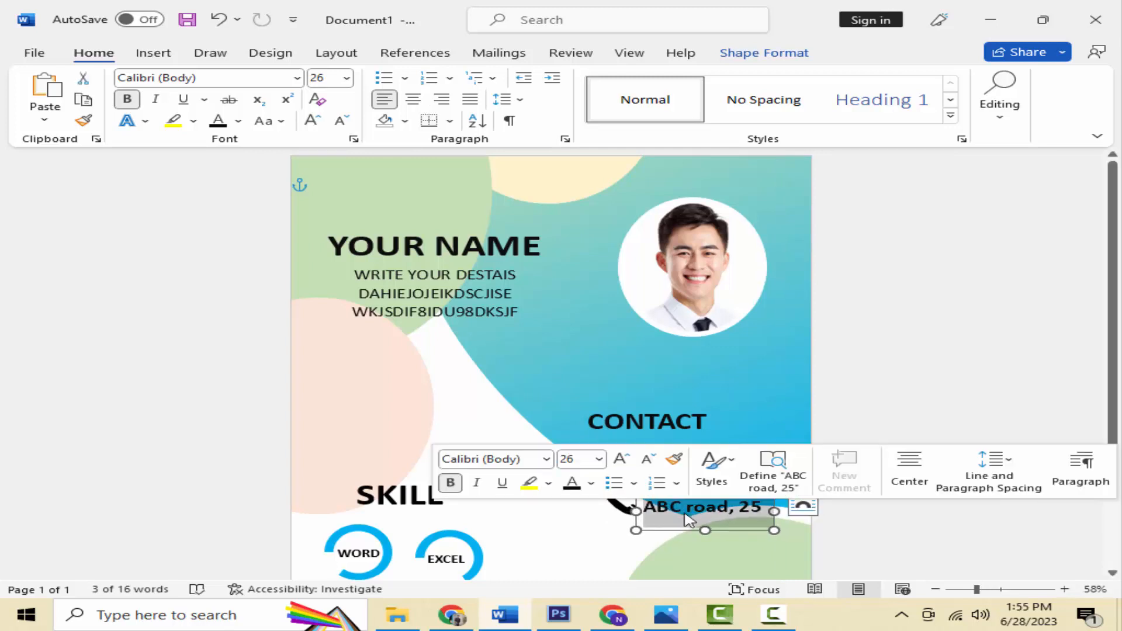
text(5959552)
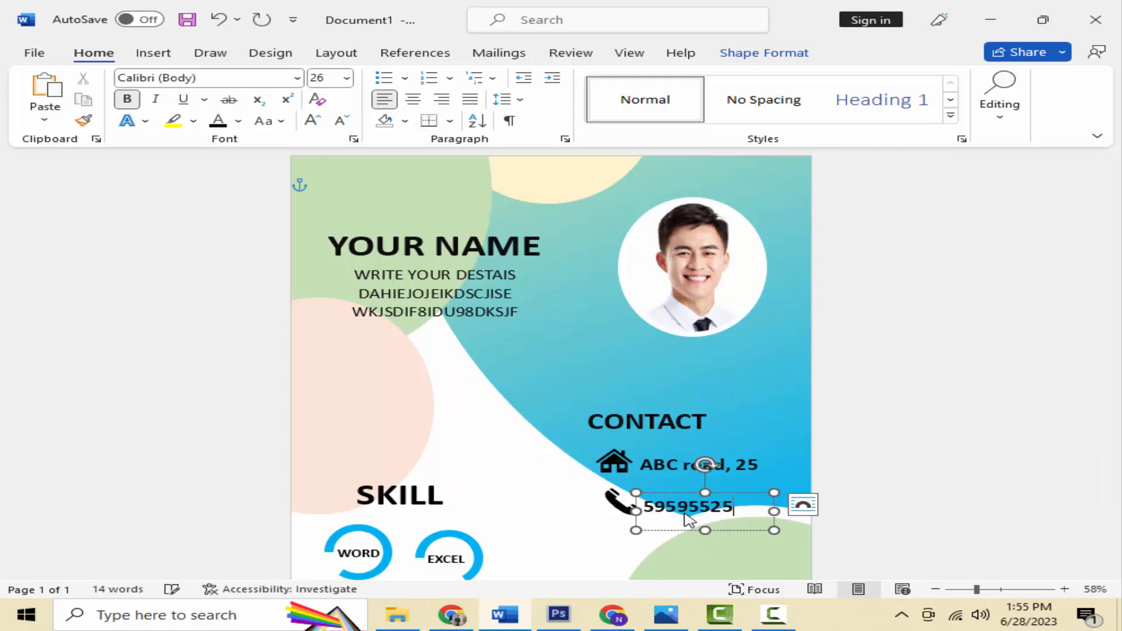
text(5)
click(616, 506)
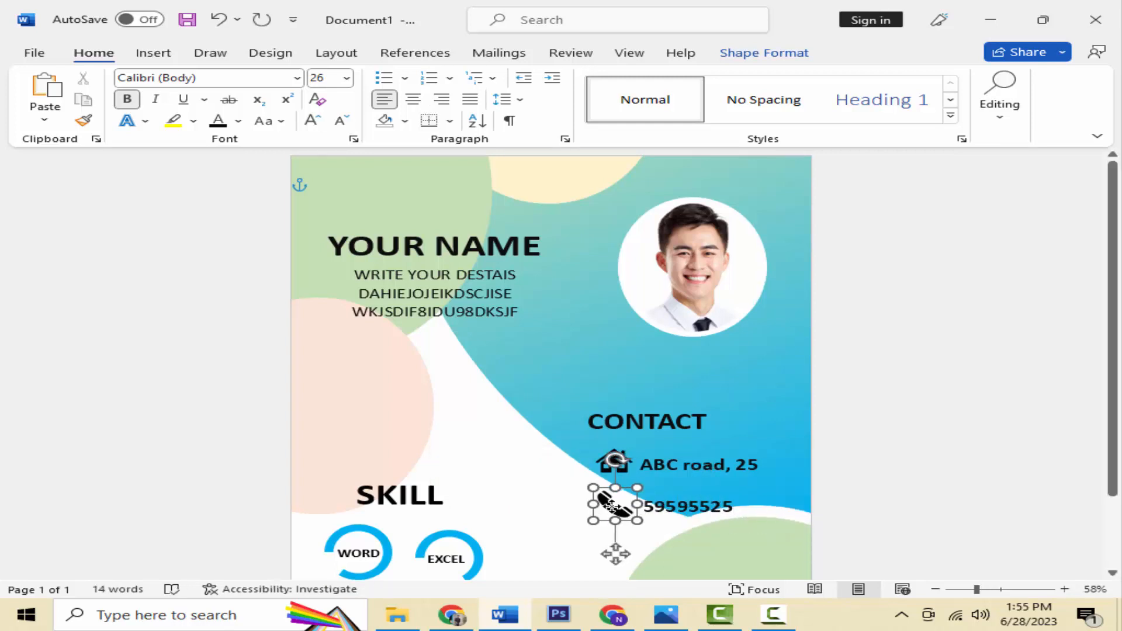
drag(610, 503, 613, 500)
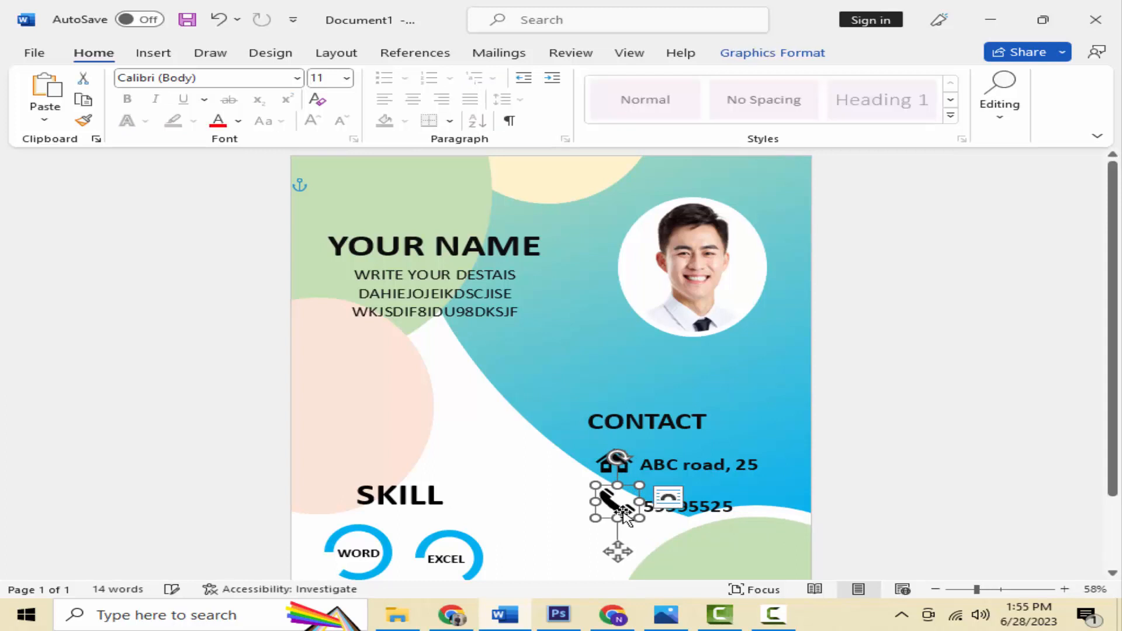
Step: Insert the envelope-with-@ email icon from the stock icon library
click(156, 53)
click(217, 103)
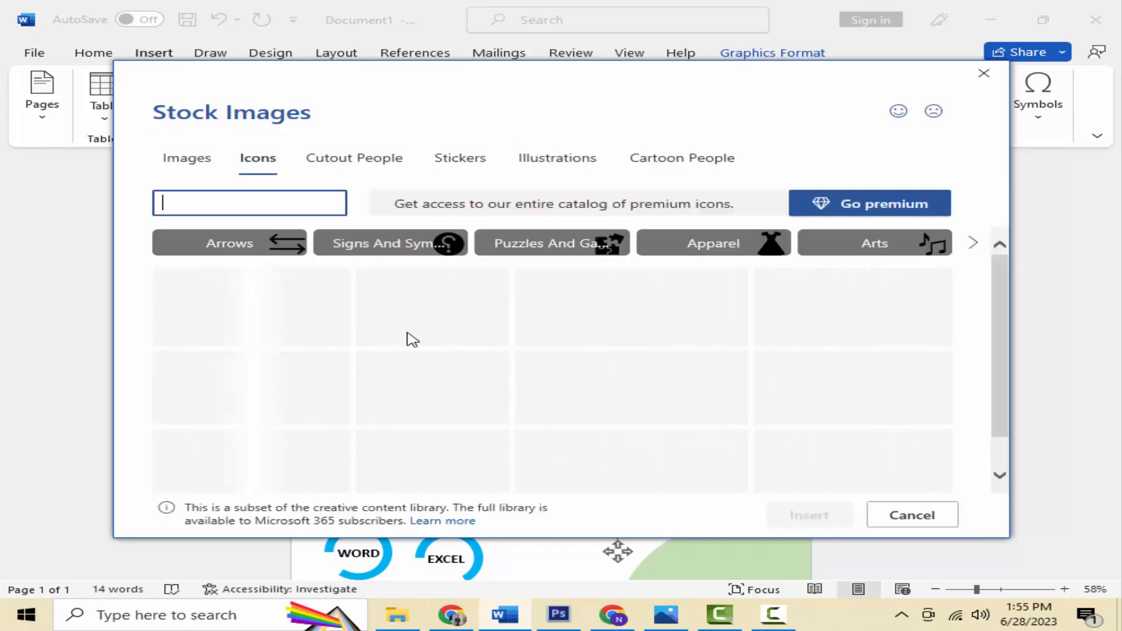
scroll(411, 343, down, 5)
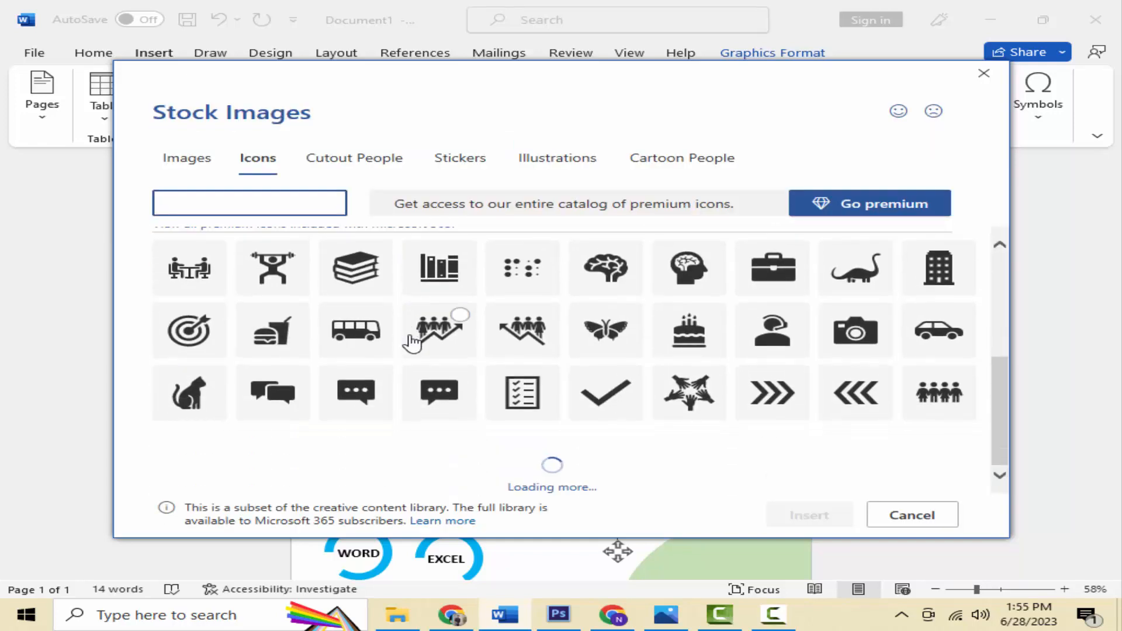
scroll(410, 344, down, 3)
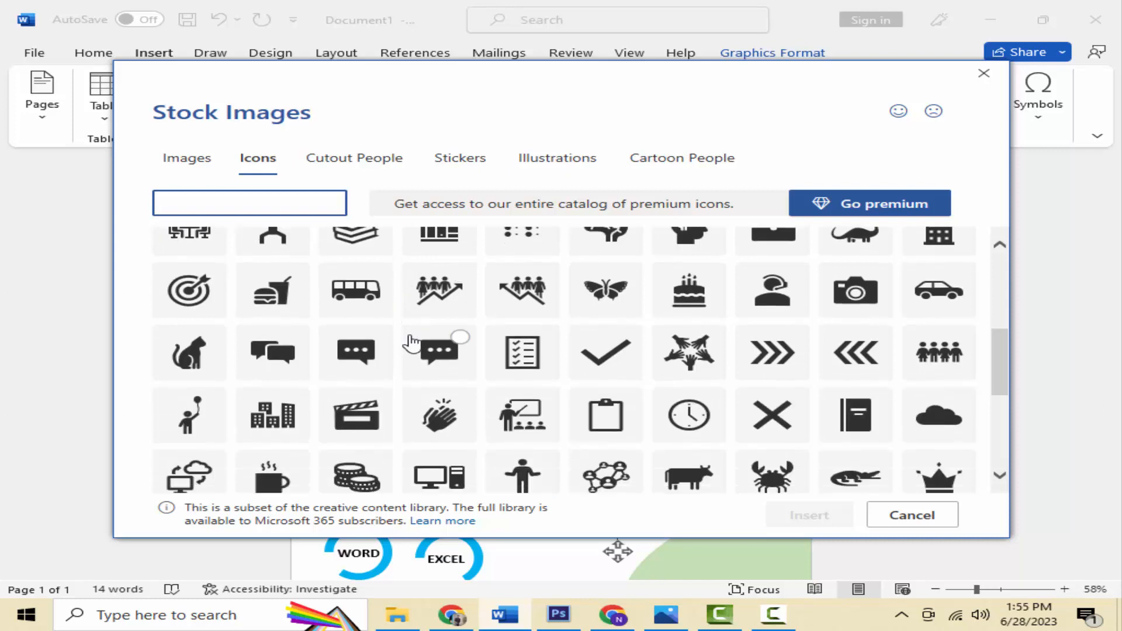
scroll(411, 344, down, 5)
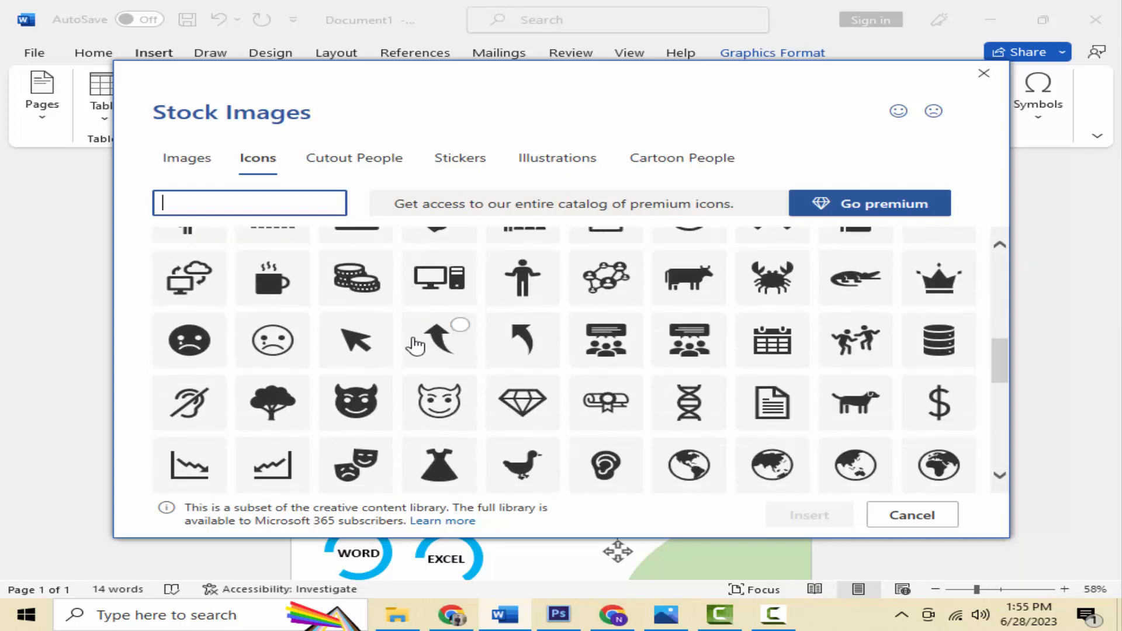
click(373, 384)
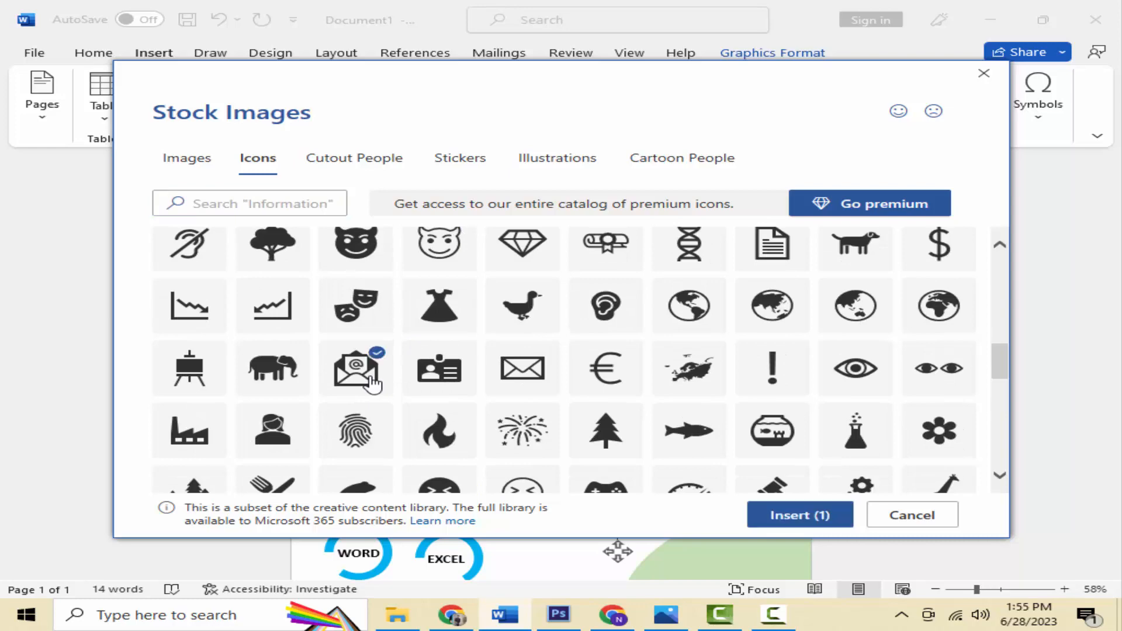
click(767, 510)
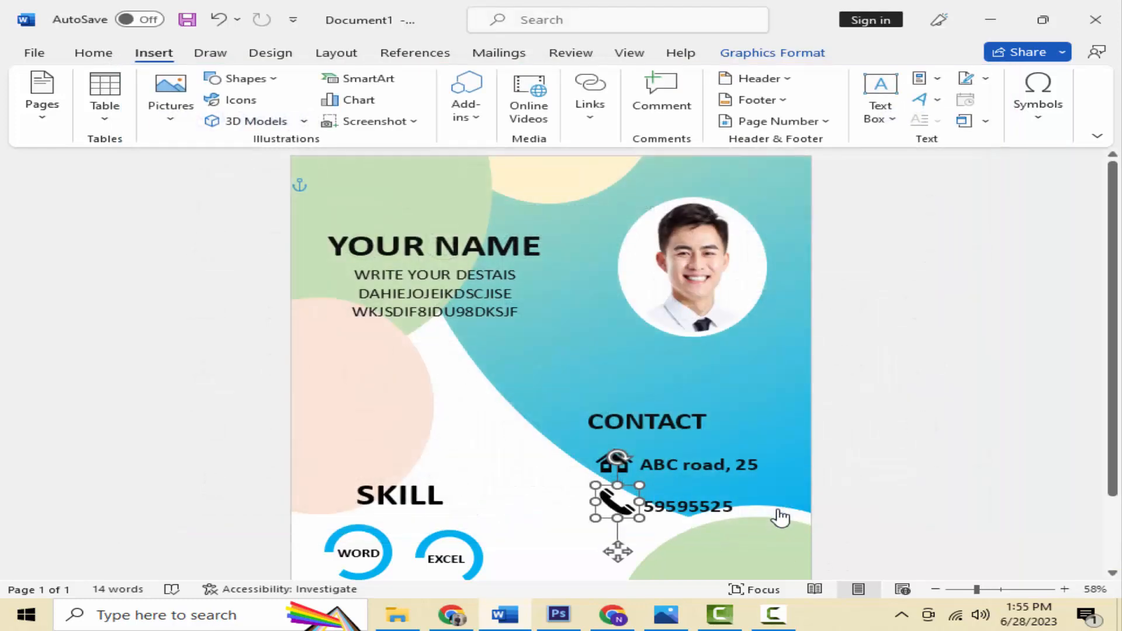
Step: Set the envelope icon to In Front of Text, place it under the phone row, resize to 0.8"
click(584, 99)
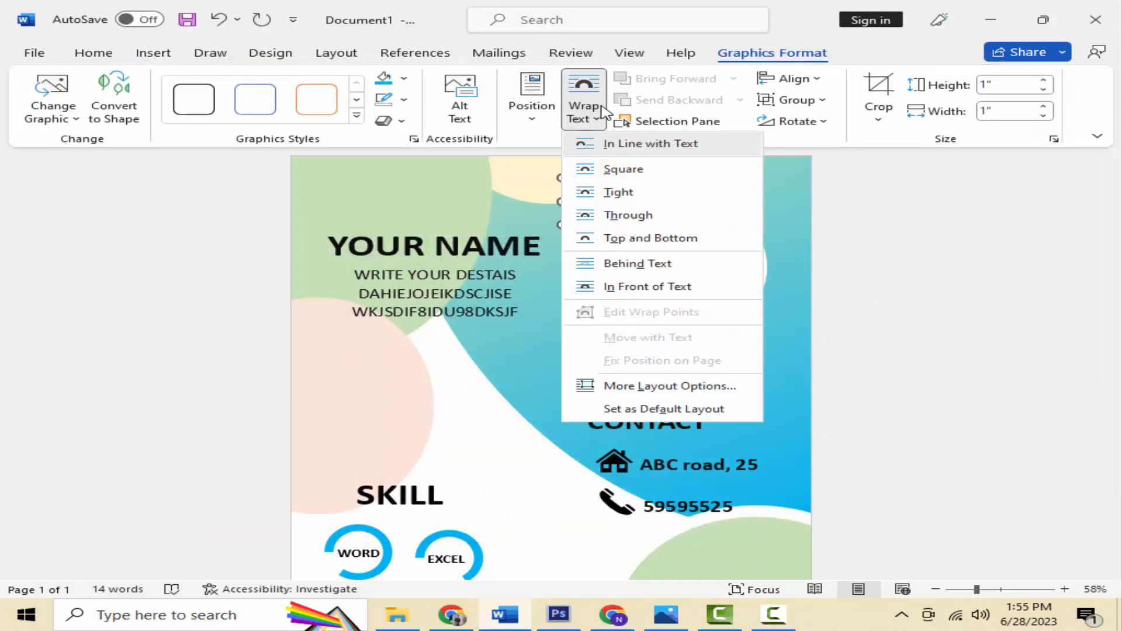
click(648, 292)
drag(575, 211, 602, 552)
scroll(605, 556, down, 3)
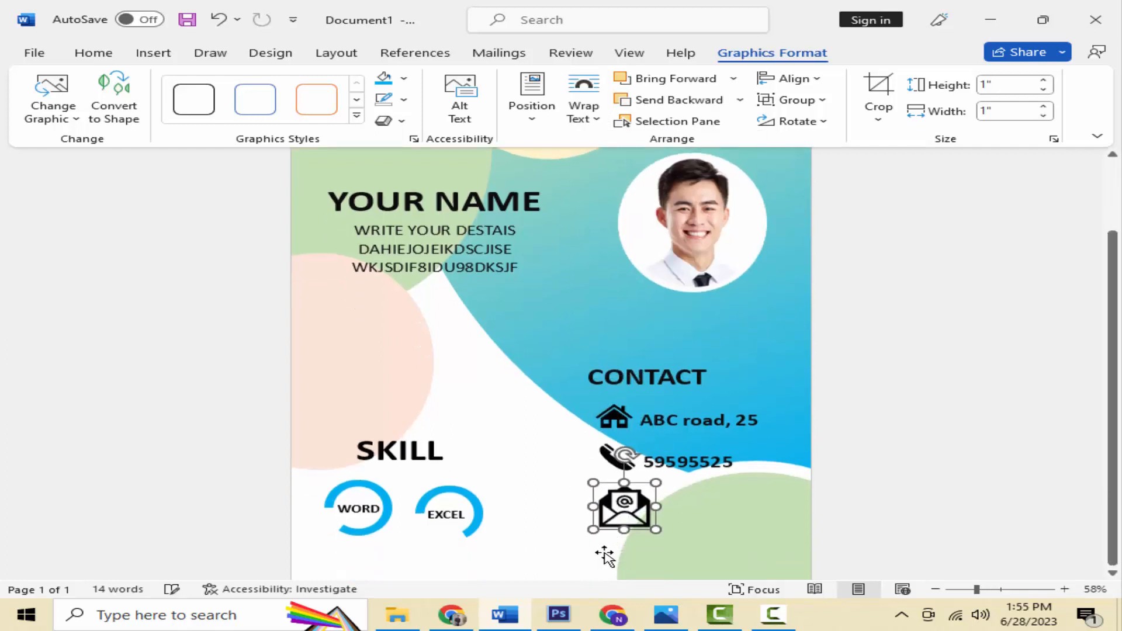
drag(656, 483, 628, 462)
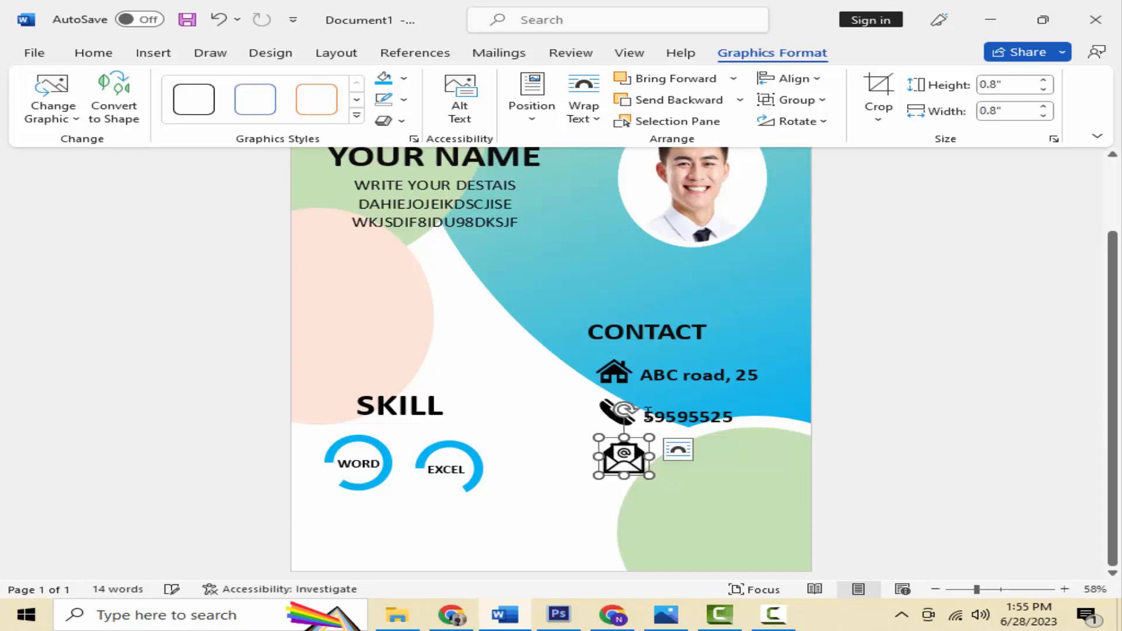
Step: Paste another copy of the 'ABC road, 25' box beside the envelope icon
click(674, 377)
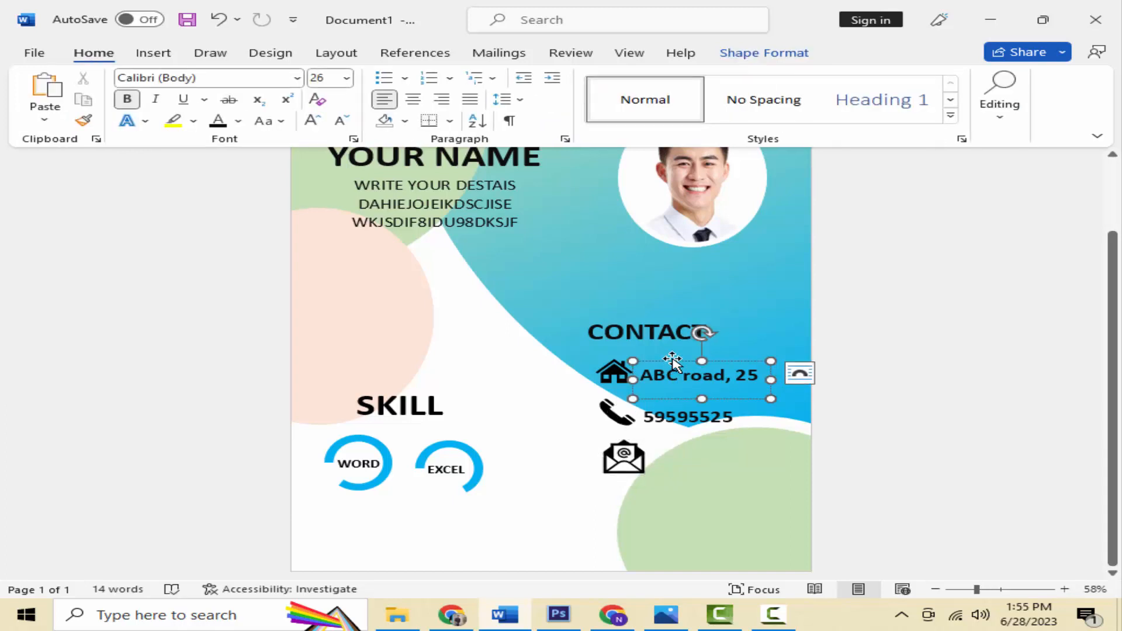
right_click(674, 362)
key(Escape)
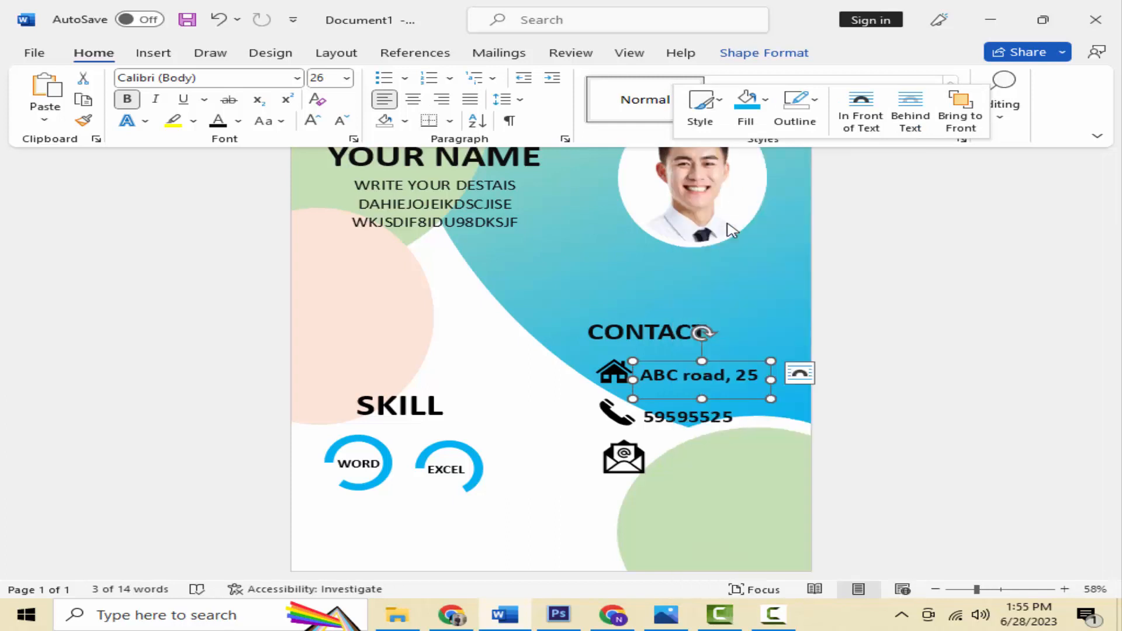
right_click(725, 431)
click(777, 266)
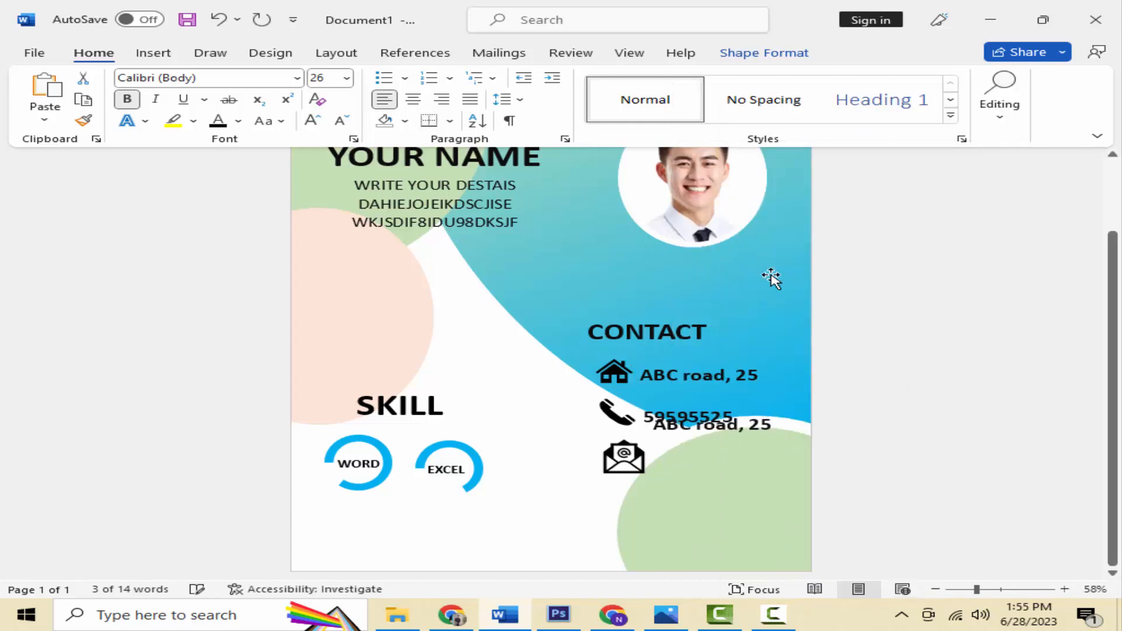
drag(740, 455, 742, 486)
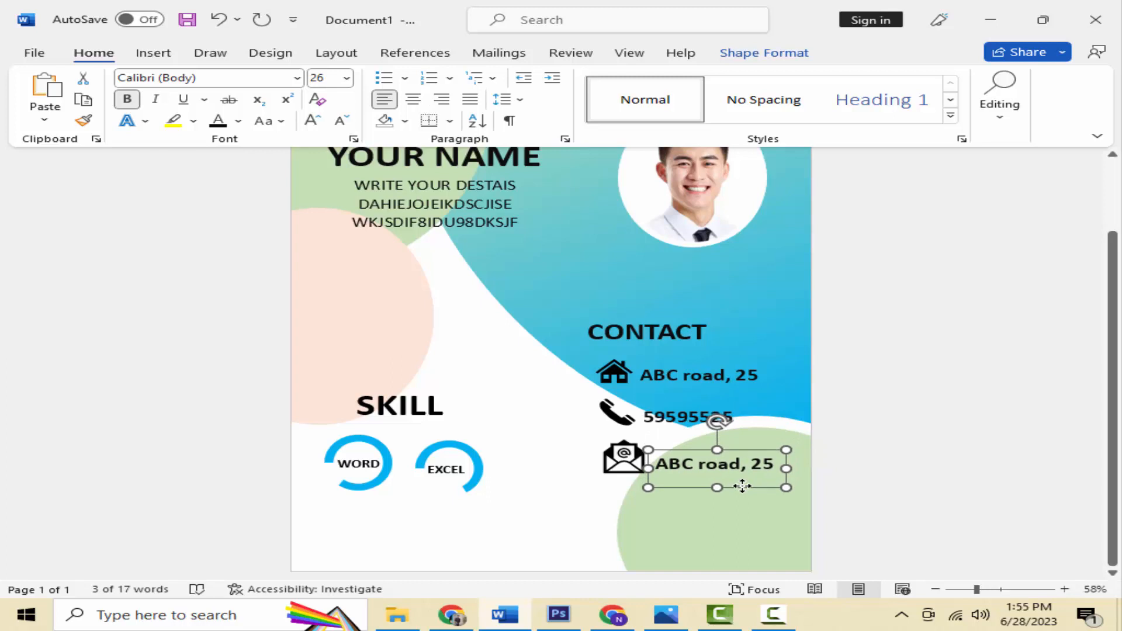
Step: Replace the envelope row's text with a sample email address at 20 pt
triple_click(679, 468)
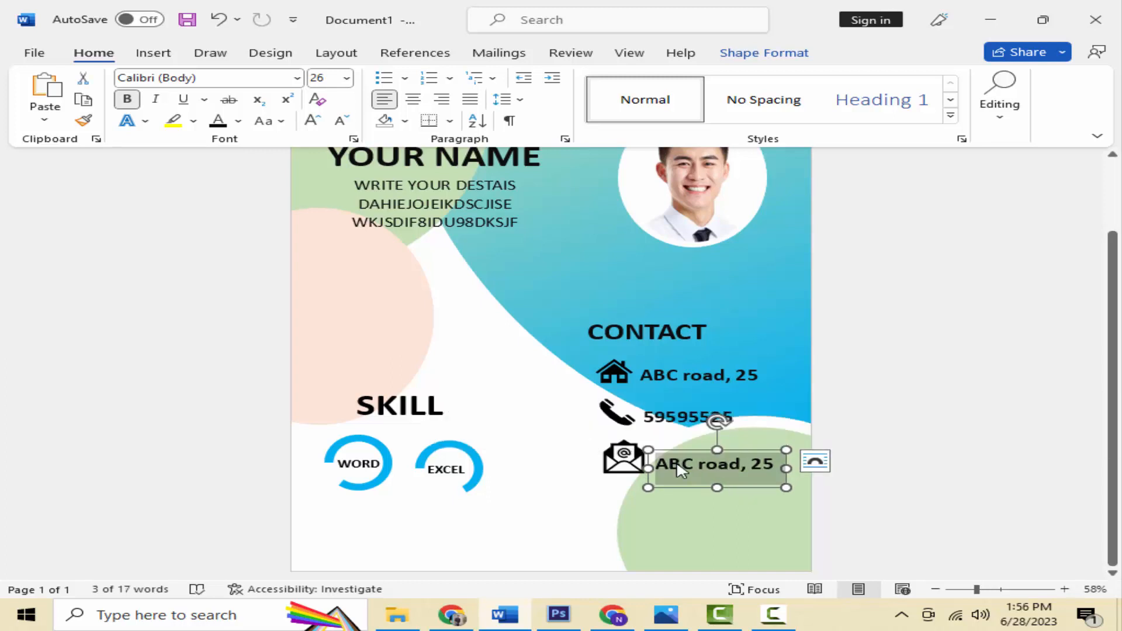
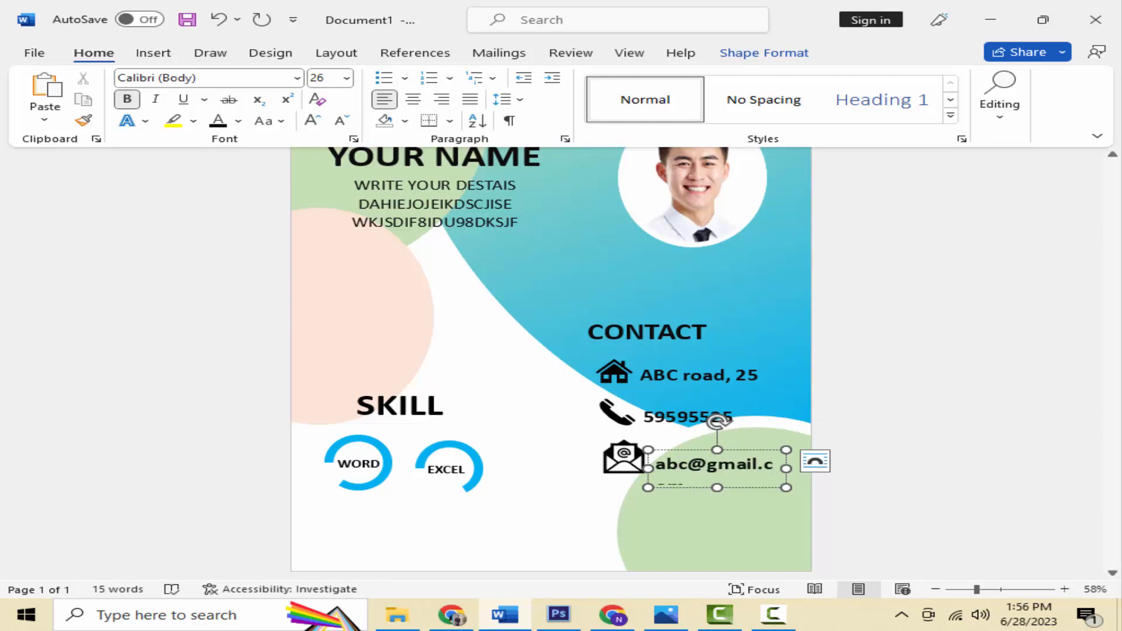
triple_click(683, 467)
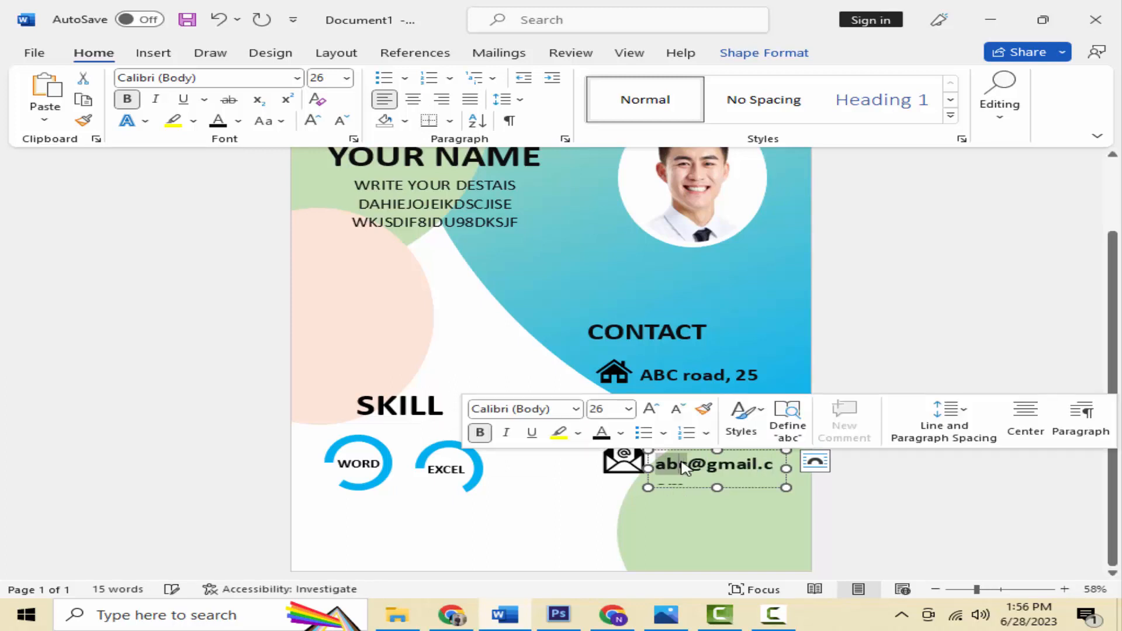
click(341, 120)
click(340, 120)
click(341, 120)
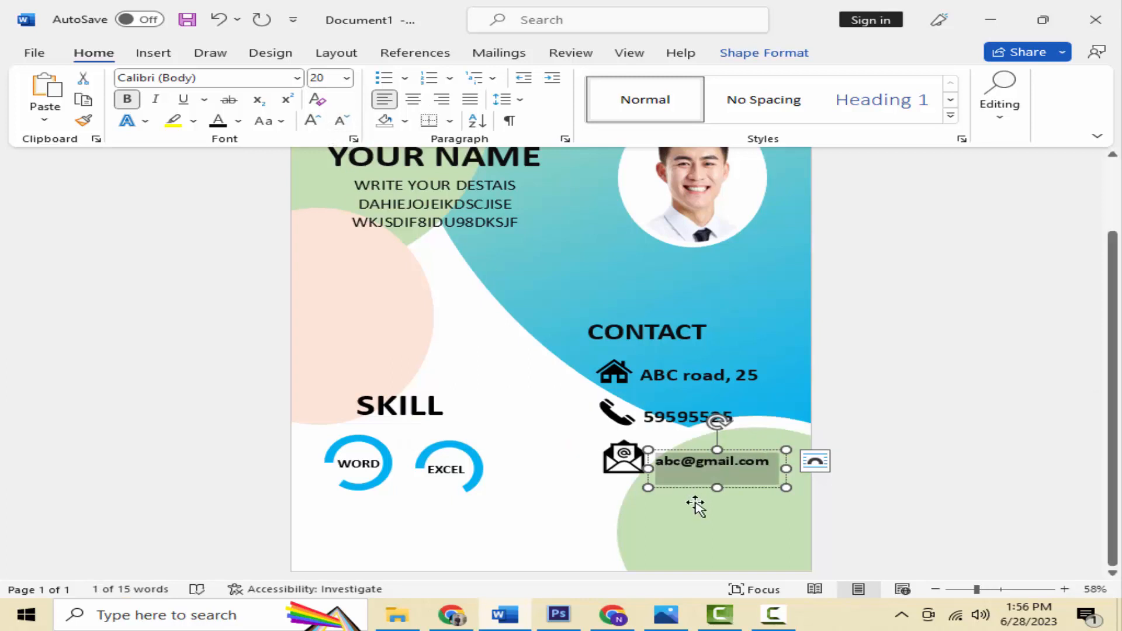
click(530, 520)
scroll(531, 520, up, 1)
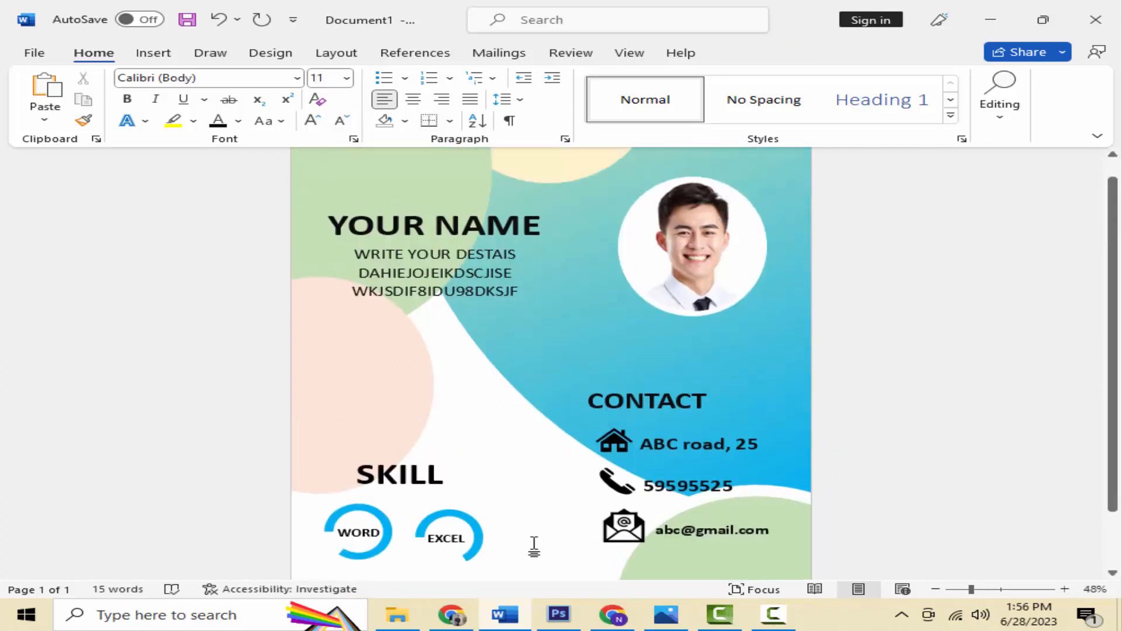
scroll(534, 545, down, 1)
scroll(534, 544, up, 1)
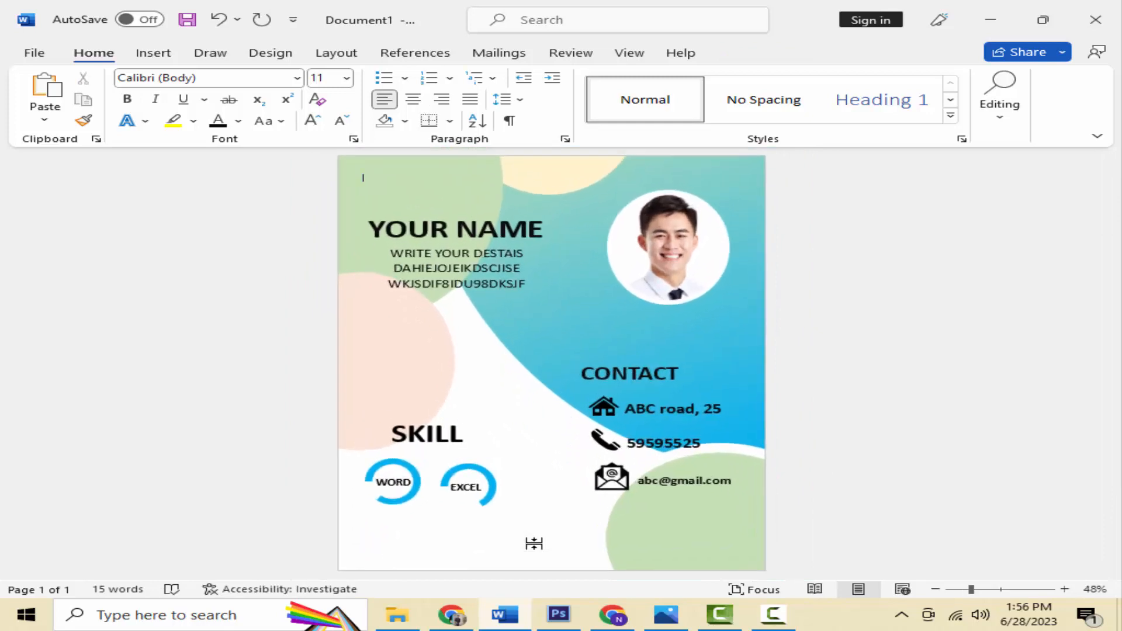